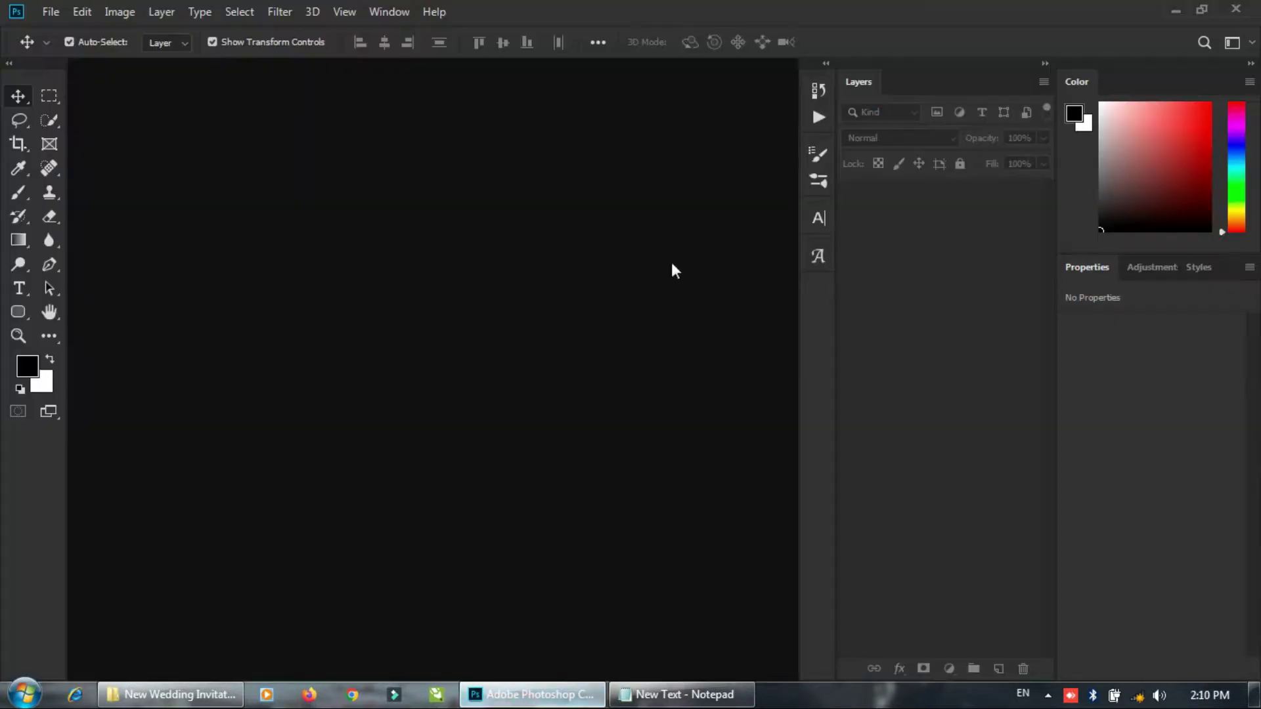
Open BC from the New Wedding Invitation folder in Photoshop, using its embedded color profile.
{"action": "left_click", "coordinate": [134, 703]}
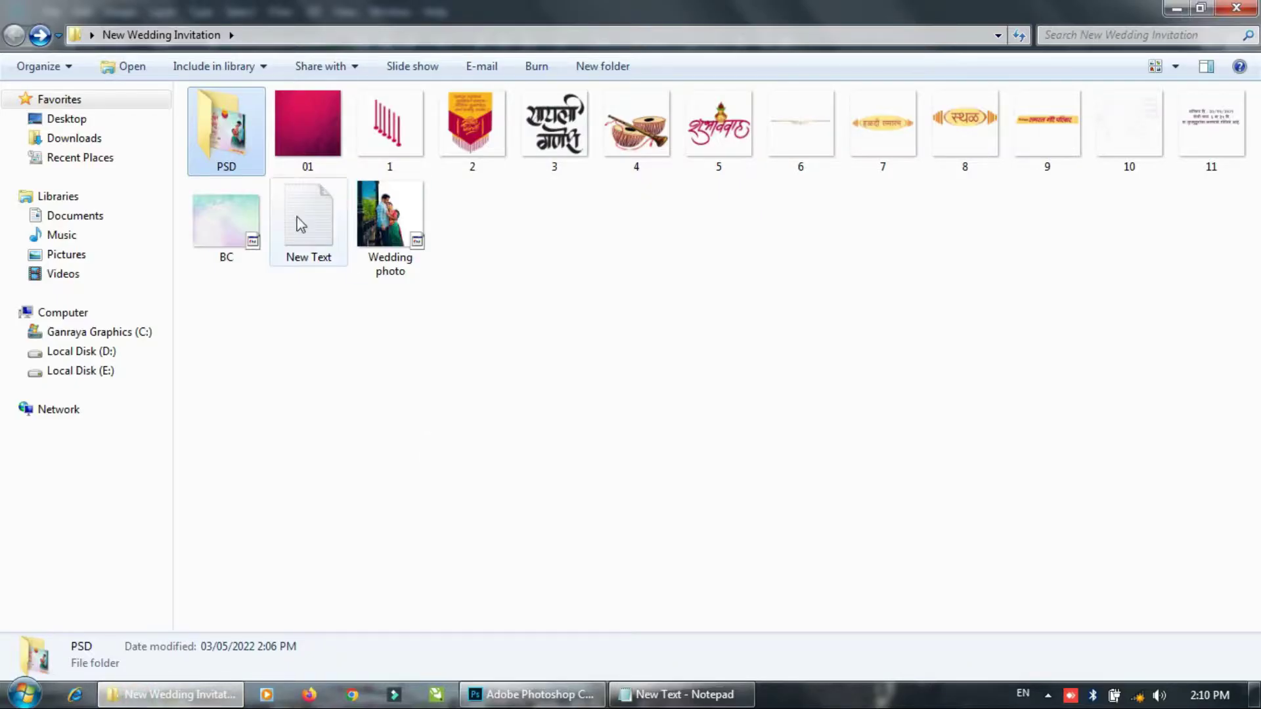
{"action": "left_click_drag", "start_coordinate": [226, 220], "coordinate": [541, 296]}
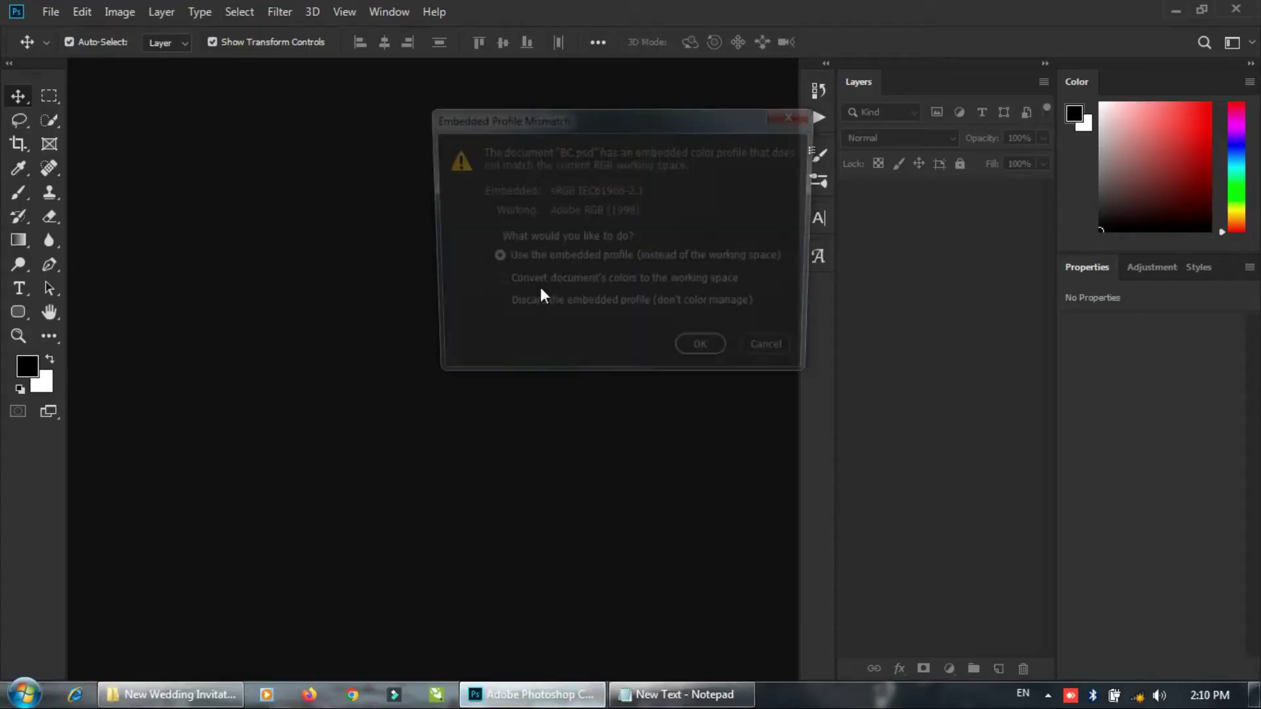
{"action": "left_click", "coordinate": [691, 345]}
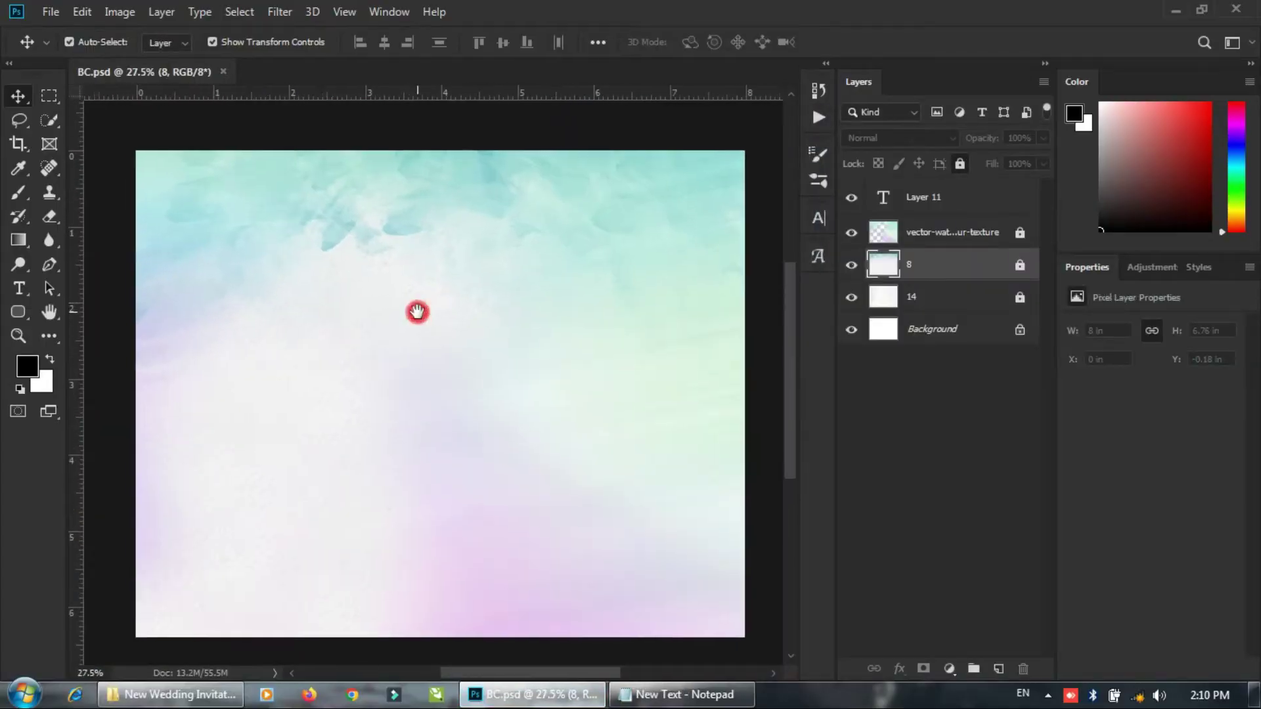
{"action": "left_click_drag", "start_coordinate": [417, 312], "coordinate": [406, 308]}
Place image 1 from the New Wedding Invitation folder, scaled down to about 23.68% in the canvas's upper-left corner.
{"action": "left_click", "coordinate": [199, 691]}
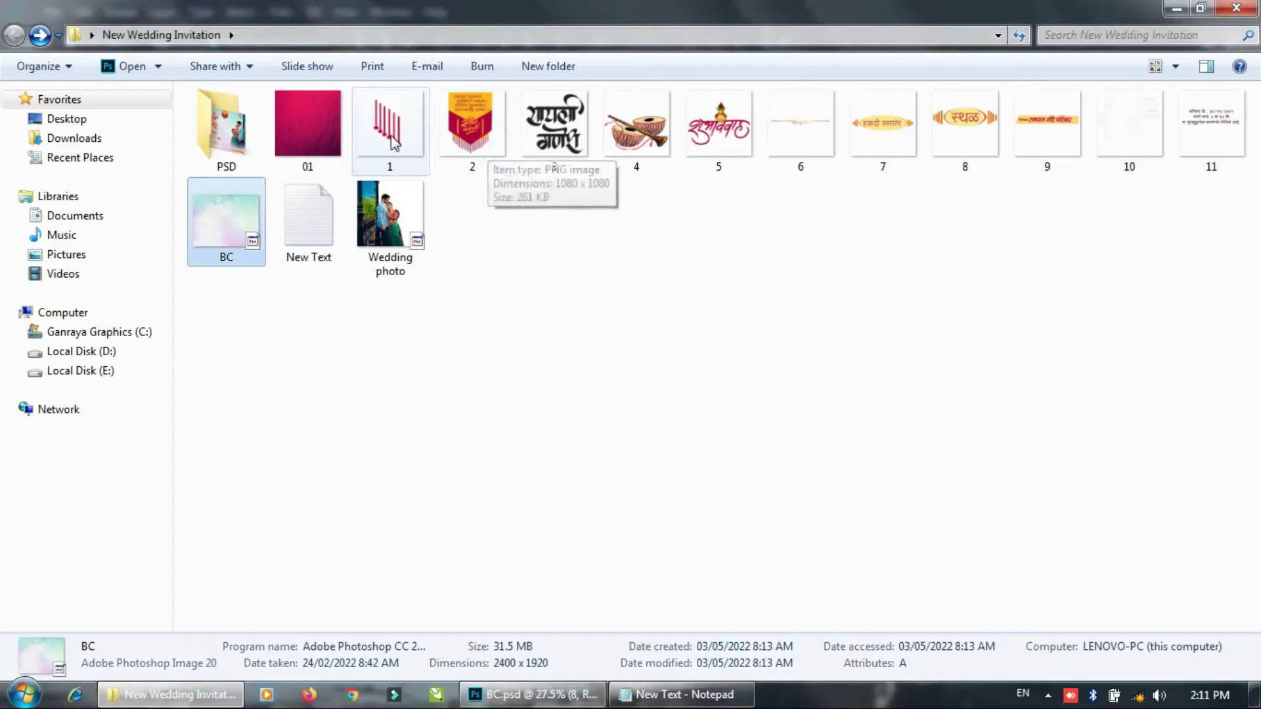
{"action": "left_click_drag", "start_coordinate": [391, 135], "coordinate": [455, 321]}
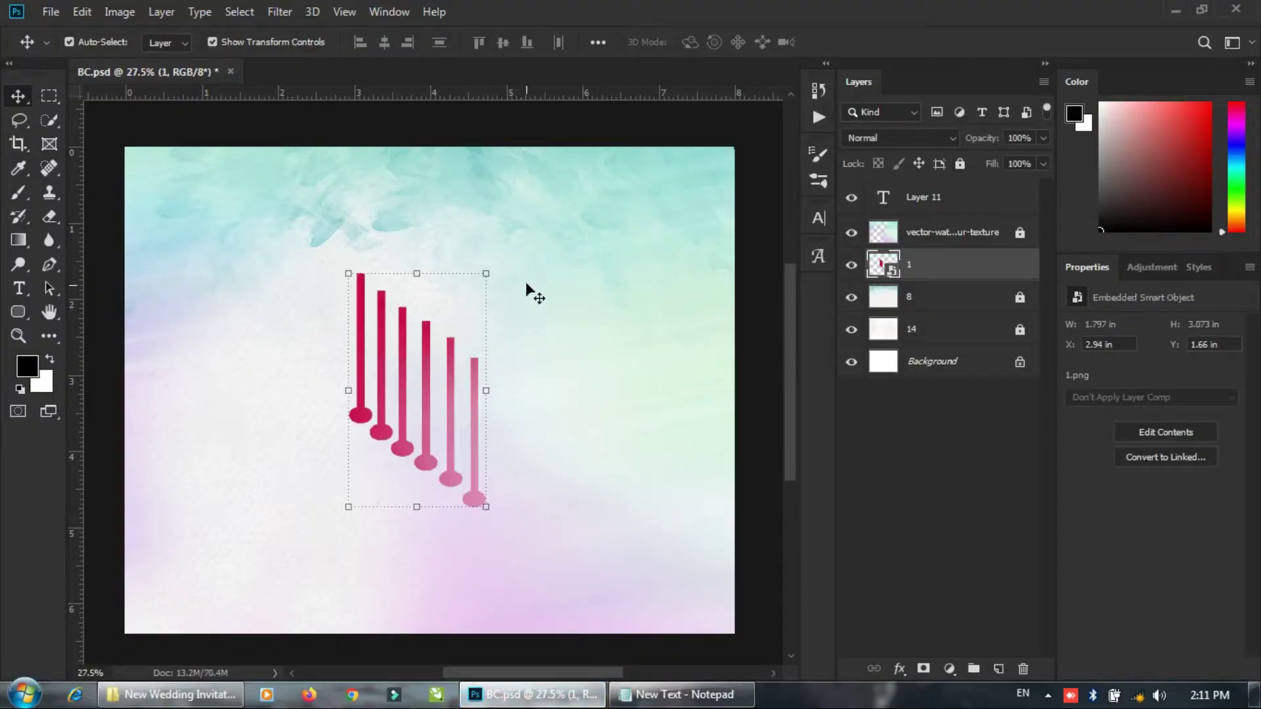
{"action": "left_click_drag", "start_coordinate": [604, 221], "coordinate": [193, 179]}
{"action": "key", "text": "Return"}
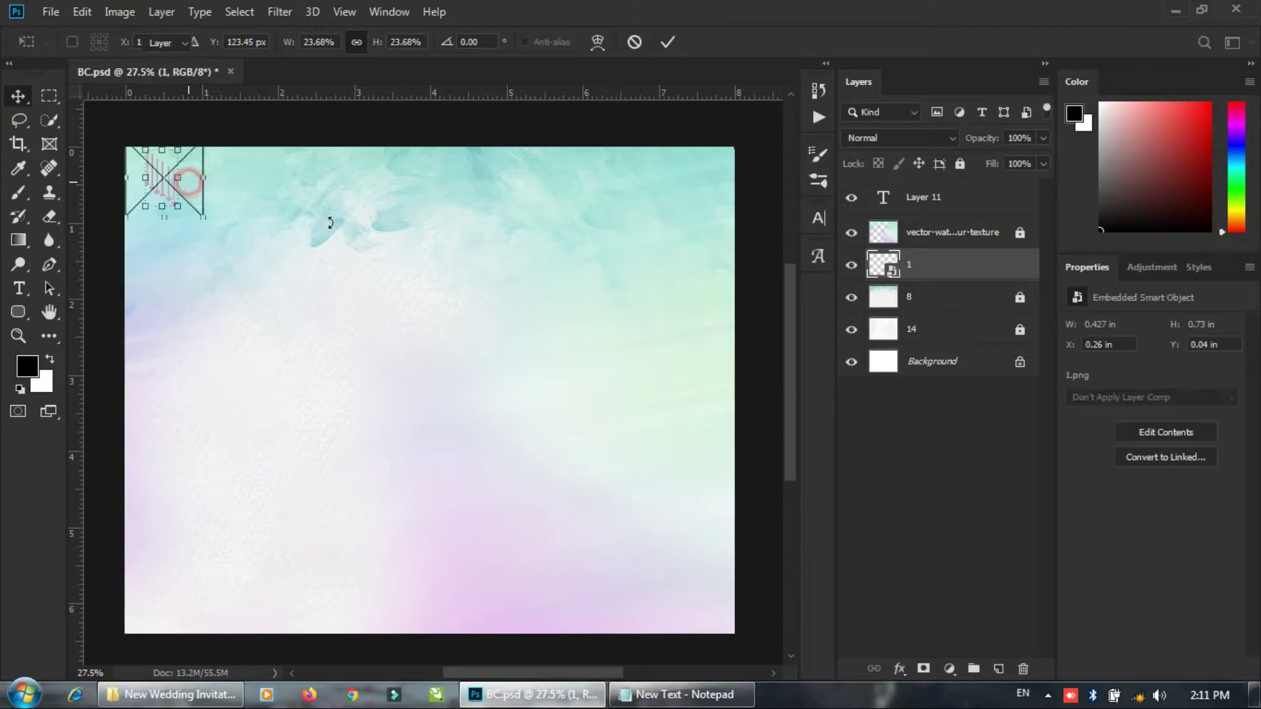
Raise ornament layer 1 above the watercolor texture layer and scale the ornament to about 29.63%.
{"action": "left_click_drag", "start_coordinate": [957, 269], "coordinate": [958, 216]}
{"action": "scroll", "coordinate": [195, 170], "scroll_direction": "up", "scroll_amount": 3}
{"action": "left_click_drag", "start_coordinate": [234, 229], "coordinate": [290, 236]}
{"action": "left_click", "coordinate": [261, 230]}
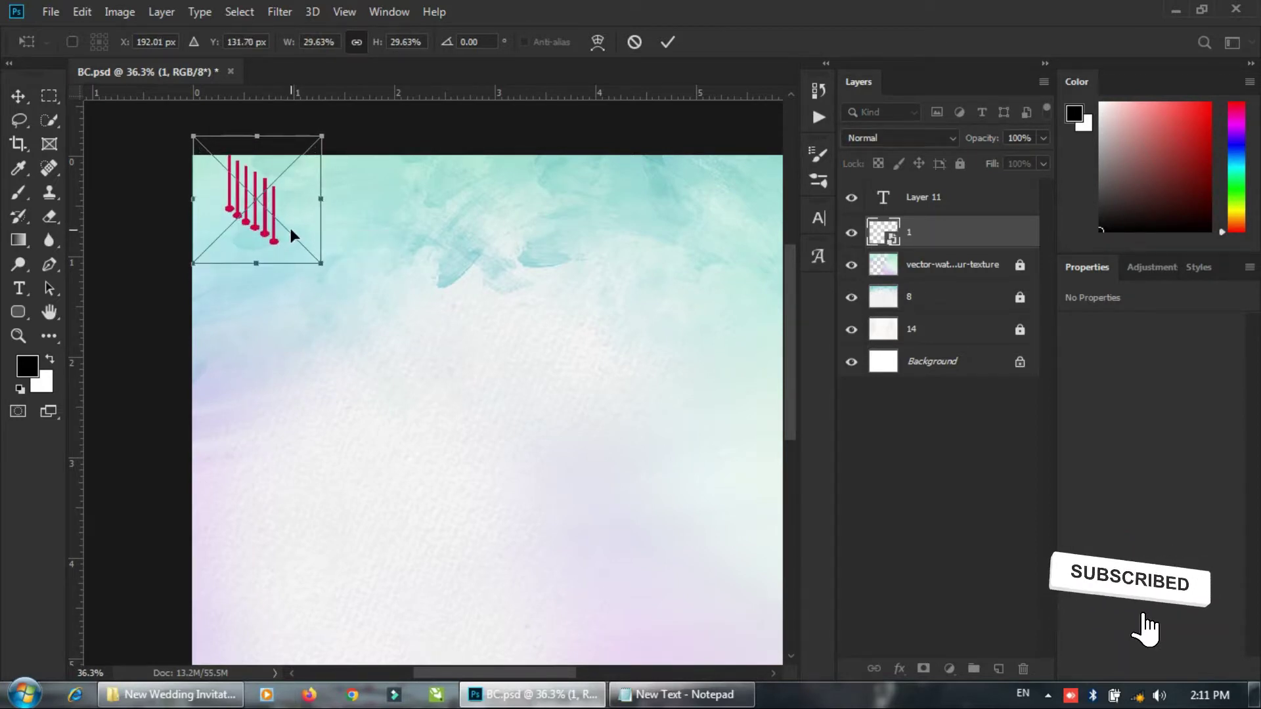
Nudge the hanging ornament up past the canvas's top edge to a vertical position of about 38 px.
{"action": "key", "text": "Up"}
{"action": "key", "text": "Up"}
{"action": "key", "text": "Up"}
{"action": "key", "text": "Up"}
{"action": "key", "text": "Up"}
{"action": "key", "text": "Up"}
{"action": "key", "text": "Up"}
{"action": "key", "text": "Up"}
{"action": "key", "text": "Up"}
{"action": "key", "text": "Up"}
{"action": "key", "text": "Up"}
{"action": "key", "text": "Up"}
{"action": "key", "text": "Up"}
{"action": "key", "text": "Up"}
{"action": "key", "text": "Up"}
{"action": "key", "text": "Up"}
{"action": "key", "text": "Up"}
{"action": "key", "text": "Up"}
{"action": "key", "text": "Up"}
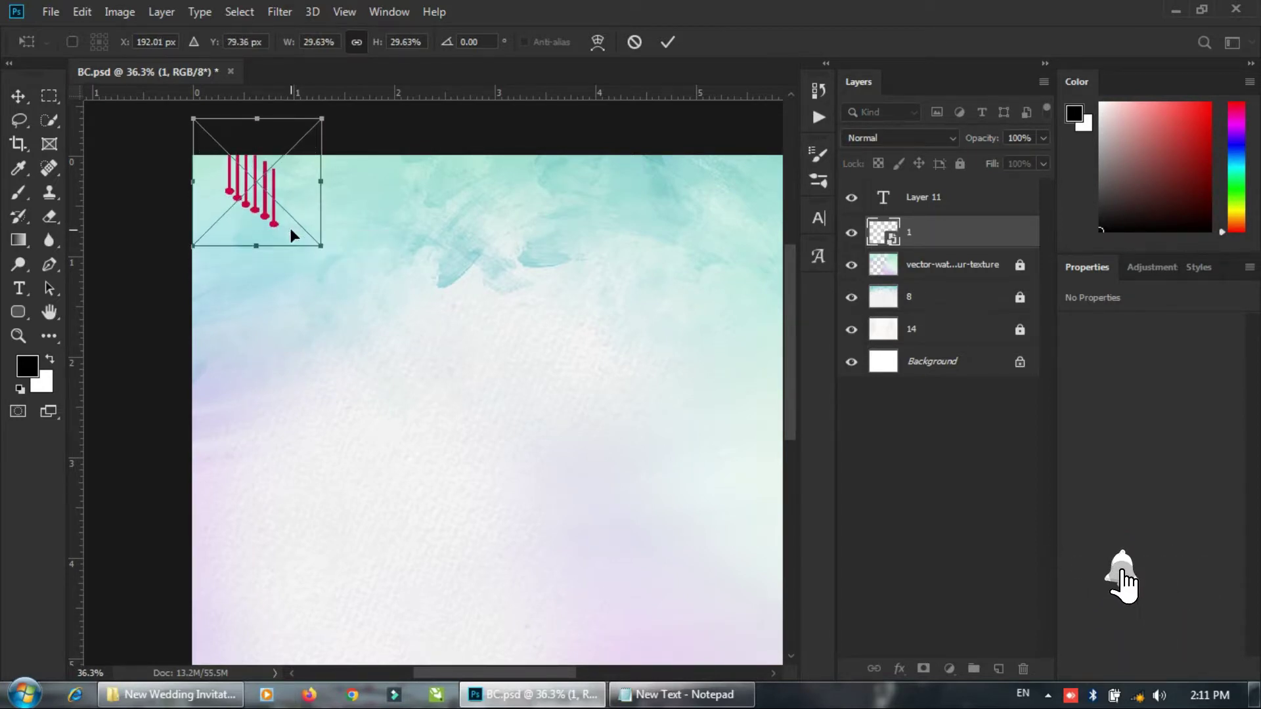
{"action": "key", "text": "shift+Up"}
{"action": "key", "text": "shift+Up"}
{"action": "key", "text": "shift+Up"}
{"action": "key", "text": "shift+Up"}
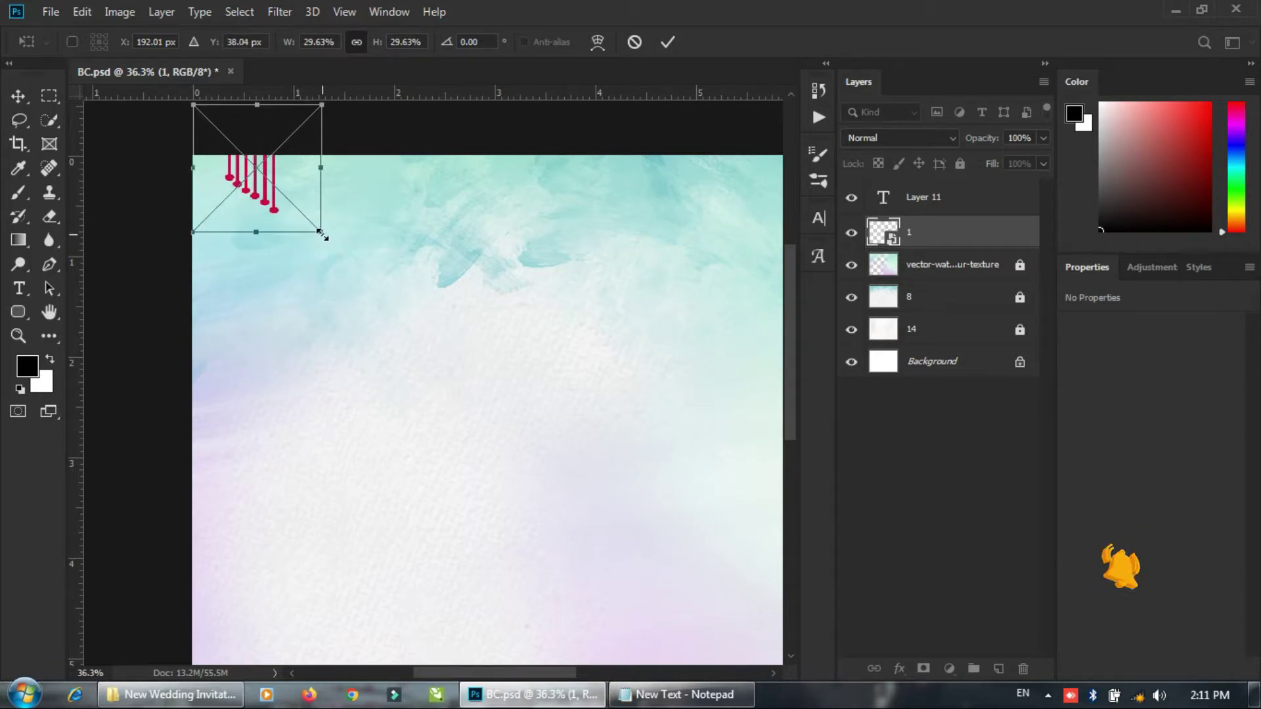
Enlarge the hanging ornament to about 35.47%, nudge it up slightly, and apply the transform.
{"action": "left_click_drag", "start_coordinate": [322, 235], "coordinate": [347, 261]}
{"action": "key", "text": "shift+Up"}
{"action": "key", "text": "shift+Up"}
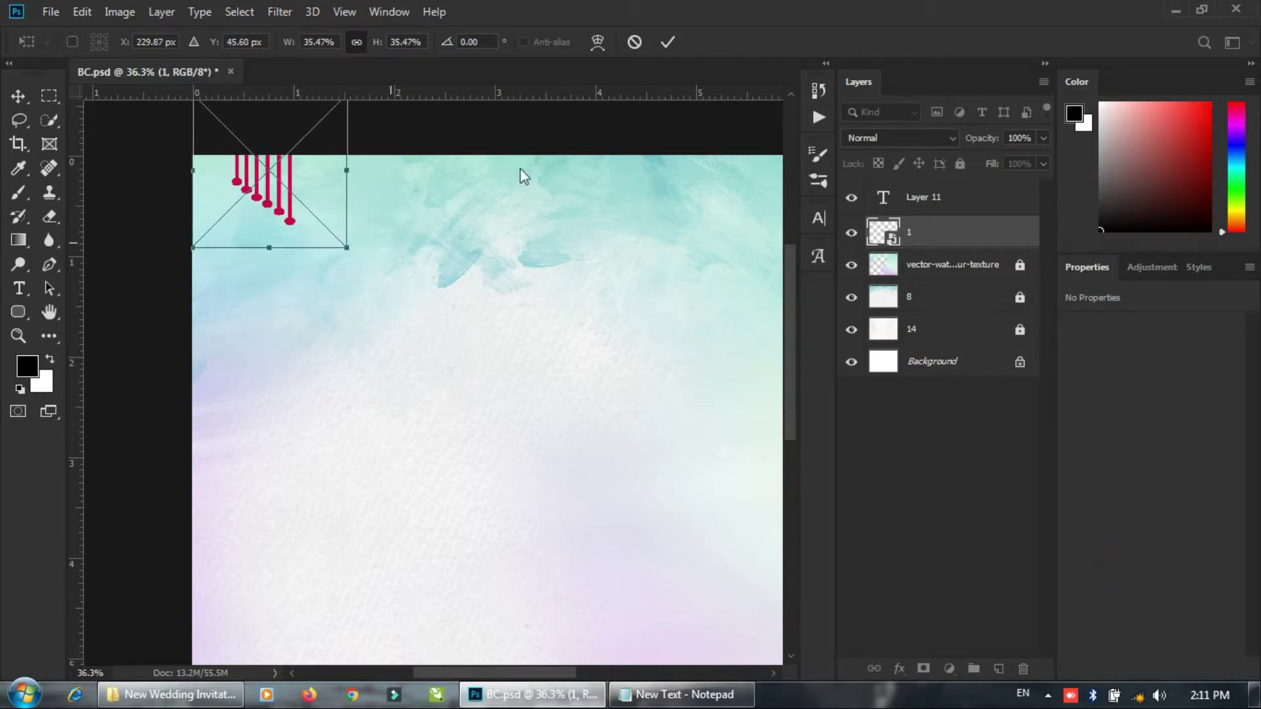
{"action": "left_click", "coordinate": [667, 44]}
Duplicate the hanging ornament to the canvas's upper-right corner and flip the copy horizontally.
{"action": "left_click_drag", "start_coordinate": [494, 291], "coordinate": [319, 291]}
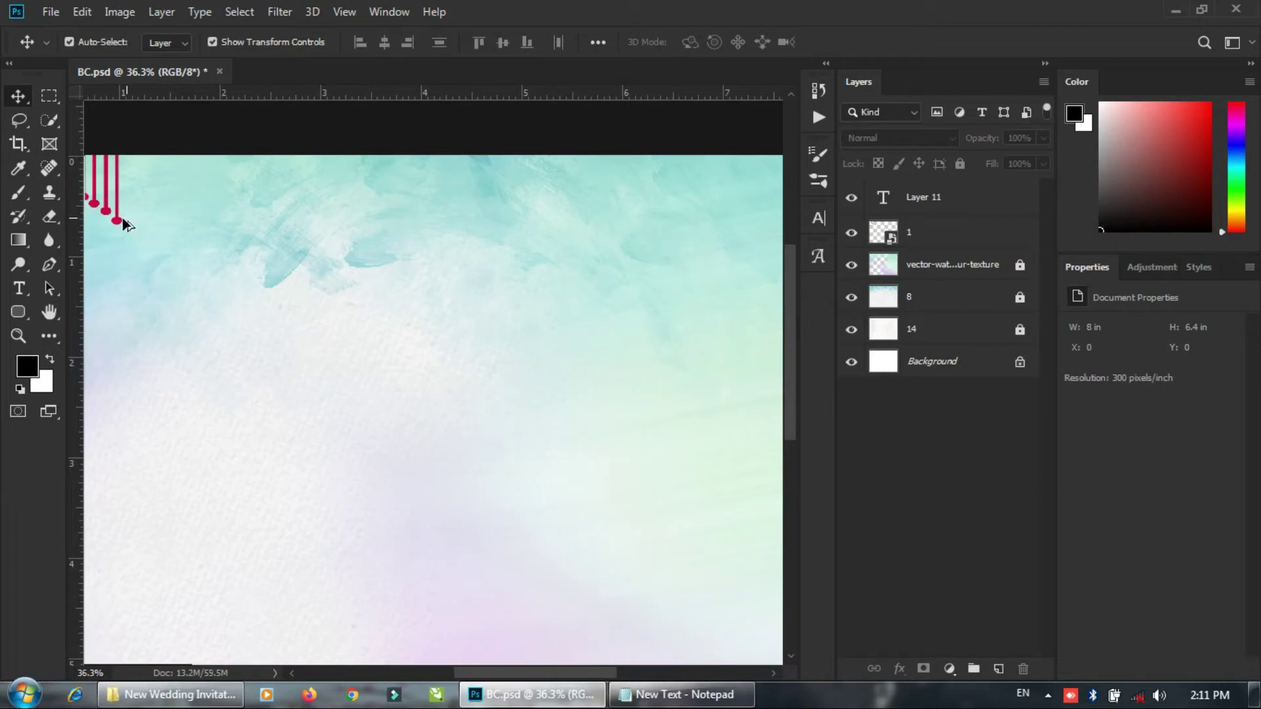
{"action": "left_click_drag", "start_coordinate": [117, 219], "coordinate": [748, 249], "text": "alt"}
{"action": "left_click_drag", "start_coordinate": [628, 273], "coordinate": [532, 260]}
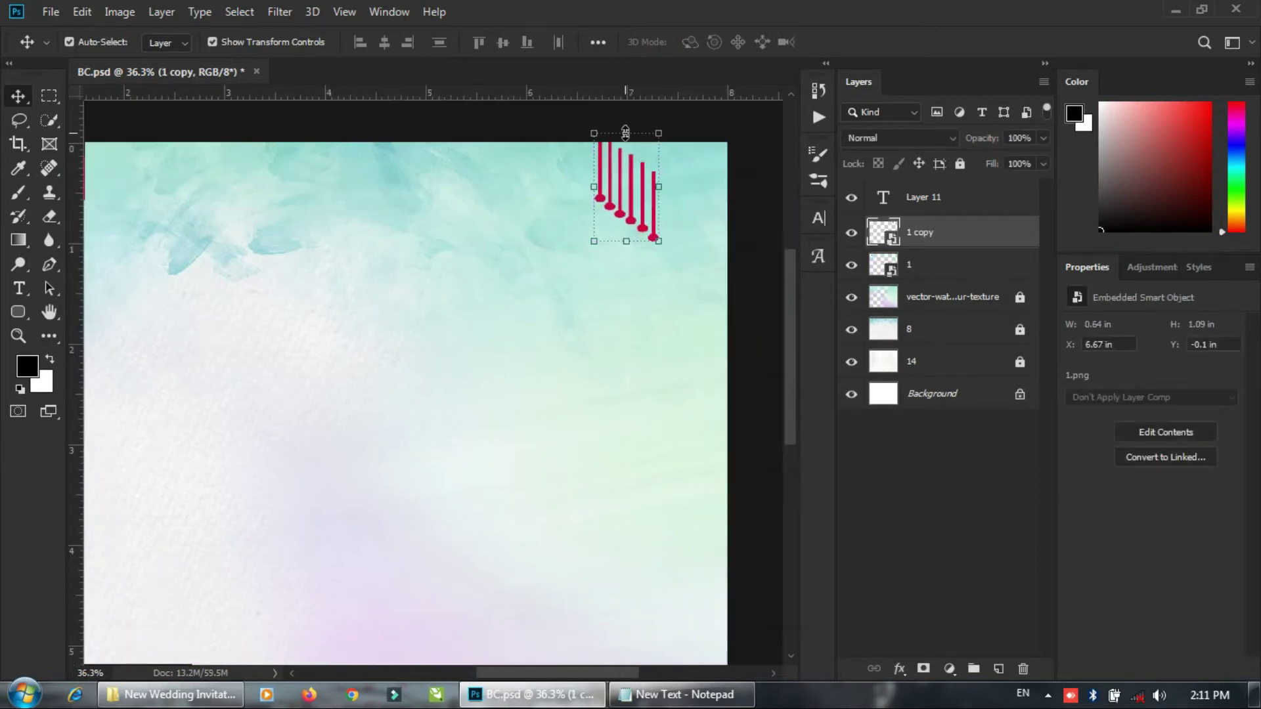
{"action": "left_click", "coordinate": [625, 129]}
{"action": "right_click", "coordinate": [627, 176]}
{"action": "left_click", "coordinate": [681, 389]}
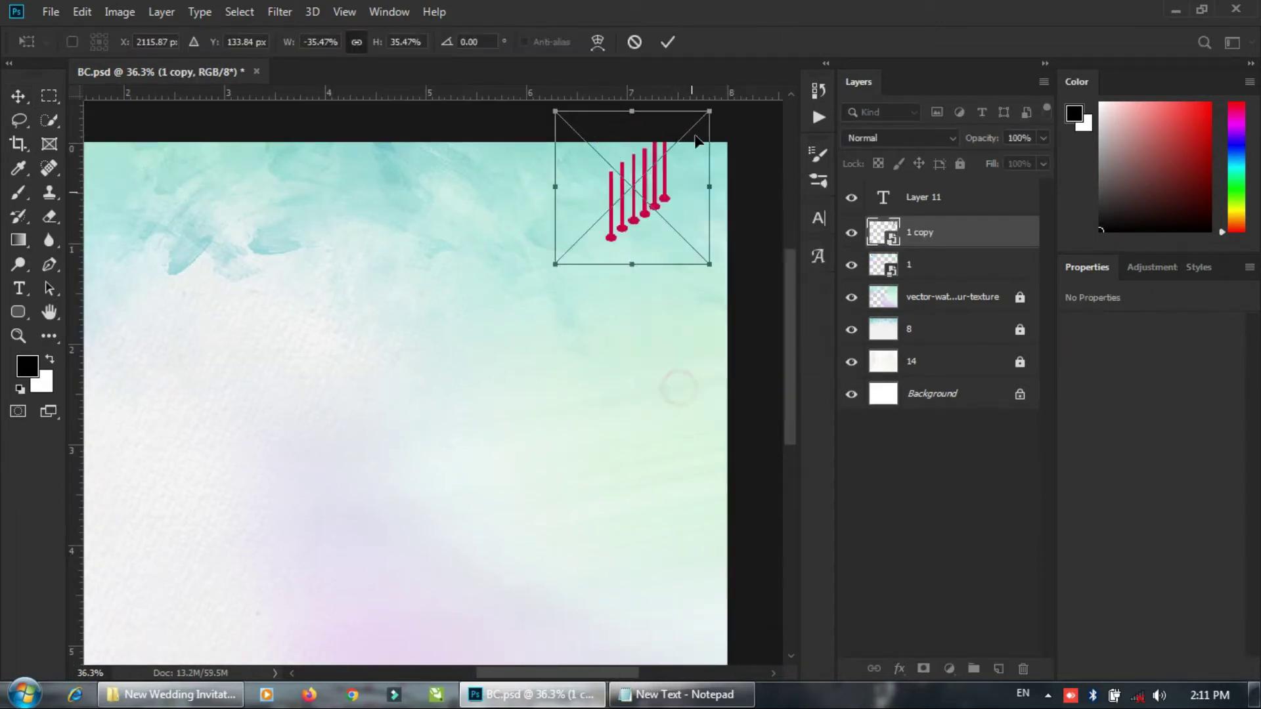
{"action": "left_click", "coordinate": [668, 43]}
Nudge the flipped ornament copy up so its strings hang from the canvas's top edge like the original.
{"action": "key", "text": "shift+Up"}
{"action": "key", "text": "shift+Up"}
{"action": "key", "text": "shift+Up"}
{"action": "key", "text": "shift+Up"}
{"action": "key", "text": "shift+Up"}
{"action": "key", "text": "shift+Up"}
{"action": "key", "text": "shift+Up"}
{"action": "key", "text": "shift+Up"}
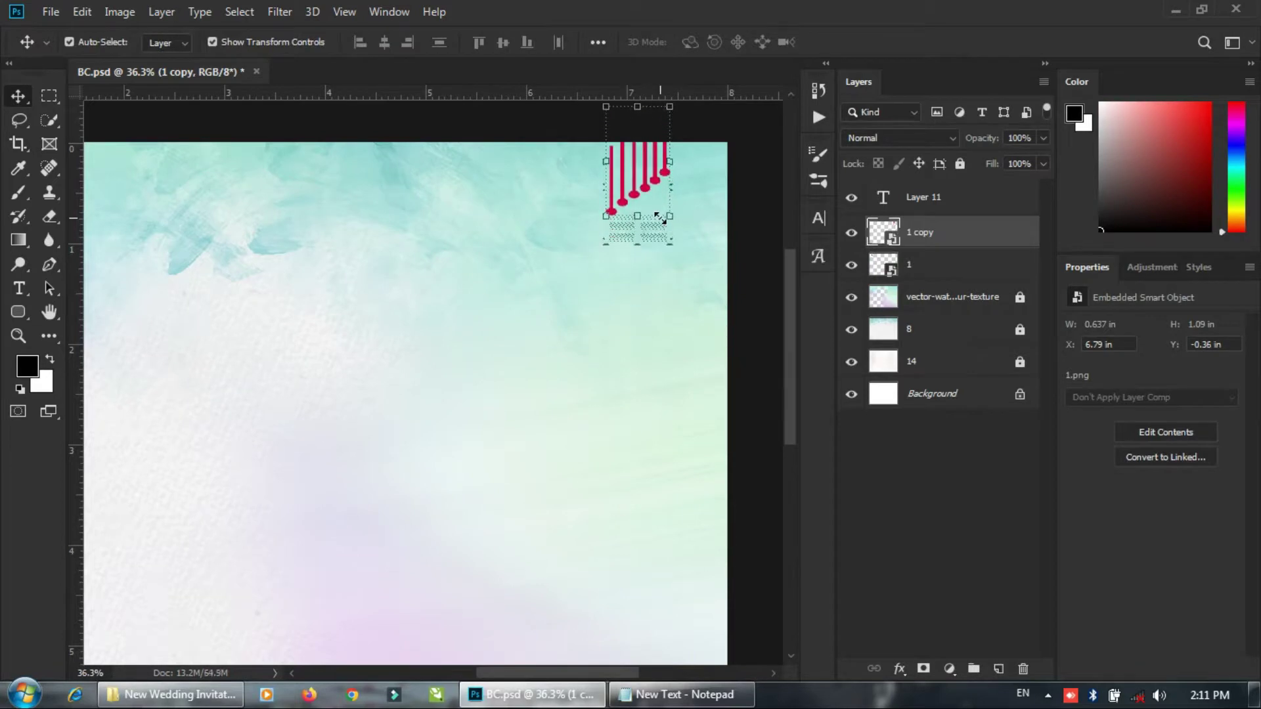
{"action": "left_click", "coordinate": [757, 186]}
{"action": "scroll", "coordinate": [549, 257], "scroll_direction": "down", "scroll_amount": 3}
{"action": "left_click_drag", "start_coordinate": [552, 262], "coordinate": [617, 261]}
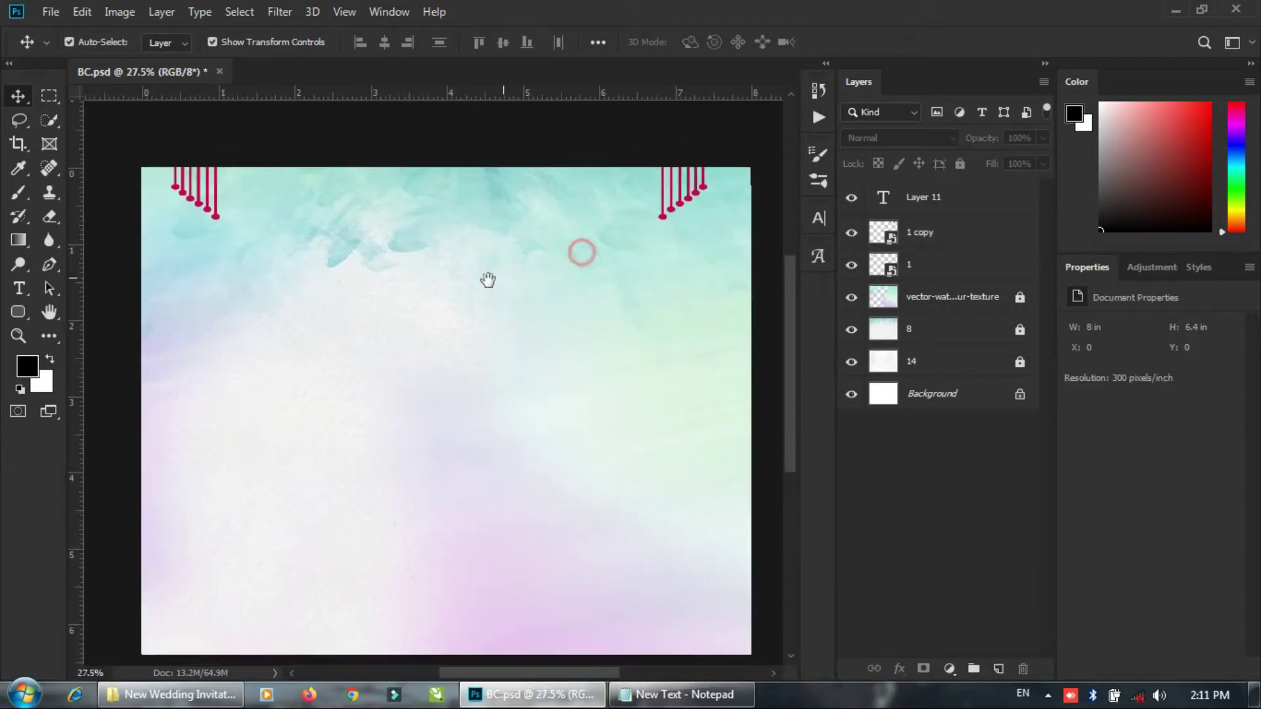
{"action": "scroll", "coordinate": [487, 280], "scroll_direction": "down", "scroll_amount": 1}
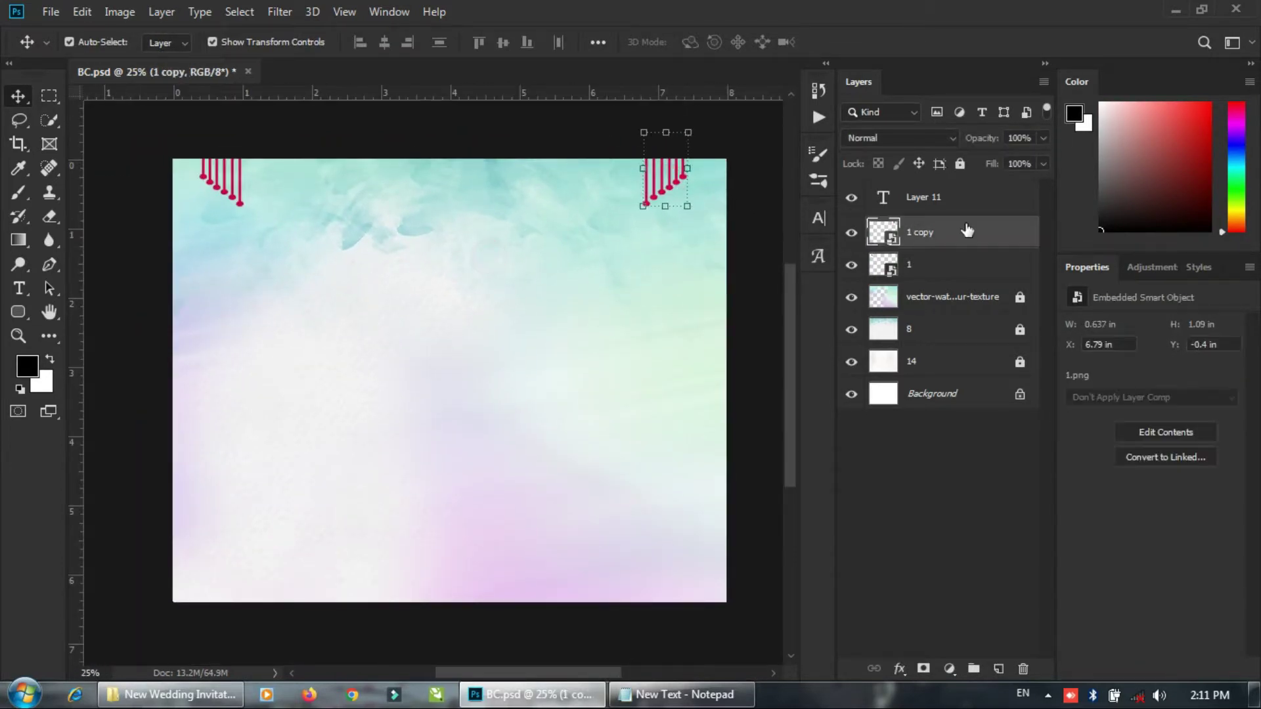
Move the 1 copy layer above Layer 11 to the top of the layer stack.
{"action": "left_click_drag", "start_coordinate": [965, 232], "coordinate": [920, 190]}
{"action": "left_click", "coordinate": [547, 137]}
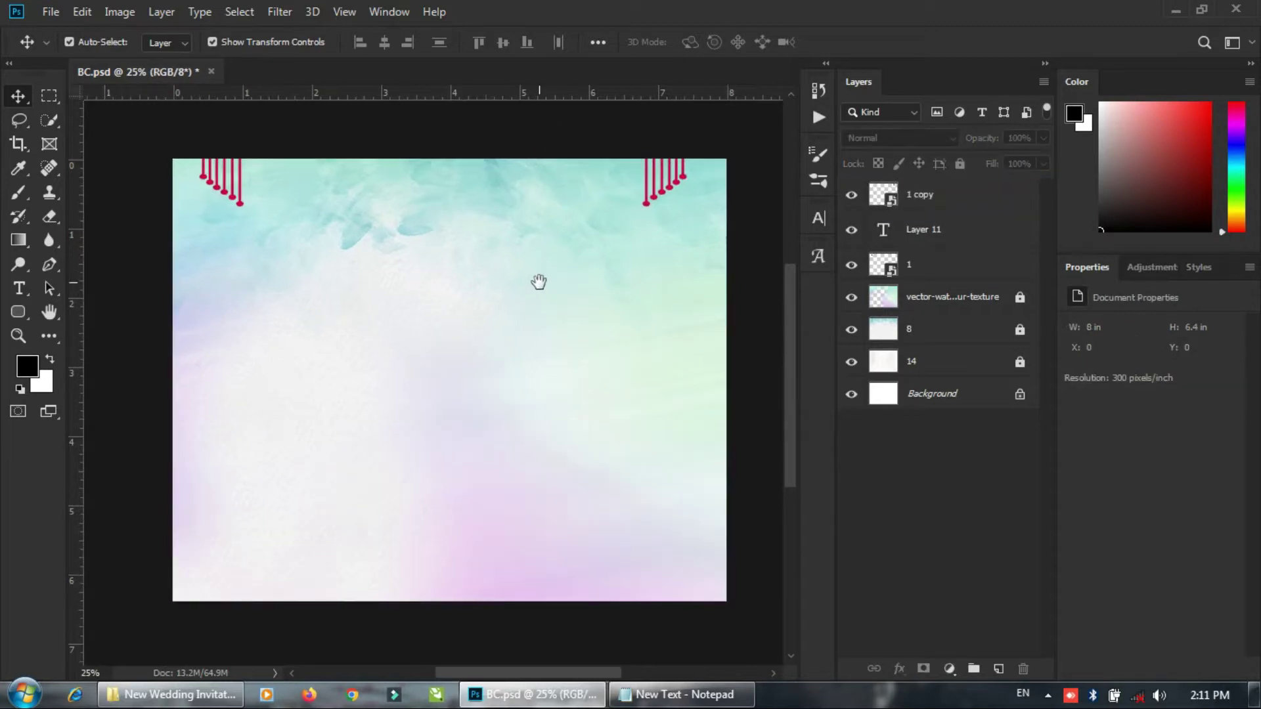
{"action": "left_click_drag", "start_coordinate": [537, 281], "coordinate": [530, 295]}
{"action": "left_click", "coordinate": [641, 213]}
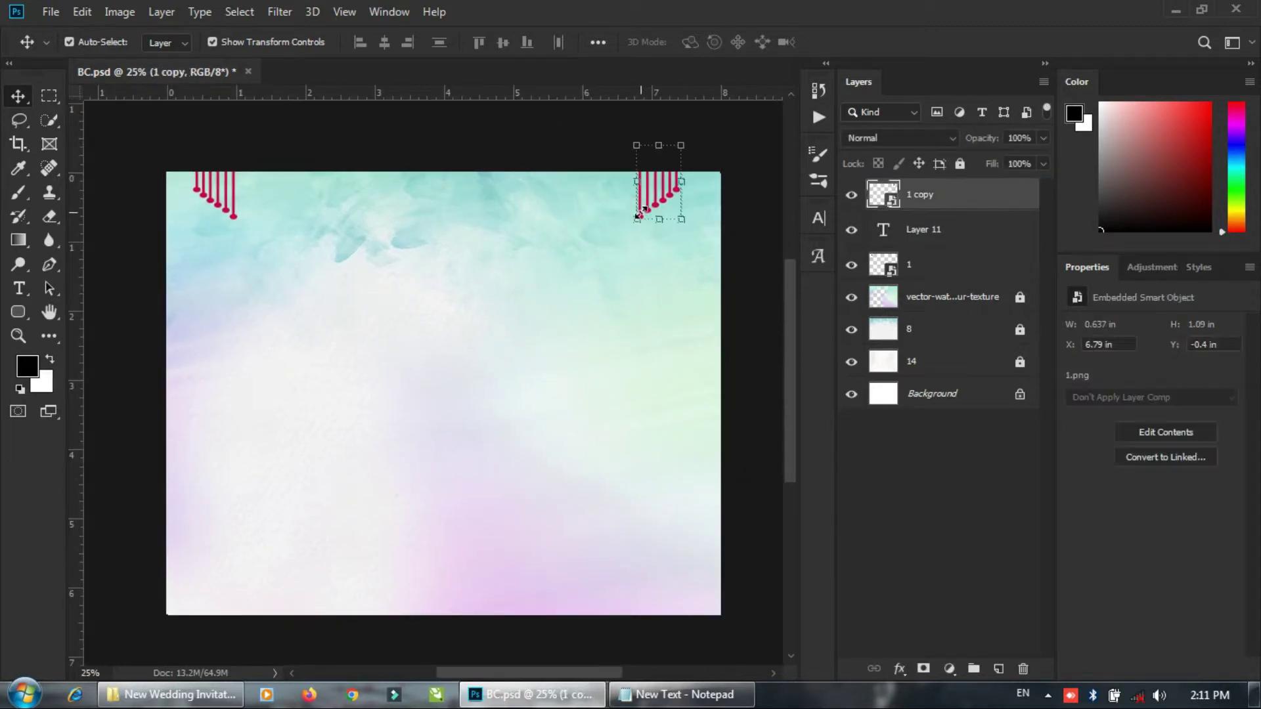
{"action": "left_click", "coordinate": [761, 161]}
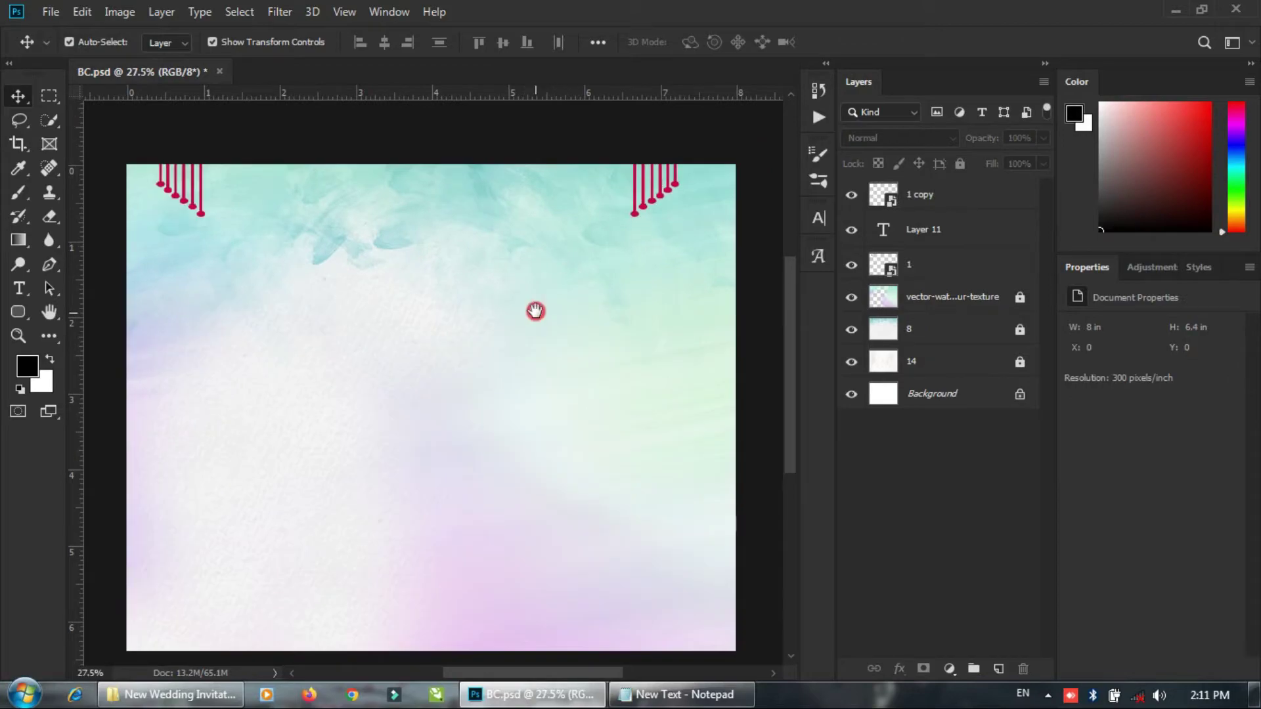
Place banner image 2, scale it to about 37.29%, and position it at the top center of the canvas.
{"action": "left_click_drag", "start_coordinate": [534, 309], "coordinate": [540, 288]}
{"action": "left_click", "coordinate": [209, 694]}
{"action": "left_click_drag", "start_coordinate": [471, 124], "coordinate": [578, 440]}
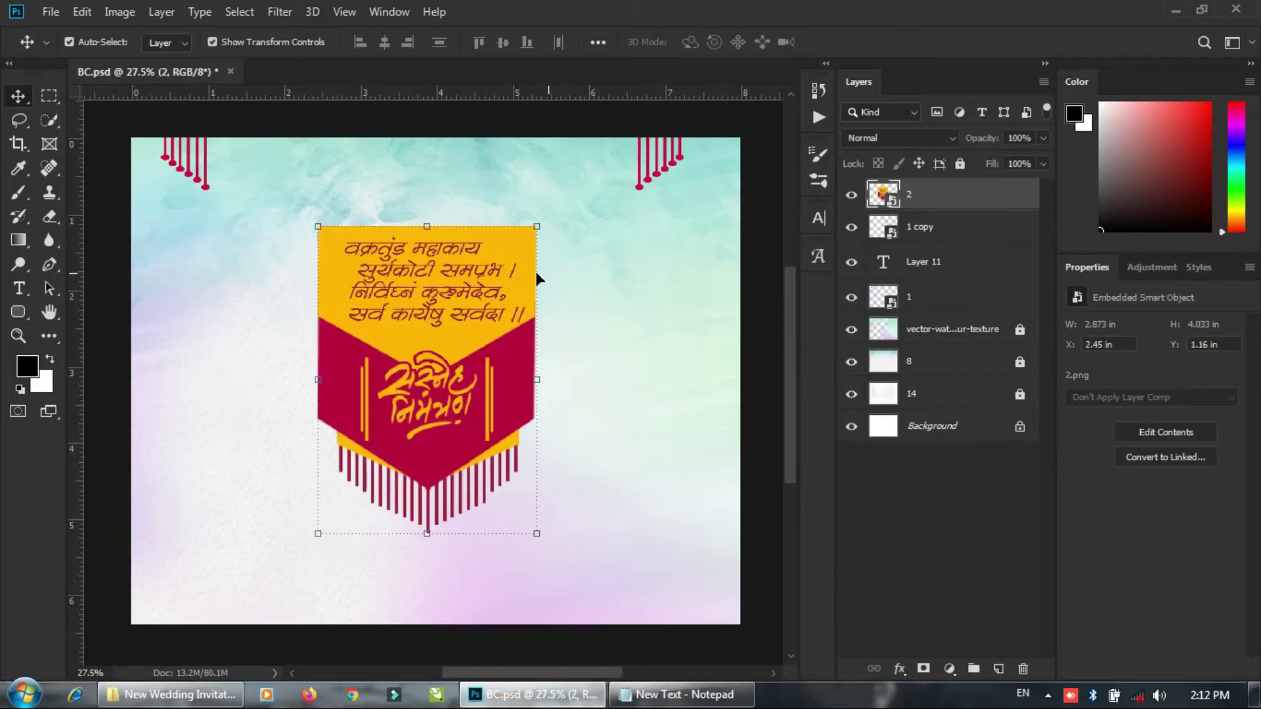
{"action": "left_click_drag", "start_coordinate": [540, 216], "coordinate": [371, 443]}
{"action": "left_click_drag", "start_coordinate": [325, 489], "coordinate": [451, 178]}
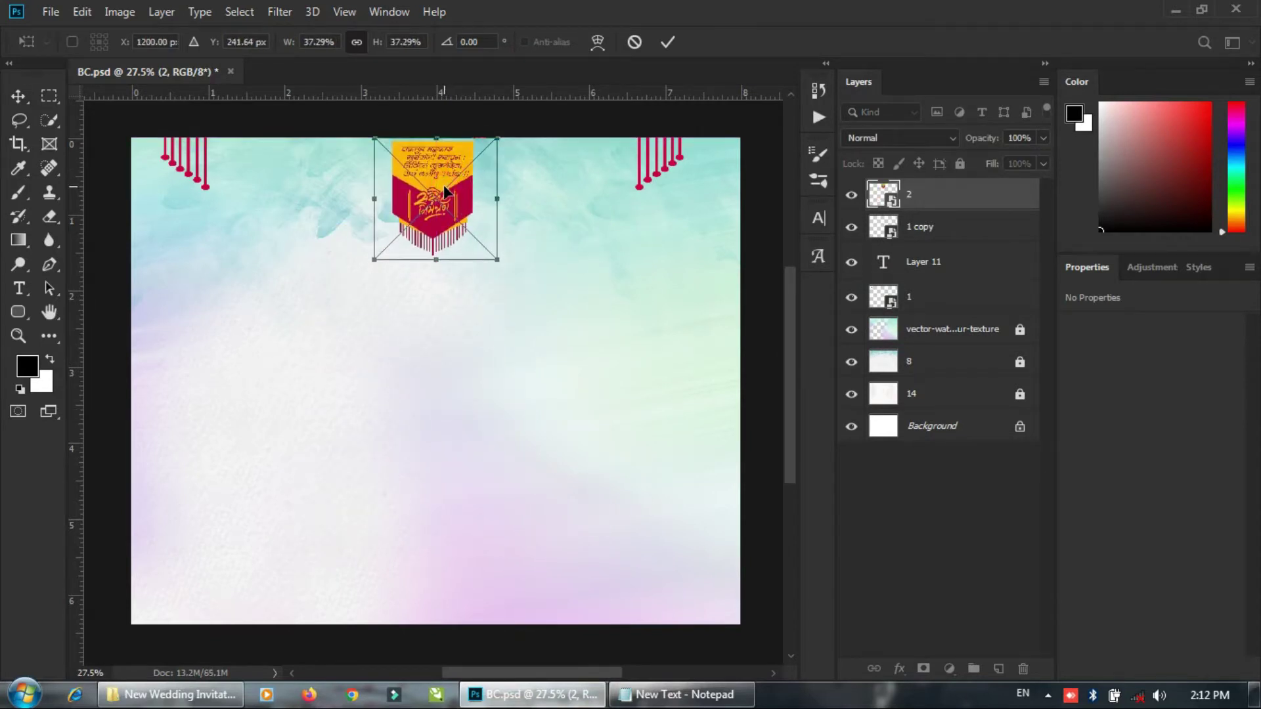
{"action": "key", "text": "Return"}
{"action": "scroll", "coordinate": [420, 279], "scroll_direction": "up", "scroll_amount": 2}
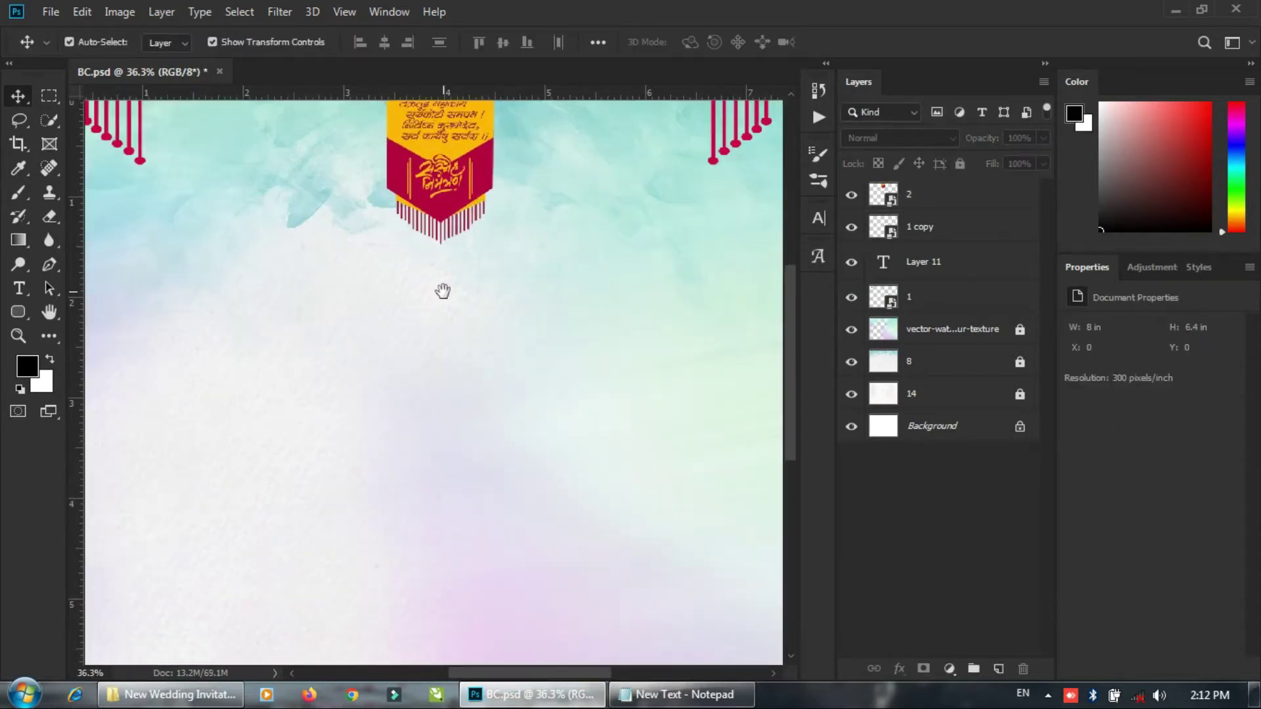
{"action": "scroll", "coordinate": [442, 291], "scroll_direction": "down", "scroll_amount": 1}
Place the Wedding photo file on the canvas and flip it horizontally.
{"action": "left_click", "coordinate": [171, 694]}
{"action": "left_click", "coordinate": [408, 234]}
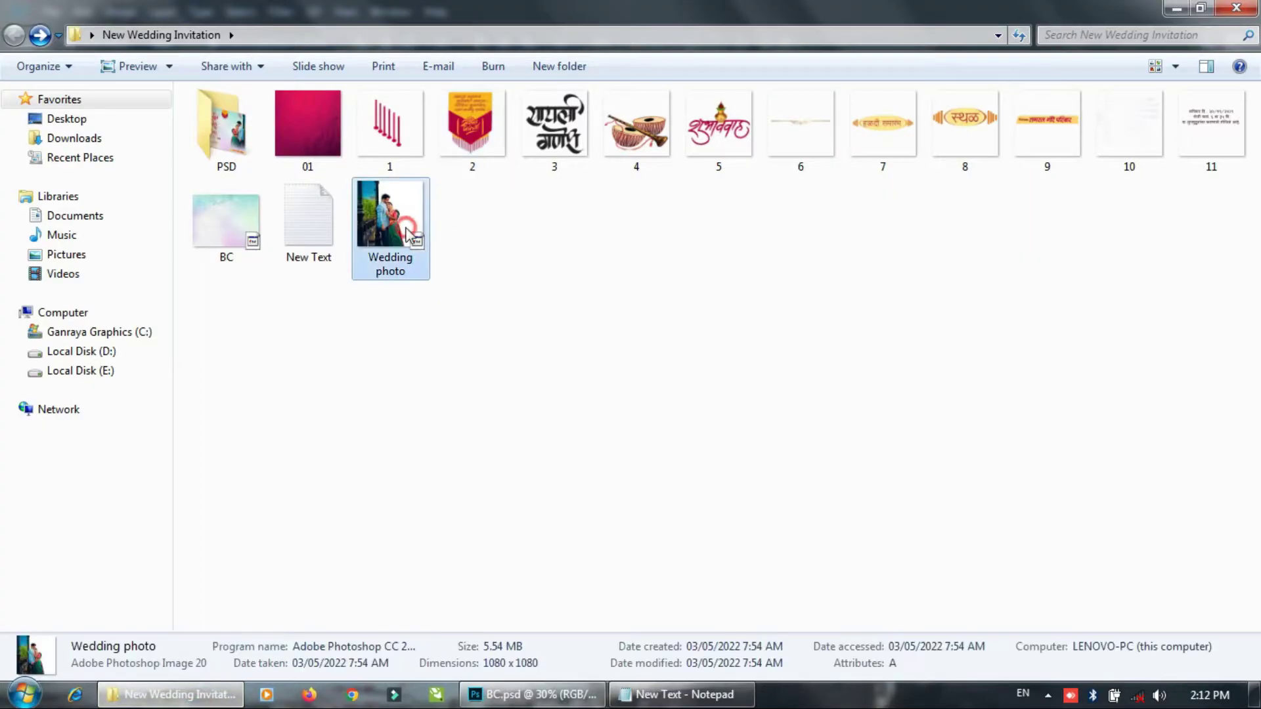
{"action": "left_click_drag", "start_coordinate": [407, 233], "coordinate": [495, 281]}
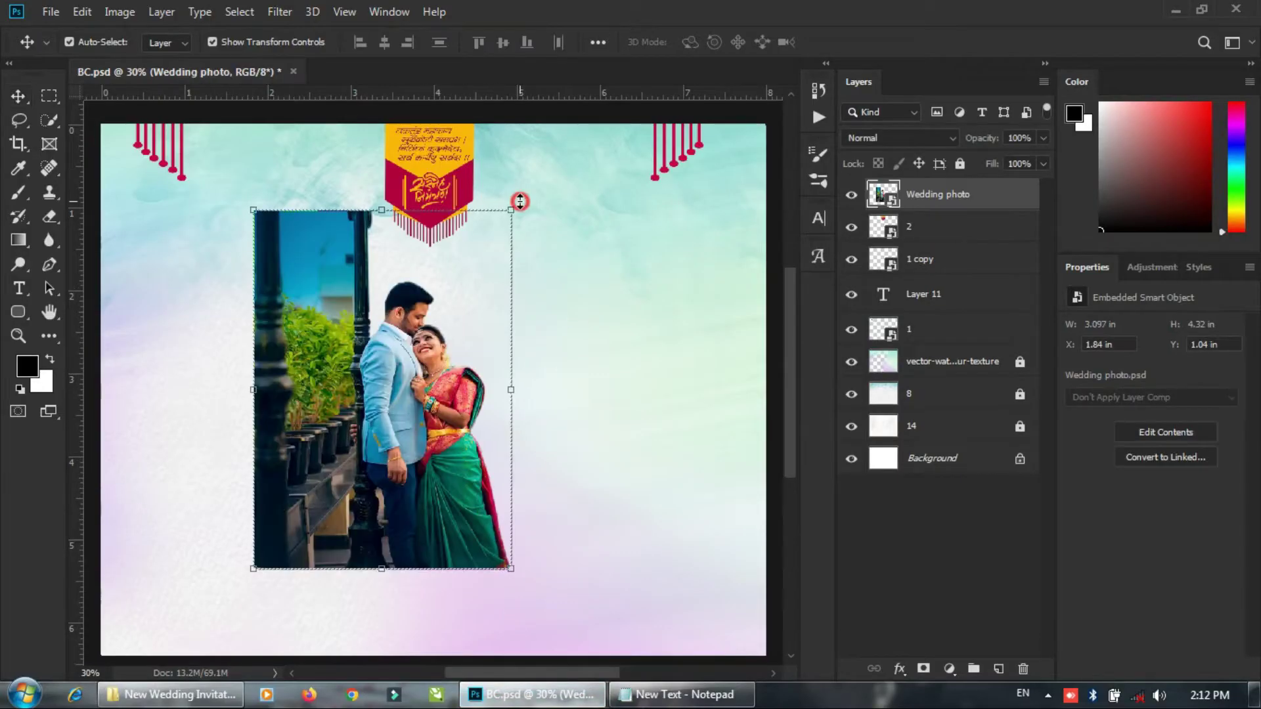
{"action": "scroll", "coordinate": [450, 308], "scroll_direction": "down", "scroll_amount": 1}
{"action": "right_click", "coordinate": [413, 281]}
{"action": "left_click", "coordinate": [453, 492]}
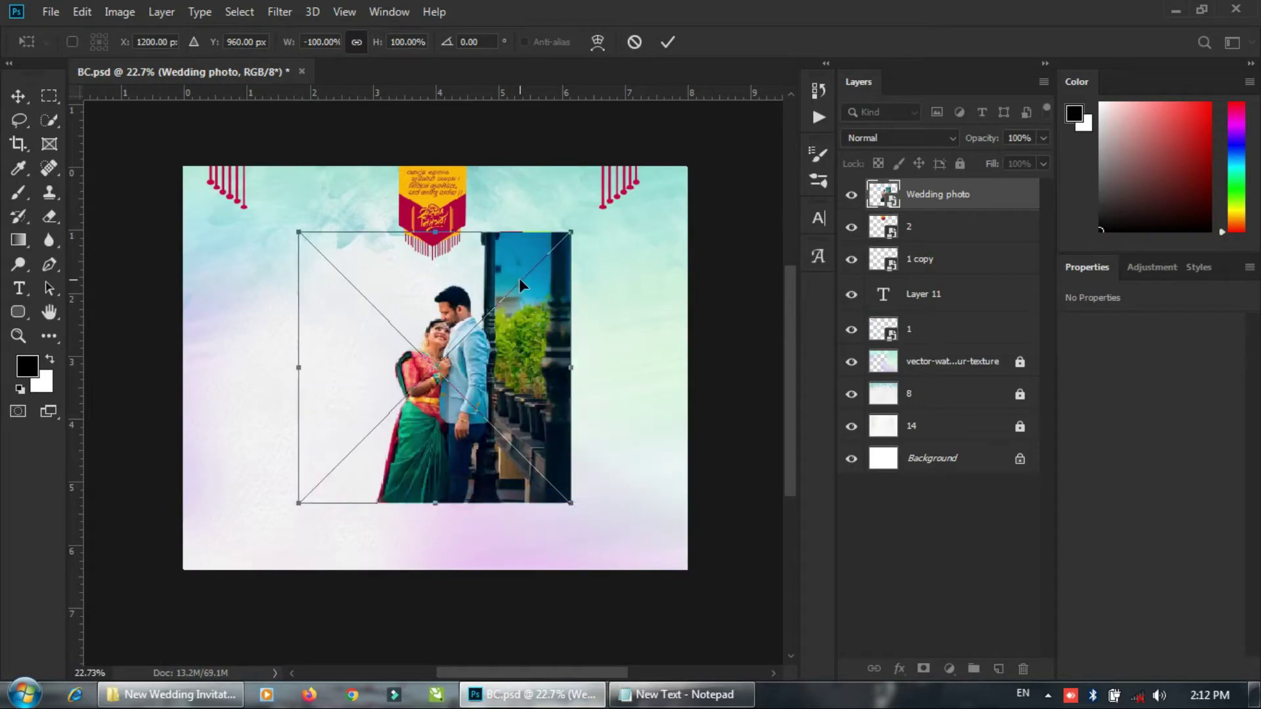
Enlarge the couple photo to about 3.88 × 5.42 in and move it to the canvas's upper-right edge.
{"action": "left_click_drag", "start_coordinate": [570, 235], "coordinate": [641, 164]}
{"action": "left_click_drag", "start_coordinate": [591, 321], "coordinate": [653, 365]}
{"action": "left_click_drag", "start_coordinate": [645, 364], "coordinate": [706, 325]}
{"action": "key", "text": "Return"}
{"action": "key", "text": "shift+Up"}
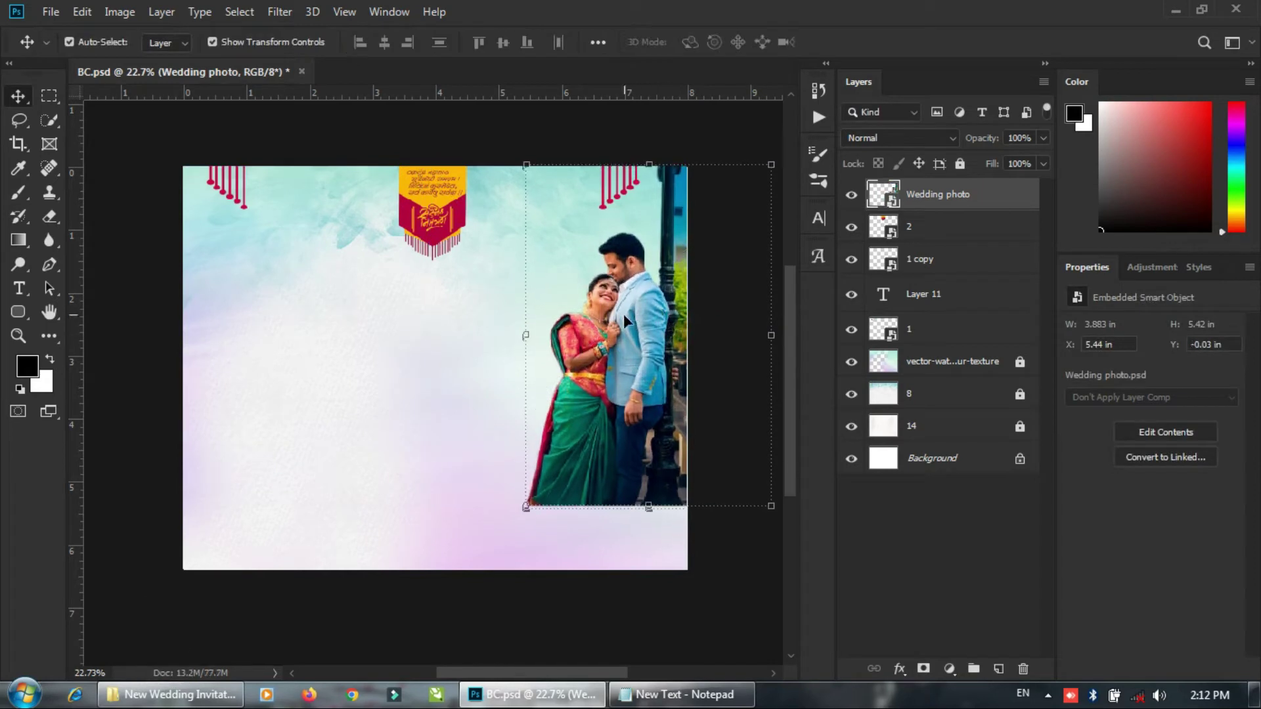
Enlarge the couple photo further toward the lower left so it nearly reaches the canvas's bottom edge.
{"action": "left_click_drag", "start_coordinate": [516, 506], "coordinate": [398, 539]}
{"action": "left_click", "coordinate": [666, 42]}
{"action": "left_click", "coordinate": [653, 122]}
{"action": "scroll", "coordinate": [540, 345], "scroll_direction": "up", "scroll_amount": 1}
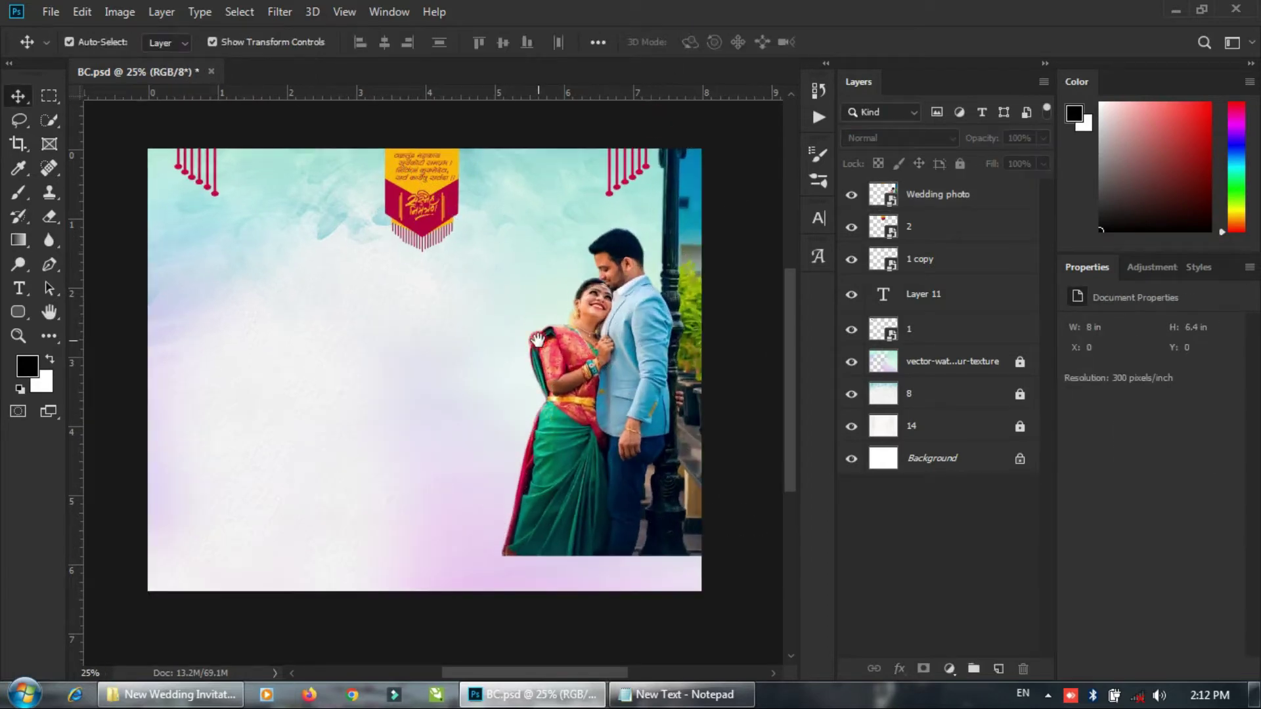
{"action": "left_click_drag", "start_coordinate": [537, 342], "coordinate": [549, 350]}
{"action": "scroll", "coordinate": [526, 351], "scroll_direction": "up", "scroll_amount": 1}
Place calligraphy image 3 beside the couple and scale it down to about 3.21 × 3.31 in.
{"action": "left_click", "coordinate": [171, 694]}
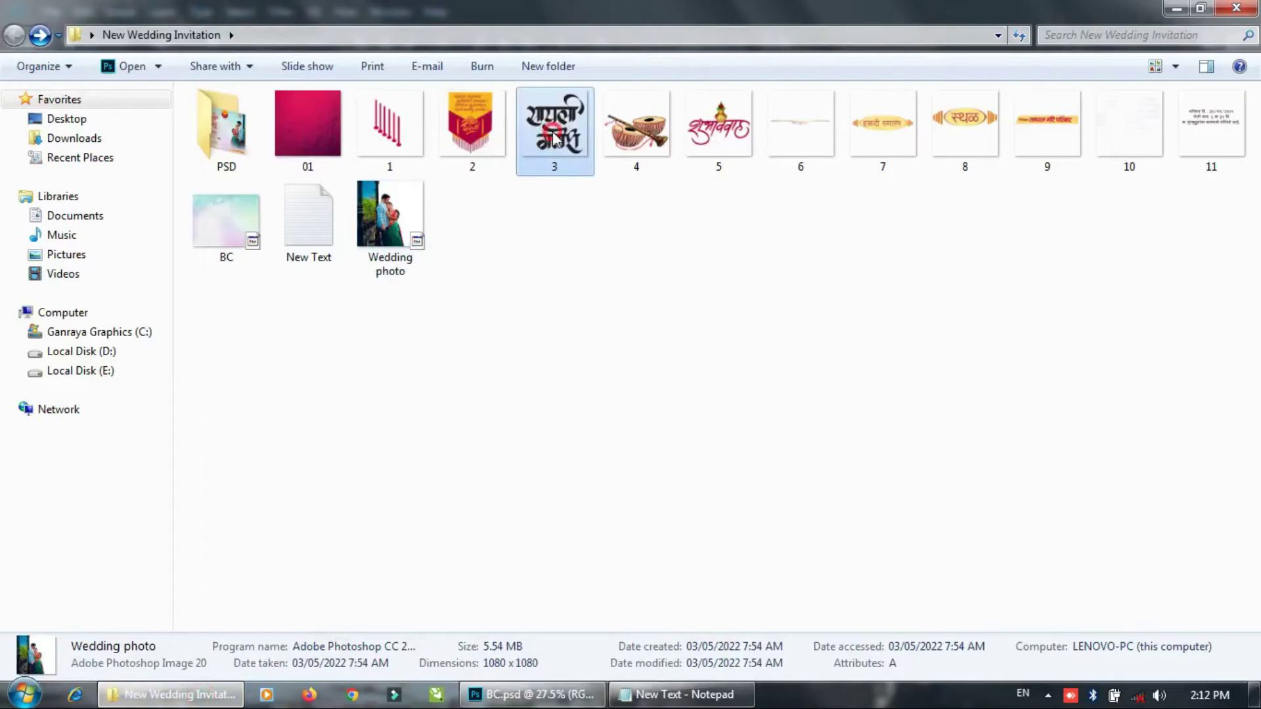
{"action": "left_click_drag", "start_coordinate": [534, 126], "coordinate": [275, 296]}
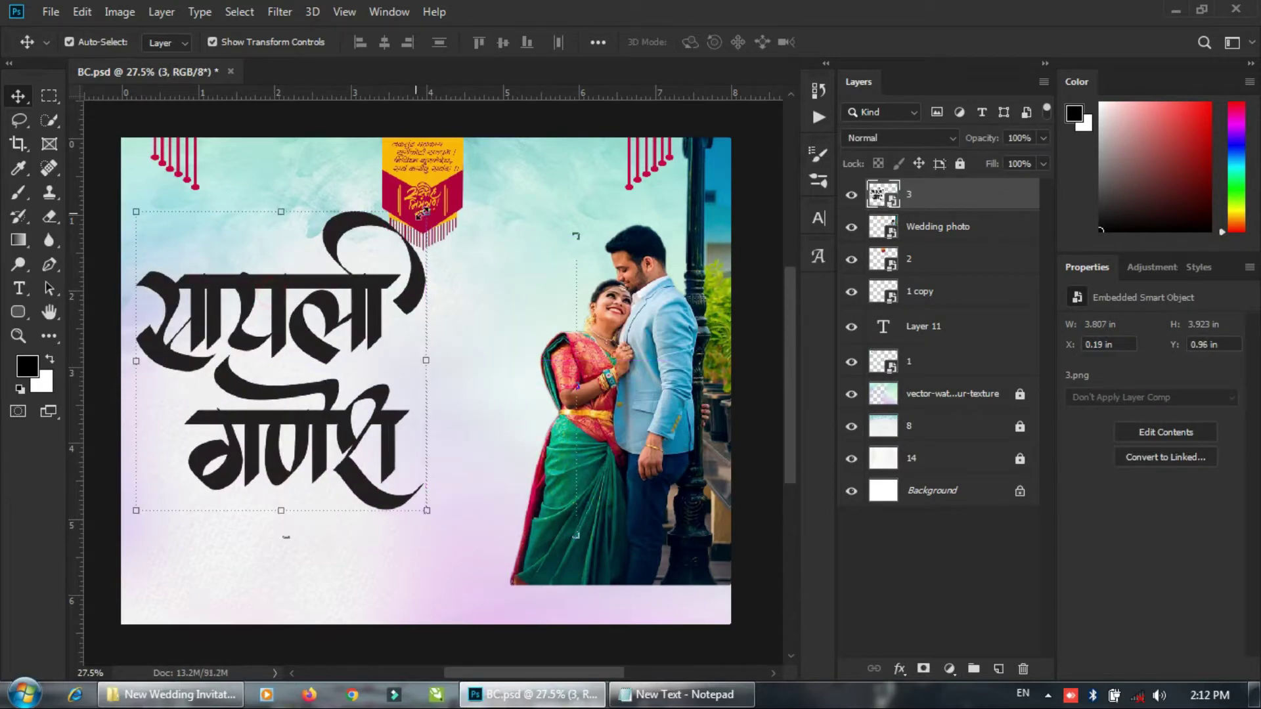
{"action": "key", "text": "ctrl+t"}
{"action": "left_click_drag", "start_coordinate": [427, 212], "coordinate": [361, 270]}
{"action": "key", "text": "Return"}
{"action": "scroll", "coordinate": [334, 365], "scroll_direction": "up", "scroll_amount": 1}
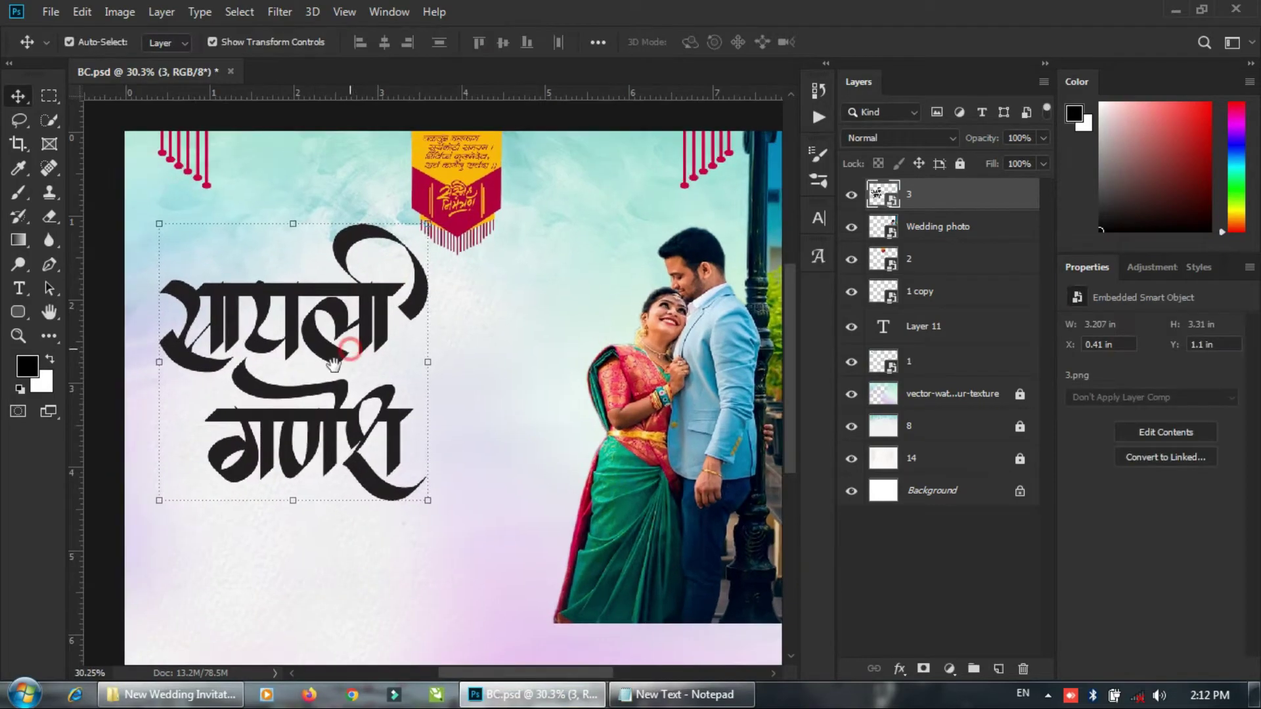
Place red texture image 01 over the calligraphy, aligned with the canvas's left edge.
{"action": "key", "text": "alt+Tab"}
{"action": "left_click_drag", "start_coordinate": [321, 111], "coordinate": [345, 407]}
{"action": "left_click_drag", "start_coordinate": [370, 328], "coordinate": [263, 305]}
{"action": "key", "text": "Return"}
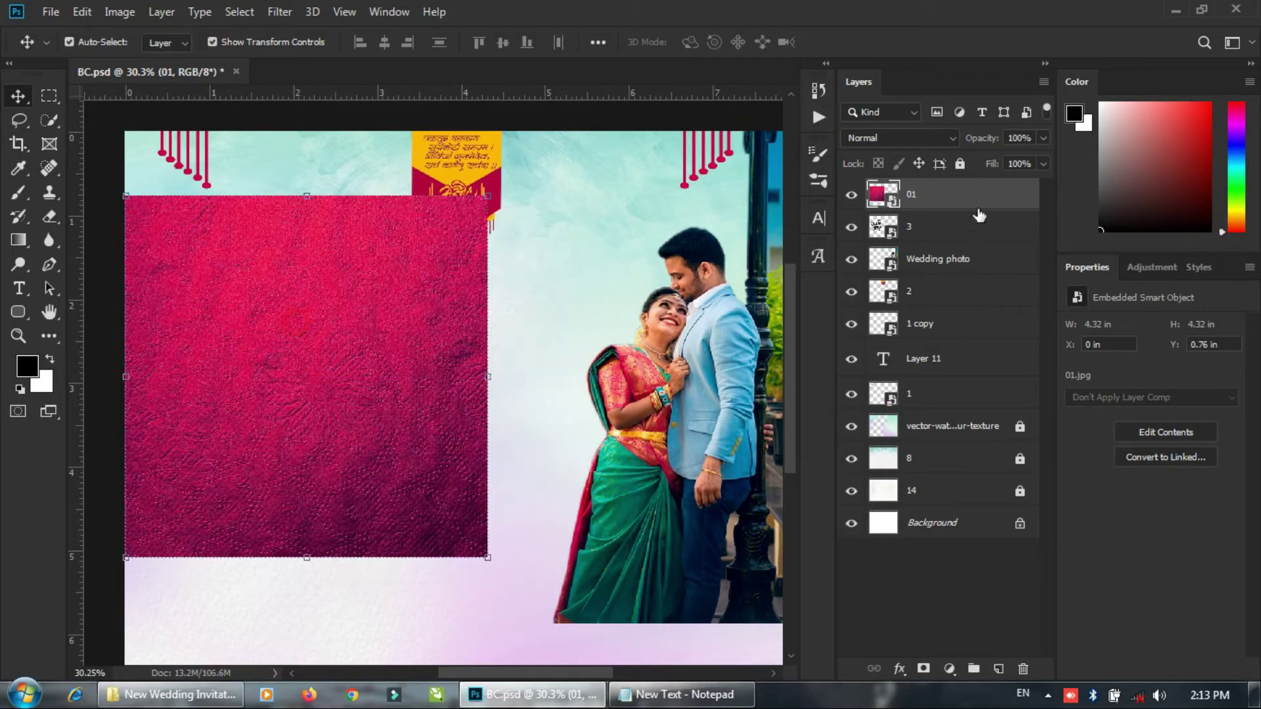
Clip the red texture layer 01 to the calligraphy layer beneath it.
{"action": "right_click", "coordinate": [956, 206]}
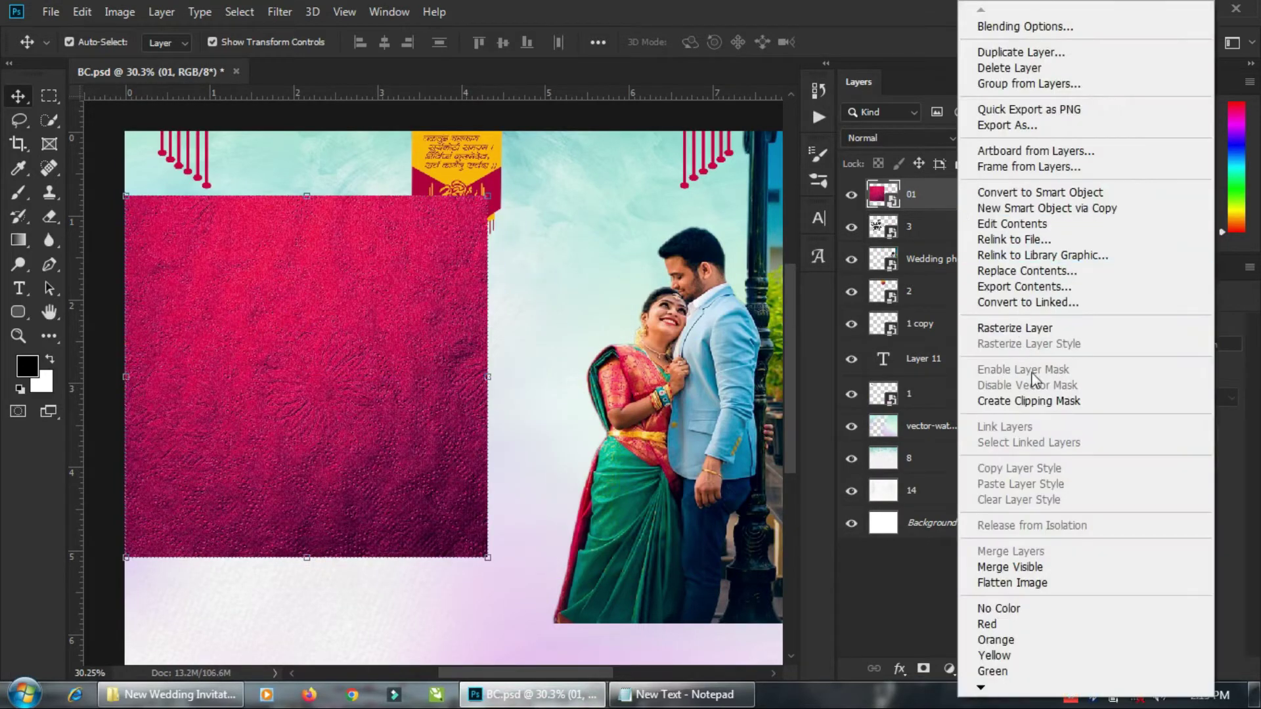
{"action": "left_click", "coordinate": [1011, 399]}
{"action": "scroll", "coordinate": [279, 346], "scroll_direction": "up", "scroll_amount": 1}
{"action": "left_click_drag", "start_coordinate": [287, 346], "coordinate": [301, 317]}
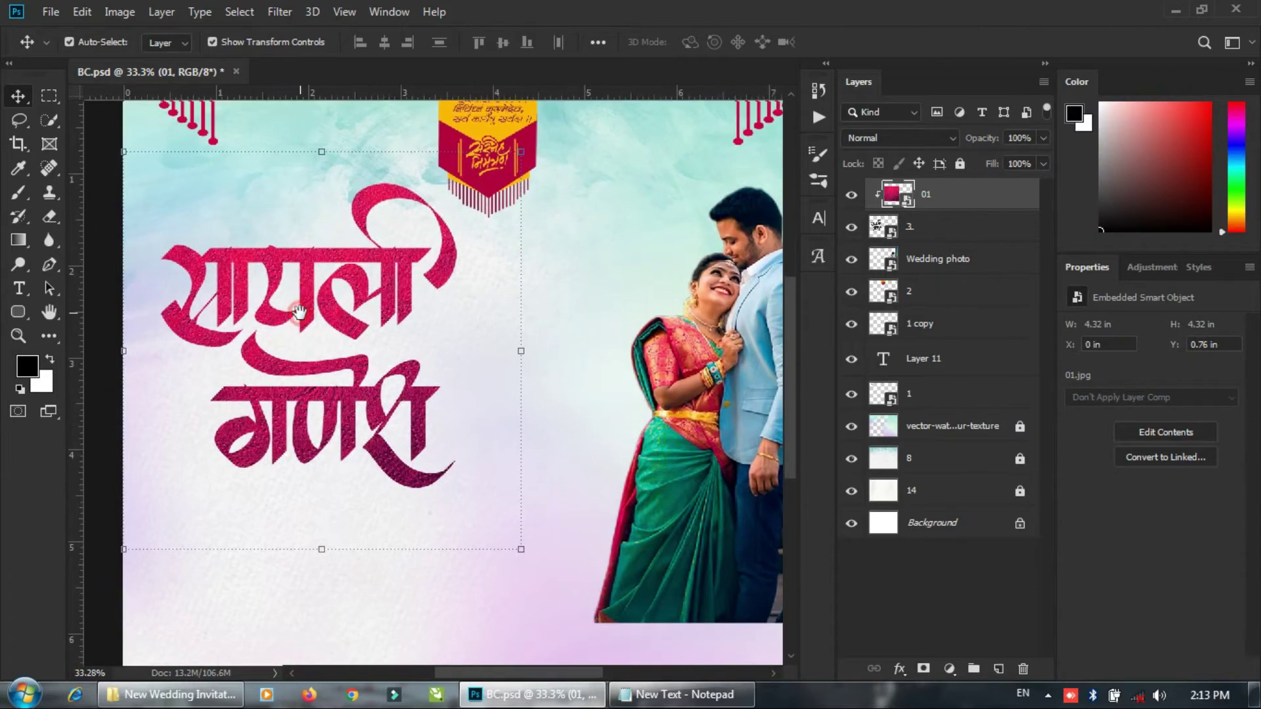
{"action": "scroll", "coordinate": [302, 317], "scroll_direction": "up", "scroll_amount": 4}
{"action": "scroll", "coordinate": [302, 318], "scroll_direction": "down", "scroll_amount": 4}
{"action": "scroll", "coordinate": [320, 322], "scroll_direction": "up", "scroll_amount": 1}
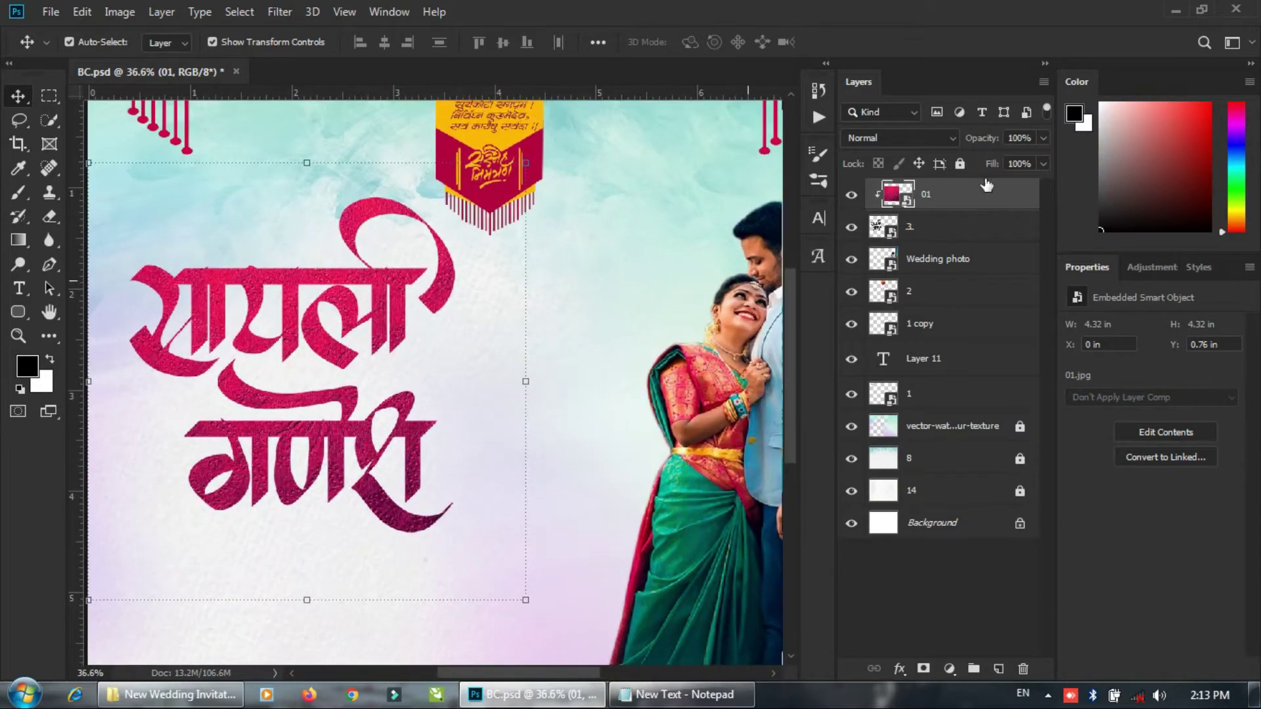
Add a black drop shadow to calligraphy layer 3 with Normal blend mode and 28% opacity.
{"action": "double_click", "coordinate": [956, 237]}
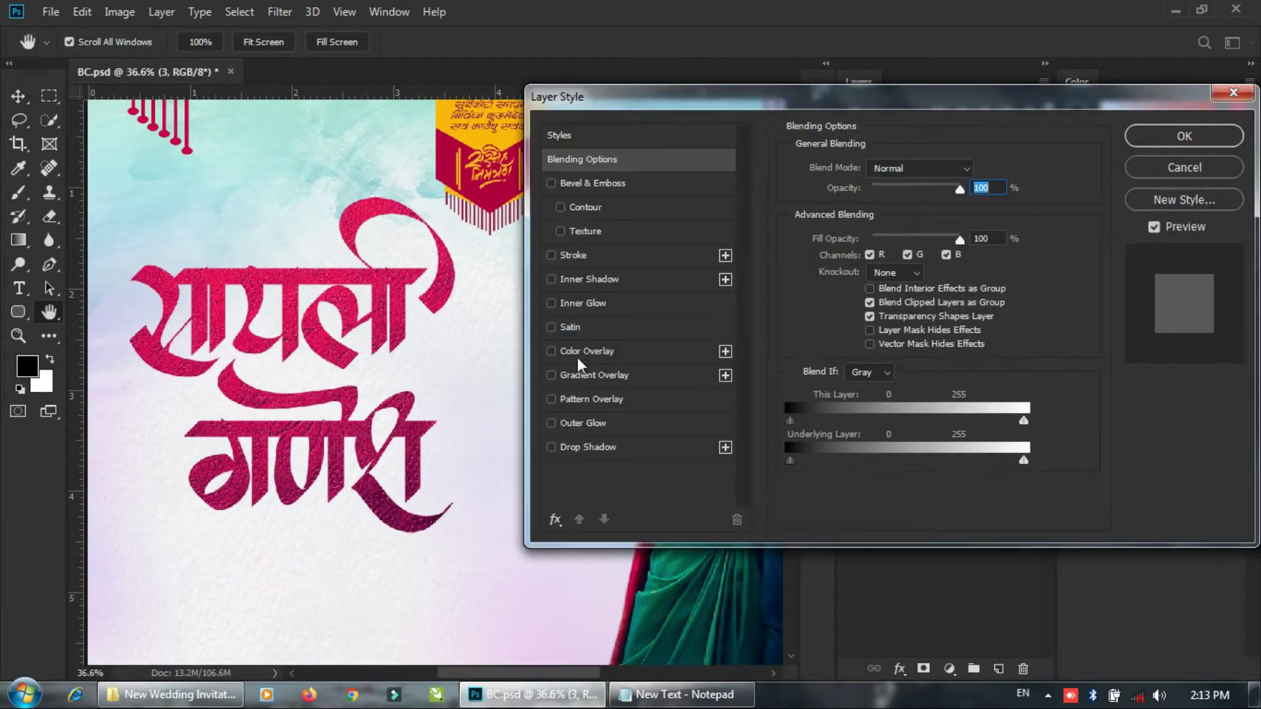
{"action": "left_click", "coordinate": [577, 447]}
{"action": "left_click", "coordinate": [919, 171]}
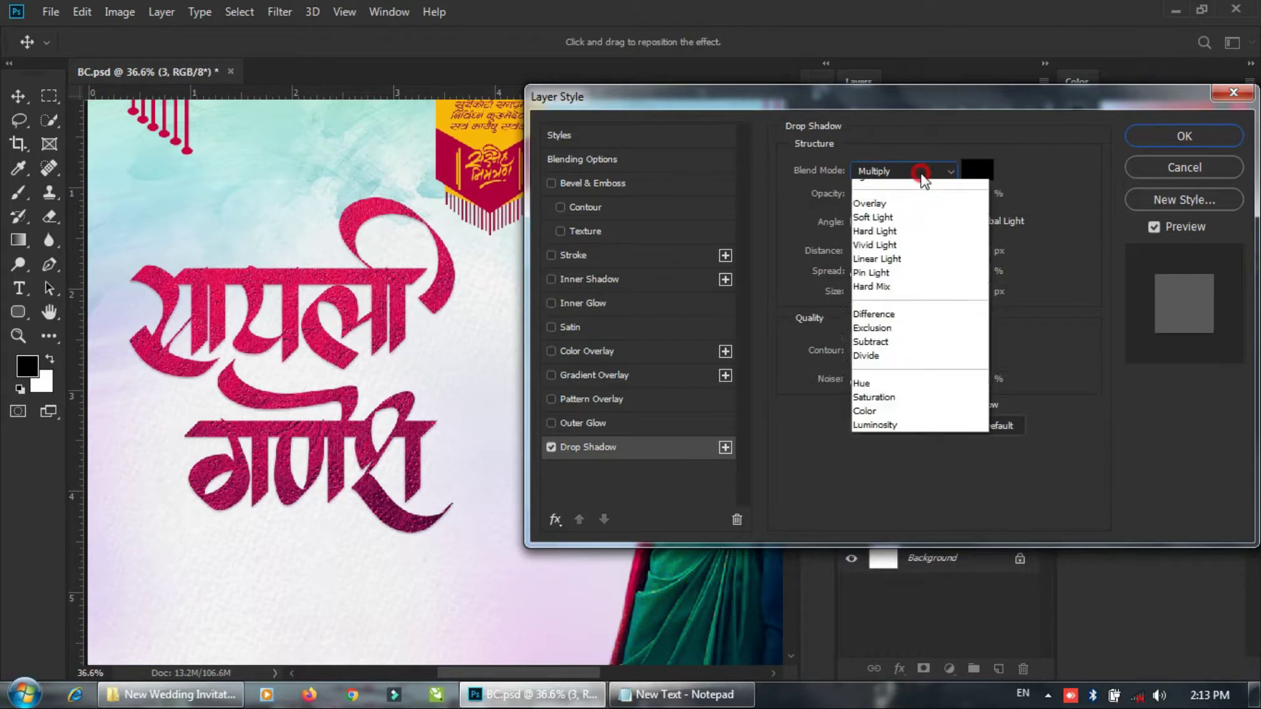
{"action": "left_click", "coordinate": [916, 181]}
{"action": "left_click", "coordinate": [916, 193]}
{"action": "left_click_drag", "start_coordinate": [916, 192], "coordinate": [860, 191]}
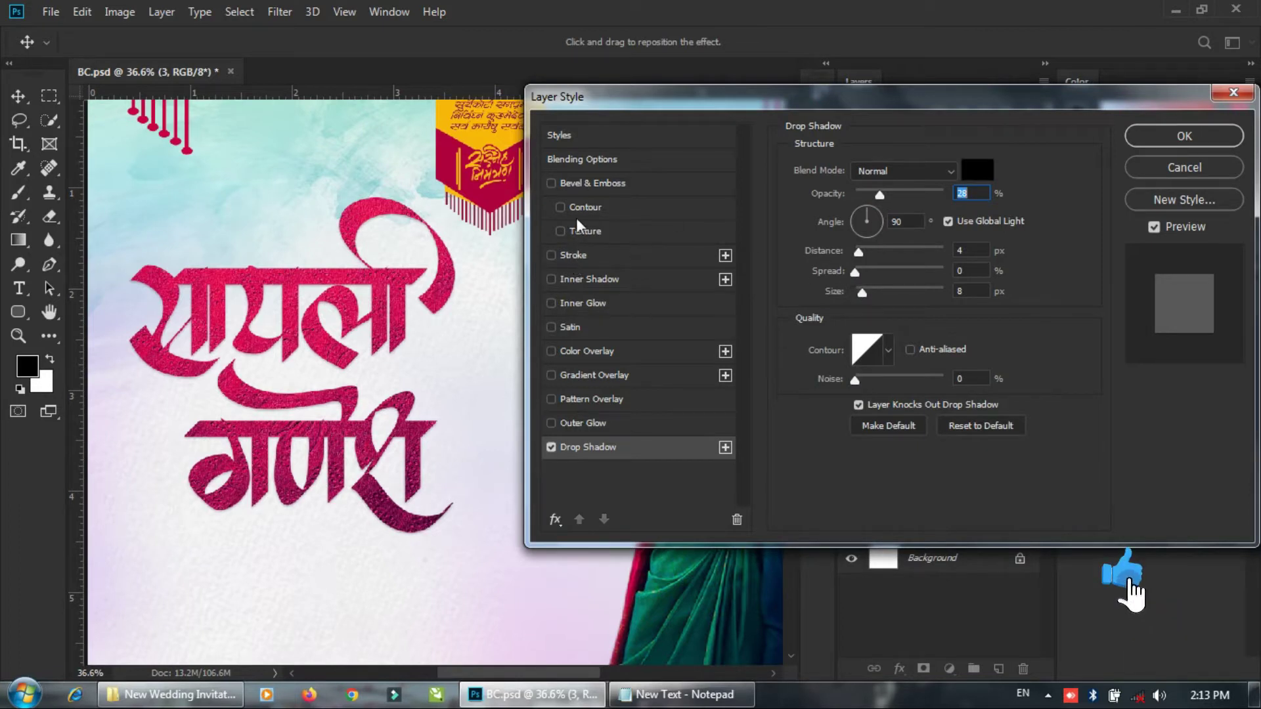
Apply a smooth Outer Bevel to the calligraphy with 602% depth, Down direction, 10 px size and cream Multiply shadow, and accept the layer style.
{"action": "left_click", "coordinate": [577, 184]}
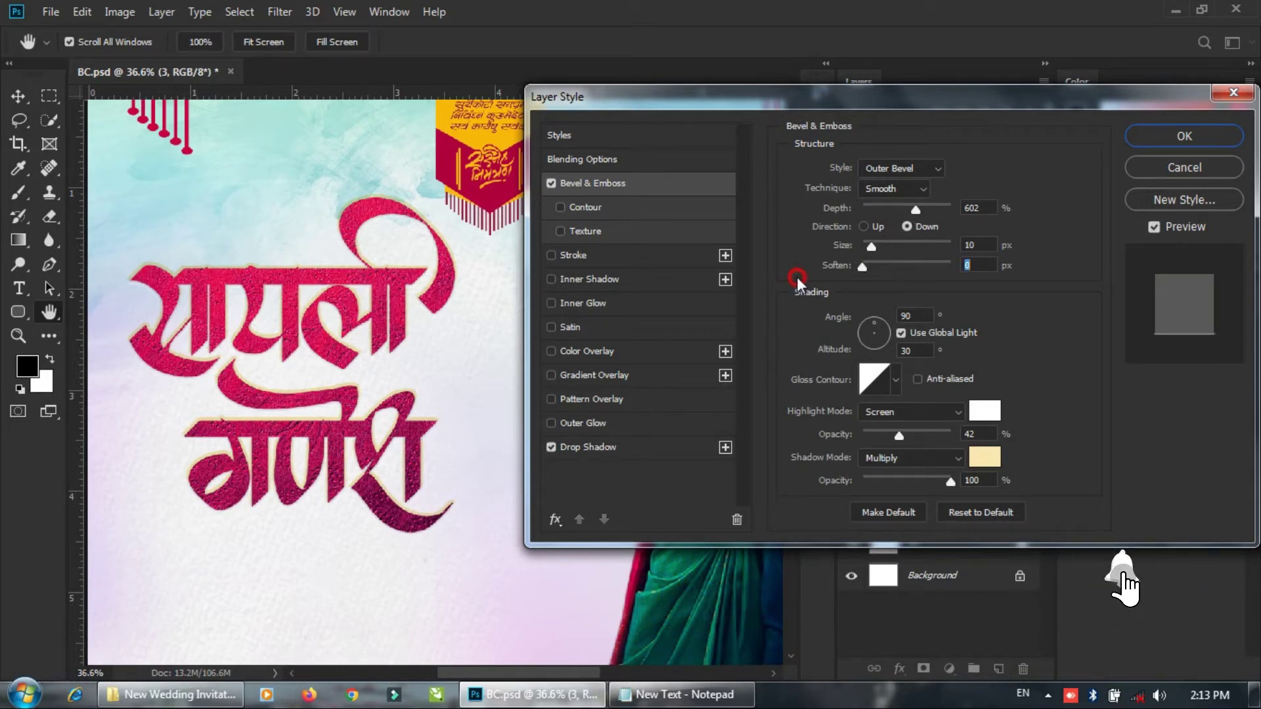
{"action": "left_click", "coordinate": [1138, 140]}
{"action": "left_click", "coordinate": [596, 304]}
{"action": "scroll", "coordinate": [448, 419], "scroll_direction": "down", "scroll_amount": 4}
{"action": "left_click_drag", "start_coordinate": [389, 400], "coordinate": [369, 405]}
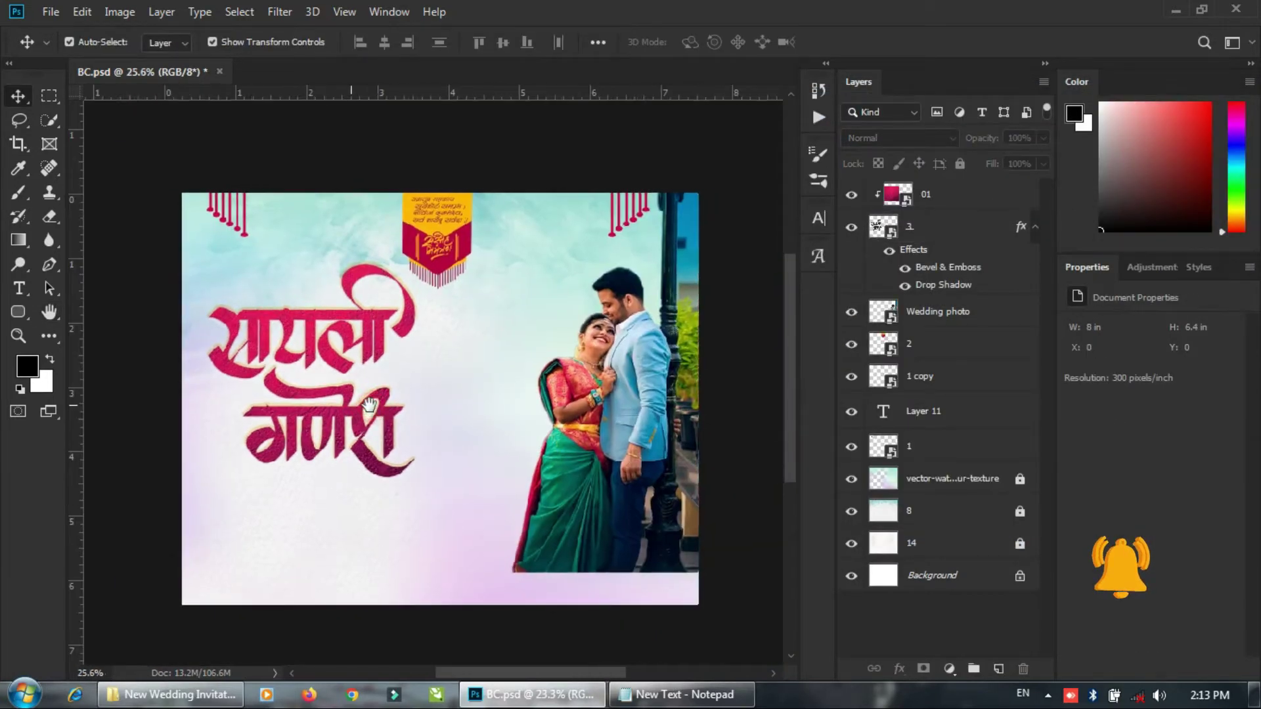
{"action": "scroll", "coordinate": [369, 404], "scroll_direction": "up", "scroll_amount": 3}
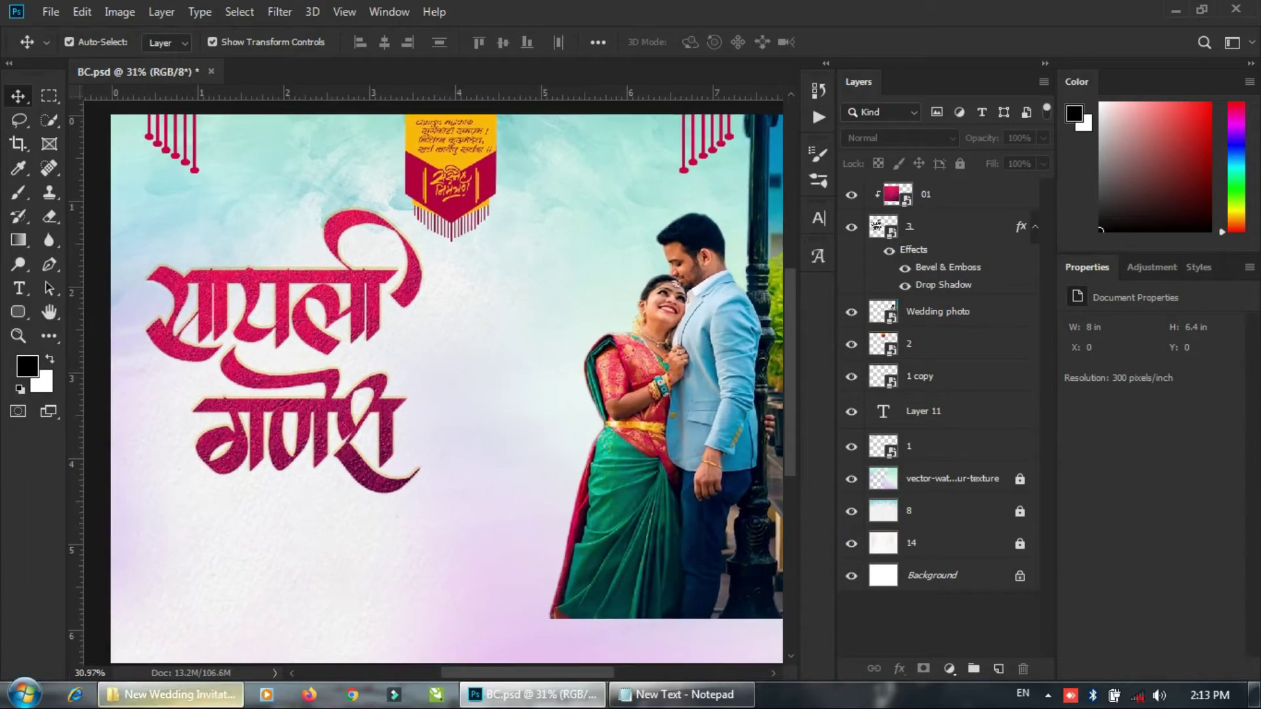
Place image 9, the yellow host family strip, on the canvas and scale it to about 68.38%.
{"action": "left_click", "coordinate": [171, 694]}
{"action": "left_click_drag", "start_coordinate": [1045, 125], "coordinate": [448, 369]}
{"action": "scroll", "coordinate": [440, 372], "scroll_direction": "down", "scroll_amount": 3}
{"action": "left_click_drag", "start_coordinate": [478, 450], "coordinate": [388, 439]}
{"action": "scroll", "coordinate": [437, 420], "scroll_direction": "up", "scroll_amount": 1}
{"action": "left_click_drag", "start_coordinate": [494, 383], "coordinate": [497, 383]}
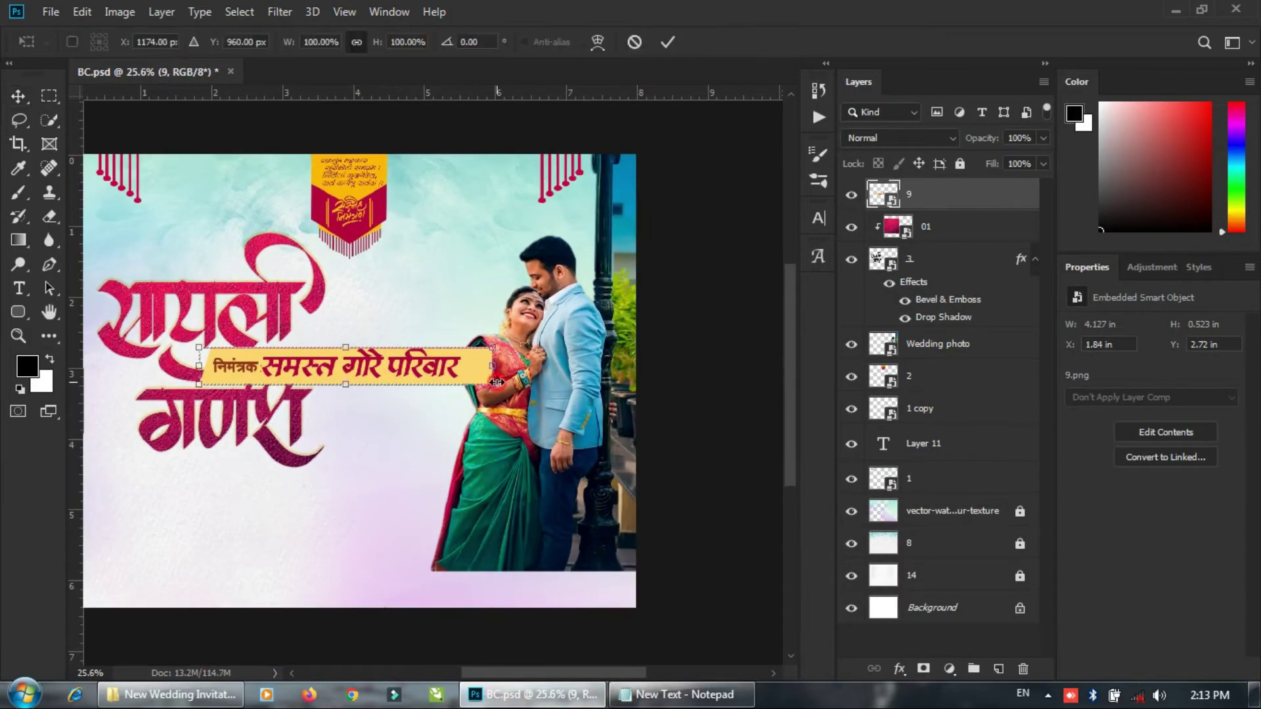
{"action": "left_click_drag", "start_coordinate": [501, 225], "coordinate": [422, 341]}
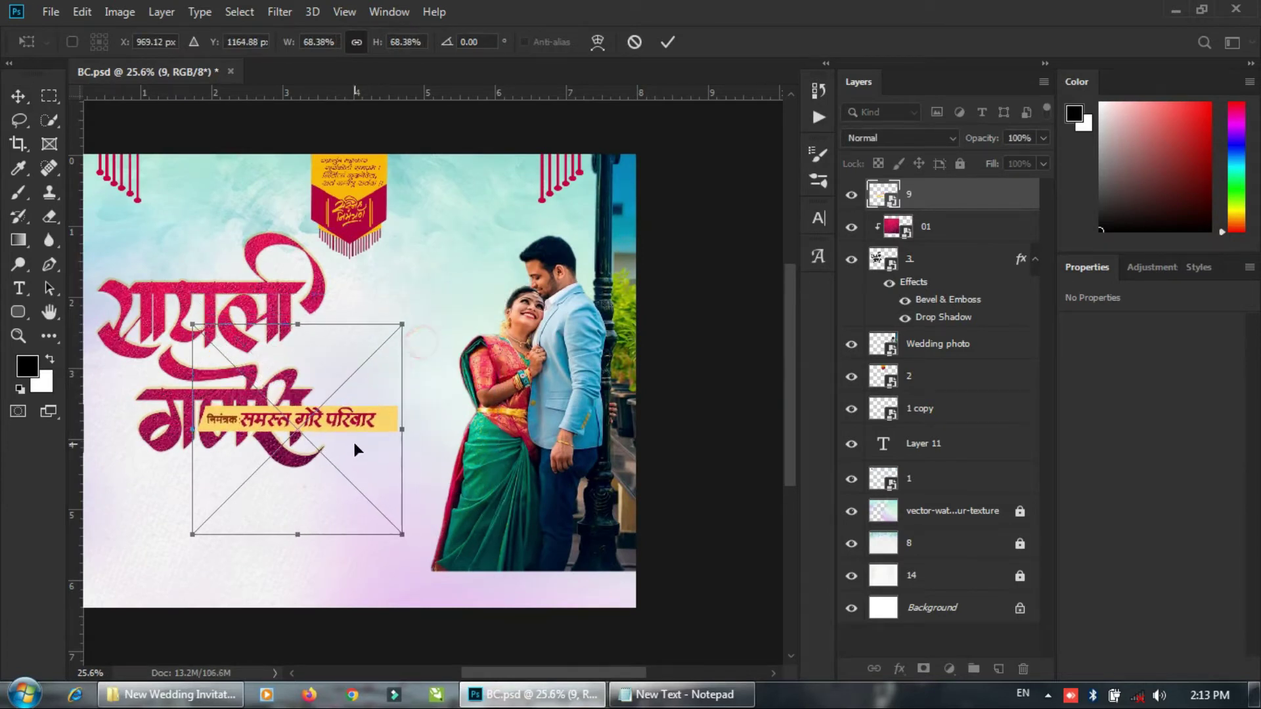
Move the yellow strip to the canvas's lower right corner beneath the couple and nudge it slightly upward.
{"action": "left_click_drag", "start_coordinate": [354, 449], "coordinate": [599, 601]}
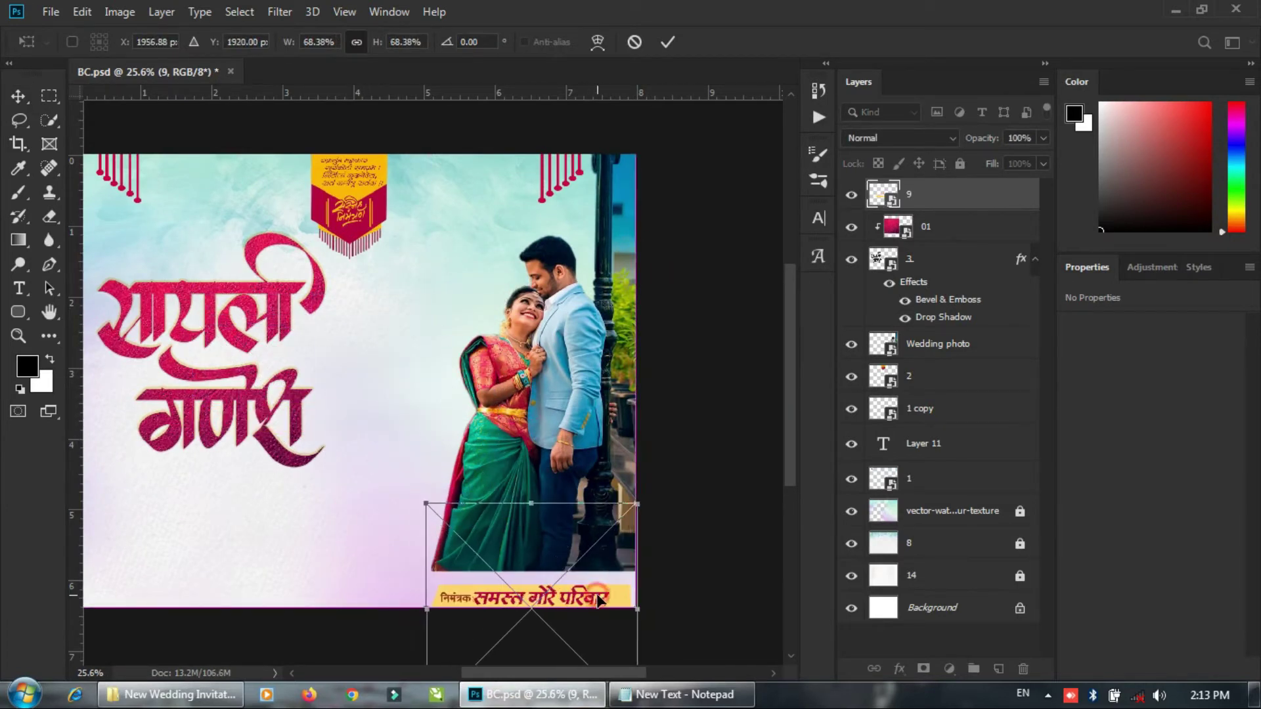
{"action": "key", "text": "Return"}
{"action": "key", "text": "shift+Up"}
{"action": "key", "text": "shift+Up"}
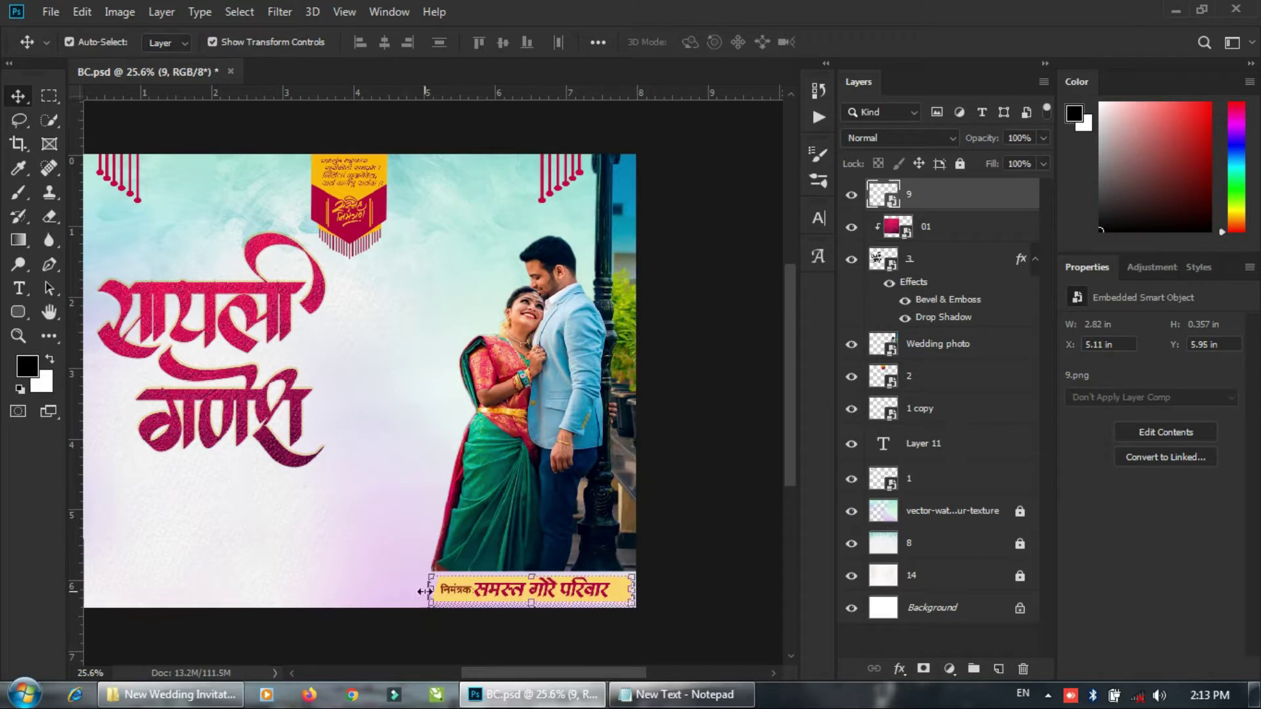
Enlarge the yellow strip to about 83.44% and move it down below the couple photo.
{"action": "key", "text": "ctrl+t"}
{"action": "left_click_drag", "start_coordinate": [417, 485], "coordinate": [380, 451]}
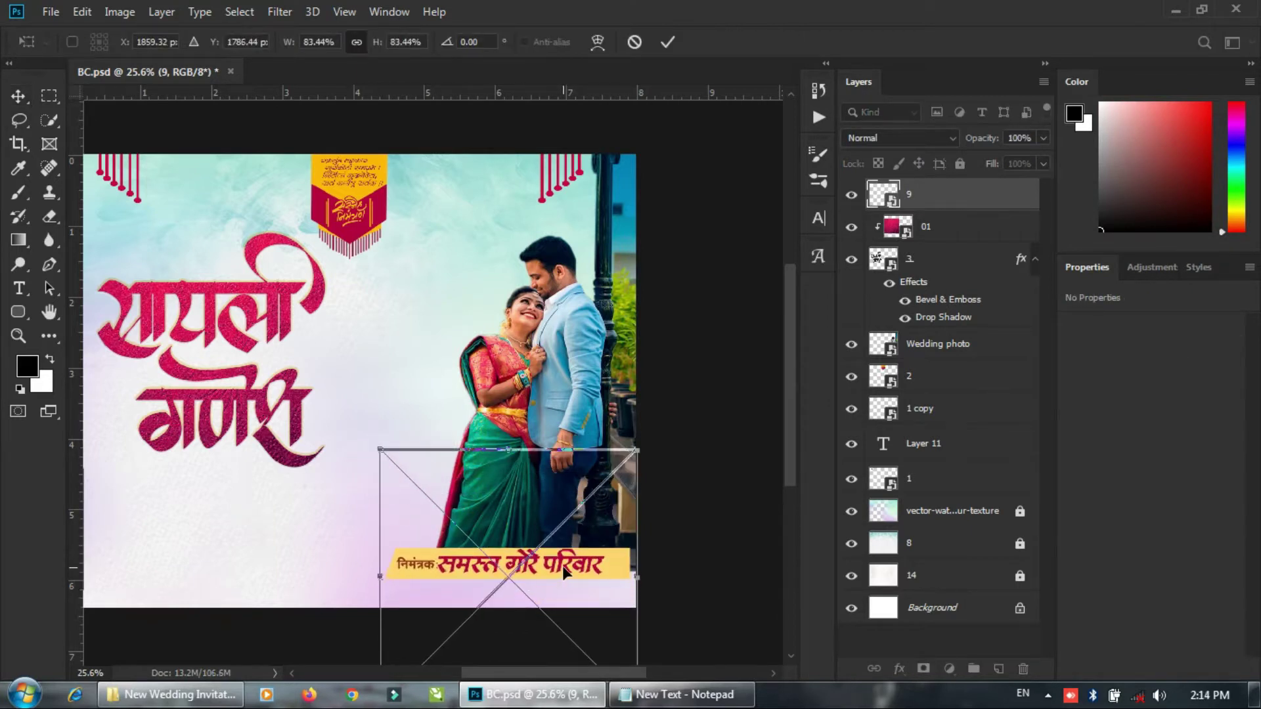
{"action": "left_click_drag", "start_coordinate": [562, 565], "coordinate": [564, 586]}
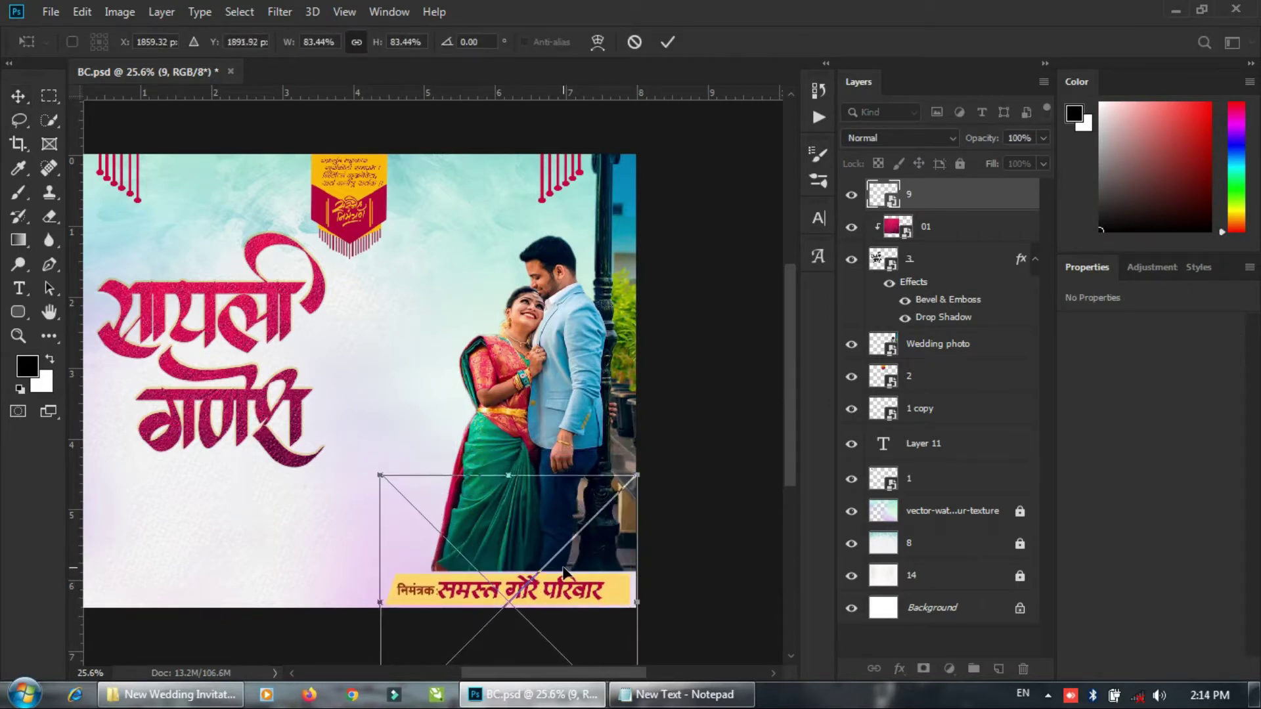
Nudge the yellow strip flush with the canvas's right edge and just above its bottom edge, and commit the transform.
{"action": "key", "text": "Right"}
{"action": "key", "text": "Right"}
{"action": "key", "text": "Right"}
{"action": "key", "text": "Right"}
{"action": "key", "text": "Right"}
{"action": "key", "text": "Right"}
{"action": "key", "text": "Right"}
{"action": "key", "text": "Right"}
{"action": "key", "text": "Right"}
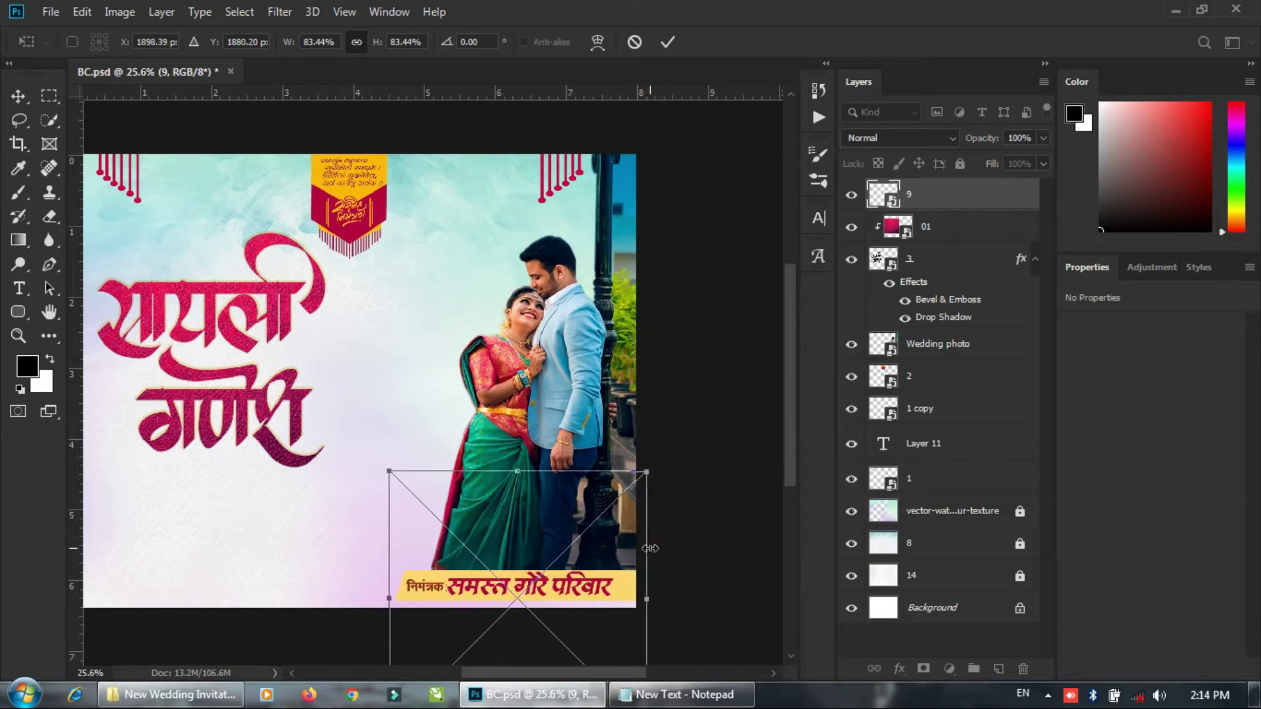
{"action": "key", "text": "Down"}
{"action": "key", "text": "Down"}
{"action": "key", "text": "Down"}
{"action": "key", "text": "Down"}
{"action": "key", "text": "Return"}
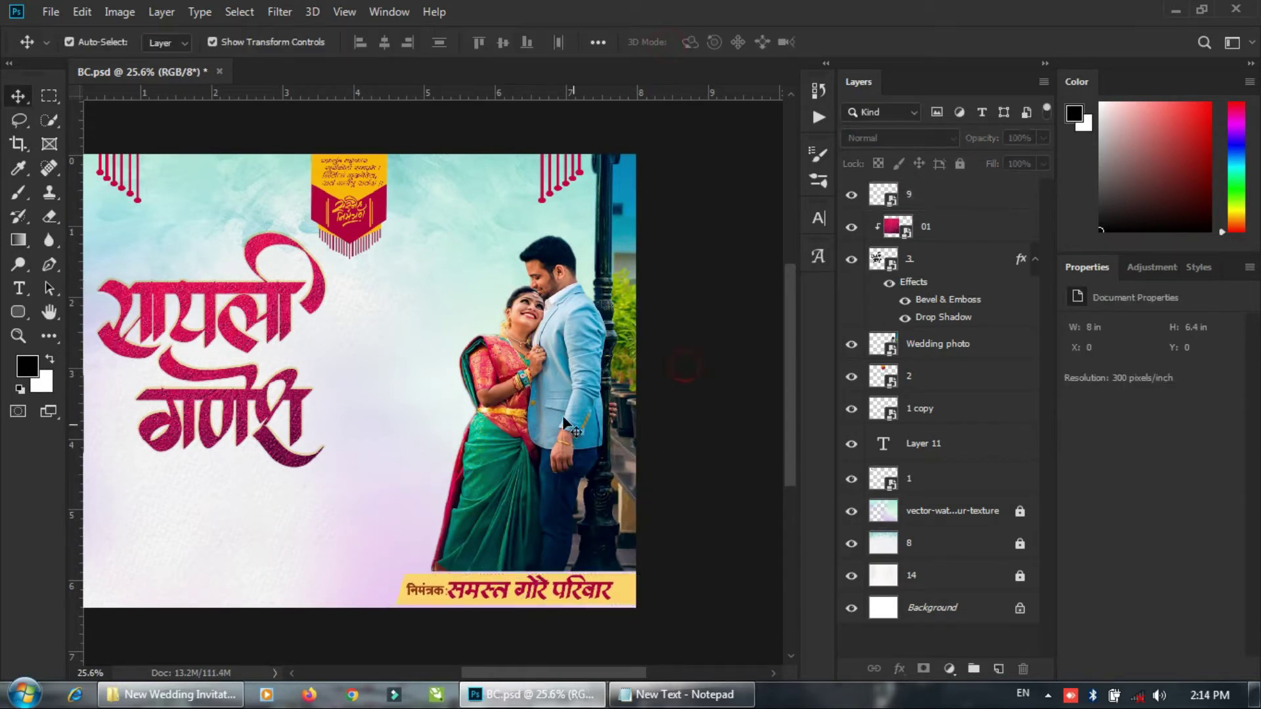
Rasterize the couple photo and fade out its bottom edge with a soft 800 px Eraser at 51% opacity and 72% flow.
{"action": "left_click", "coordinate": [562, 415]}
{"action": "key", "text": "e"}
{"action": "left_click", "coordinate": [514, 467]}
{"action": "left_click", "coordinate": [607, 280]}
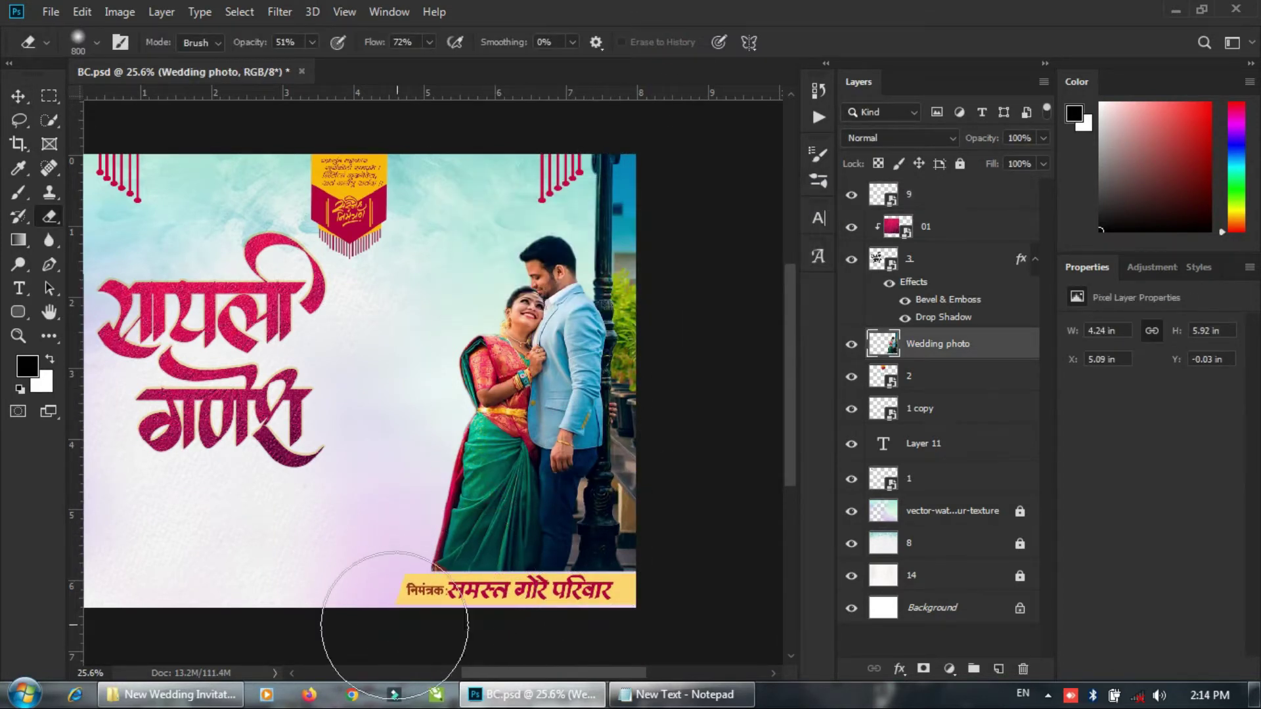
{"action": "left_click_drag", "start_coordinate": [484, 618], "coordinate": [675, 590]}
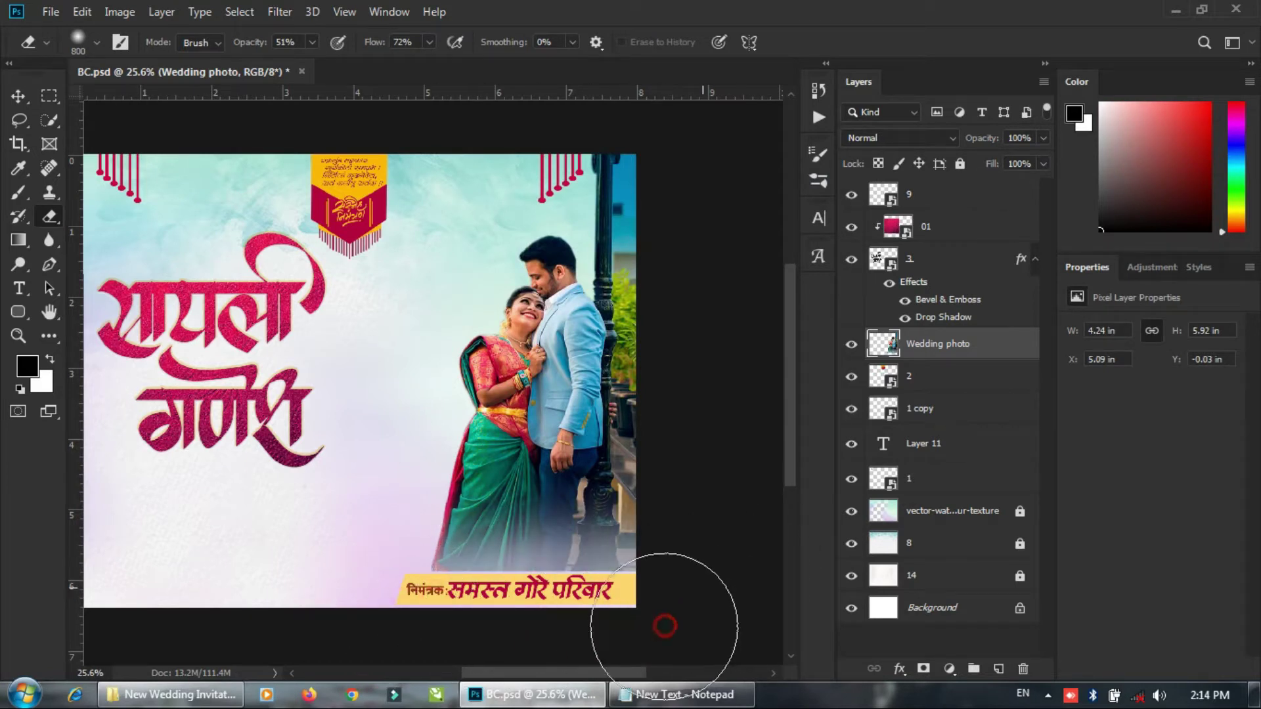
{"action": "mouse_move", "coordinate": [369, 552]}
{"action": "left_mouse_down"}
{"action": "mouse_move", "coordinate": [388, 534]}
{"action": "mouse_move", "coordinate": [432, 623]}
{"action": "mouse_move", "coordinate": [498, 644]}
{"action": "mouse_move", "coordinate": [656, 631]}
{"action": "left_mouse_up"}
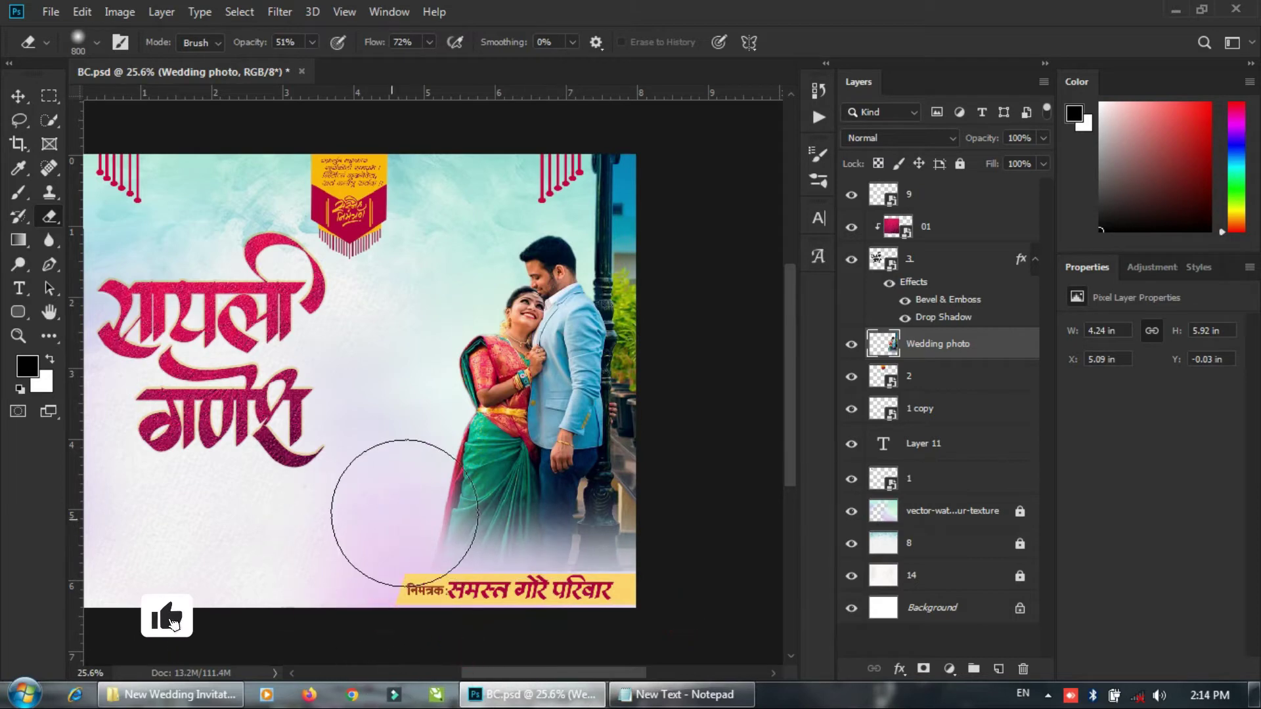
Lock the Wedding photo layer and deselect it.
{"action": "key", "text": "v"}
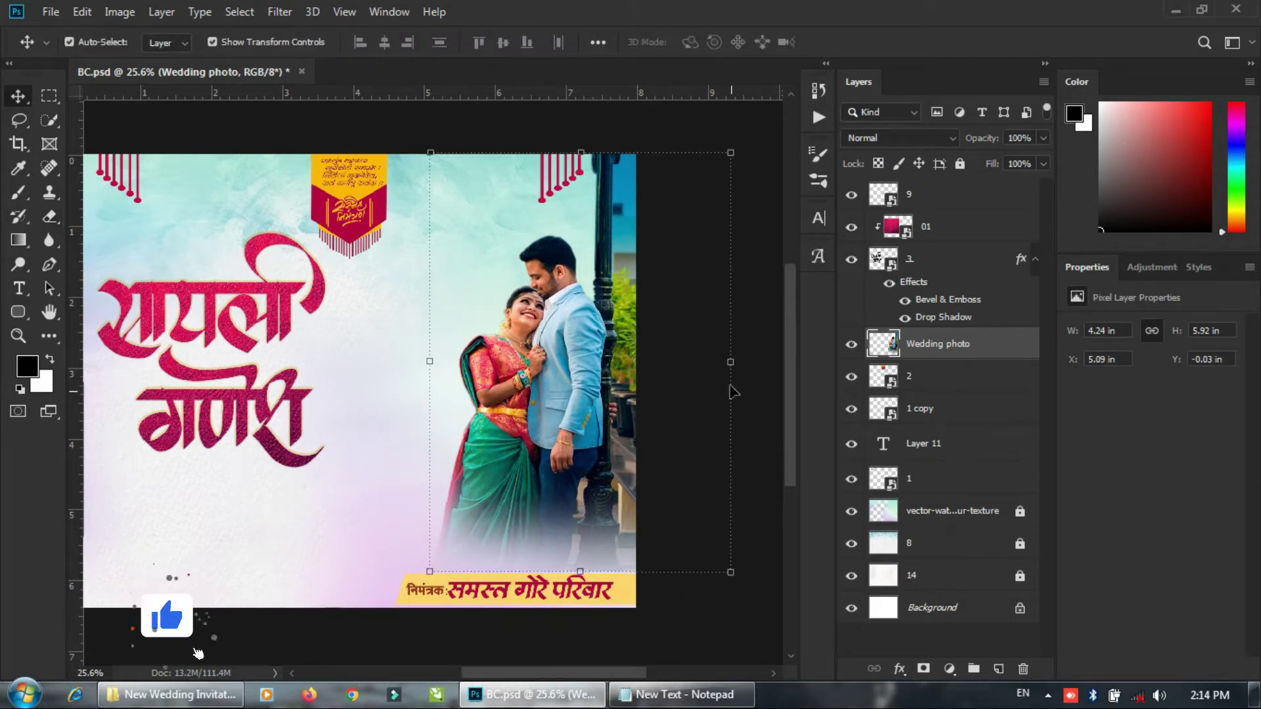
{"action": "left_click", "coordinate": [960, 162]}
{"action": "left_click", "coordinate": [709, 243]}
{"action": "scroll", "coordinate": [360, 353], "scroll_direction": "up", "scroll_amount": 1}
{"action": "left_click_drag", "start_coordinate": [361, 352], "coordinate": [448, 356]}
Copy the bride's honorific at the start of the New Text file in Notepad and return to Photoshop.
{"action": "left_click", "coordinate": [660, 701]}
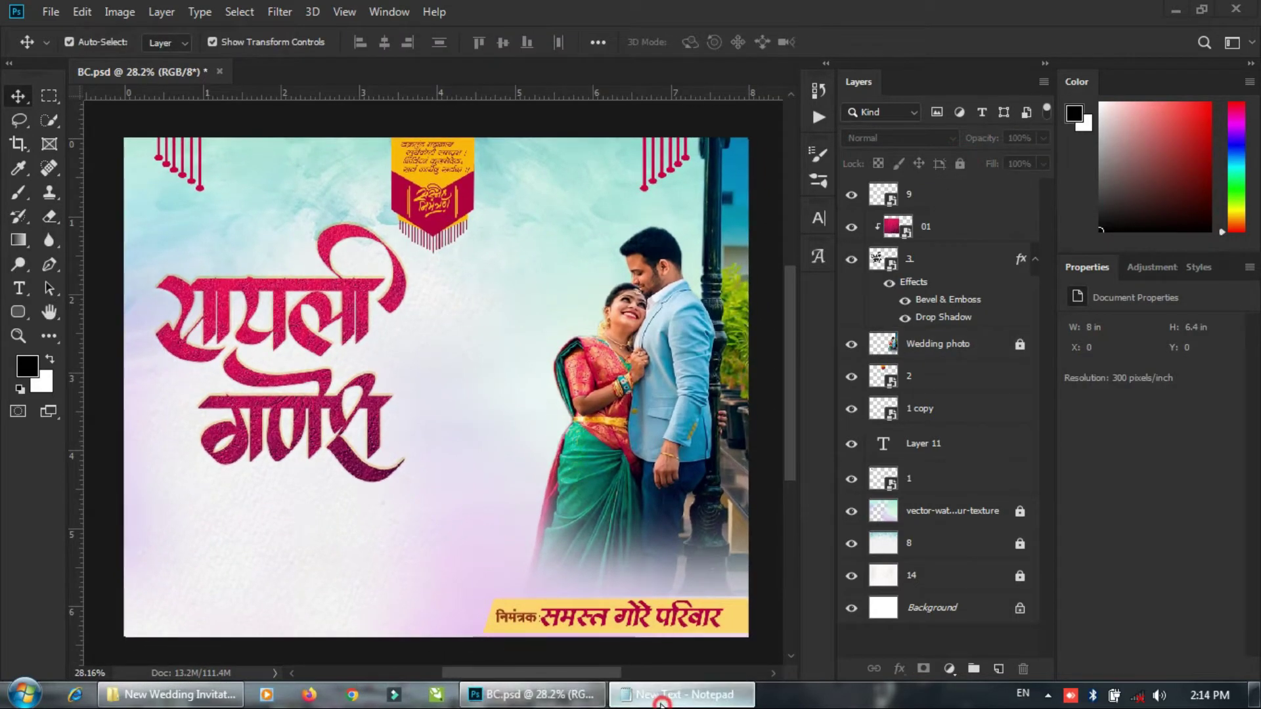
{"action": "left_click", "coordinate": [660, 698]}
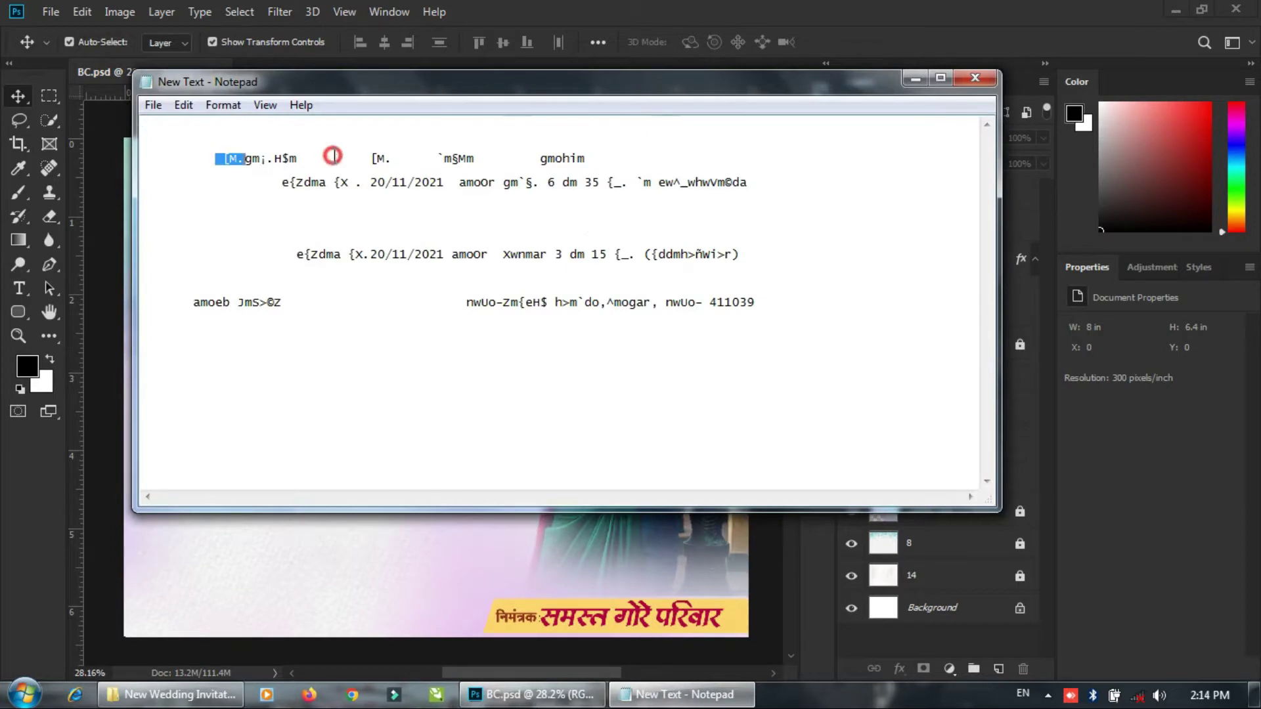
{"action": "left_click", "coordinate": [483, 696]}
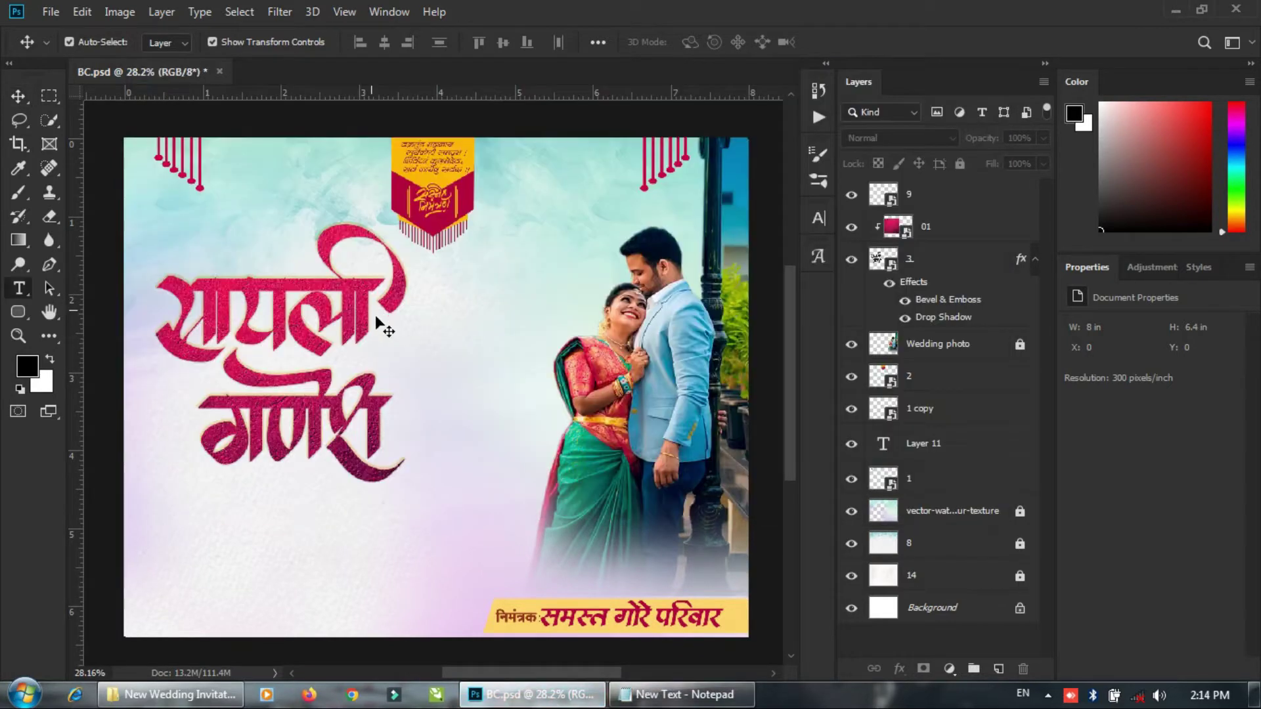
Add the copied honorific चि.सौ.का as a text layer beside the bride's name in SHREE-DEV7-0715 at 21.05 pt.
{"action": "key", "text": "v"}
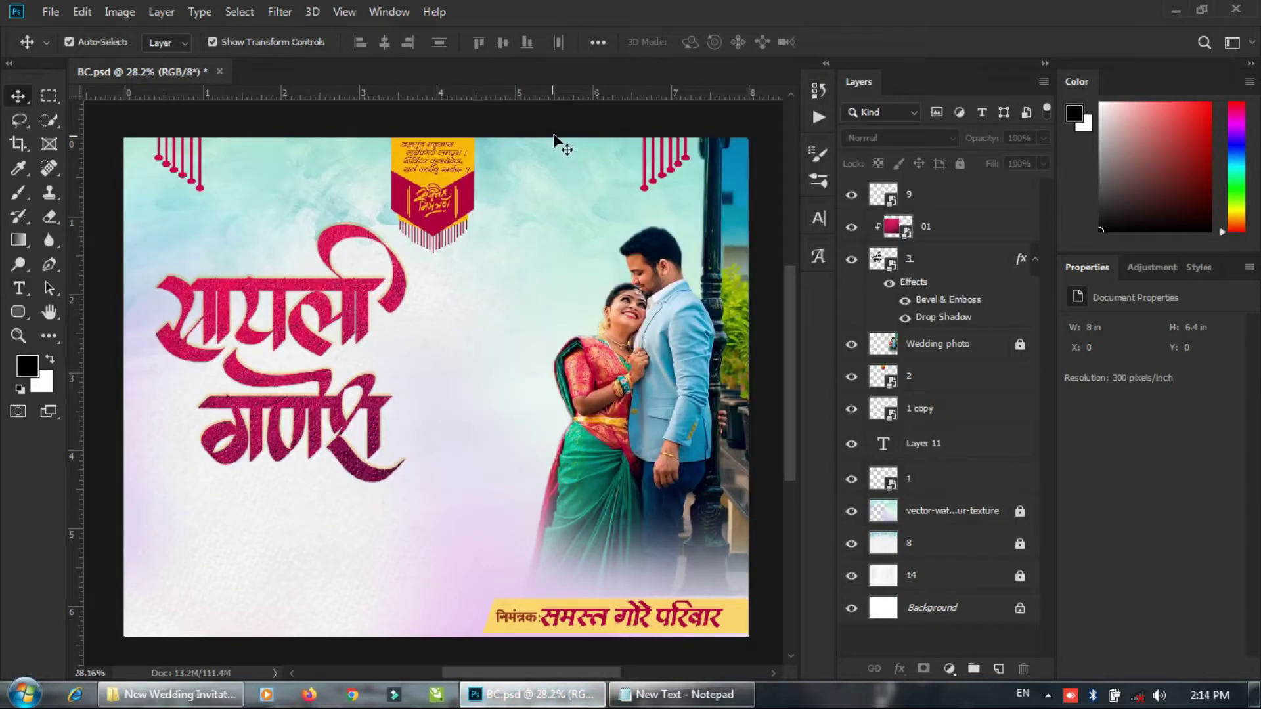
{"action": "scroll", "coordinate": [389, 328], "scroll_direction": "up", "scroll_amount": 1}
{"action": "scroll", "coordinate": [388, 328], "scroll_direction": "down", "scroll_amount": 1}
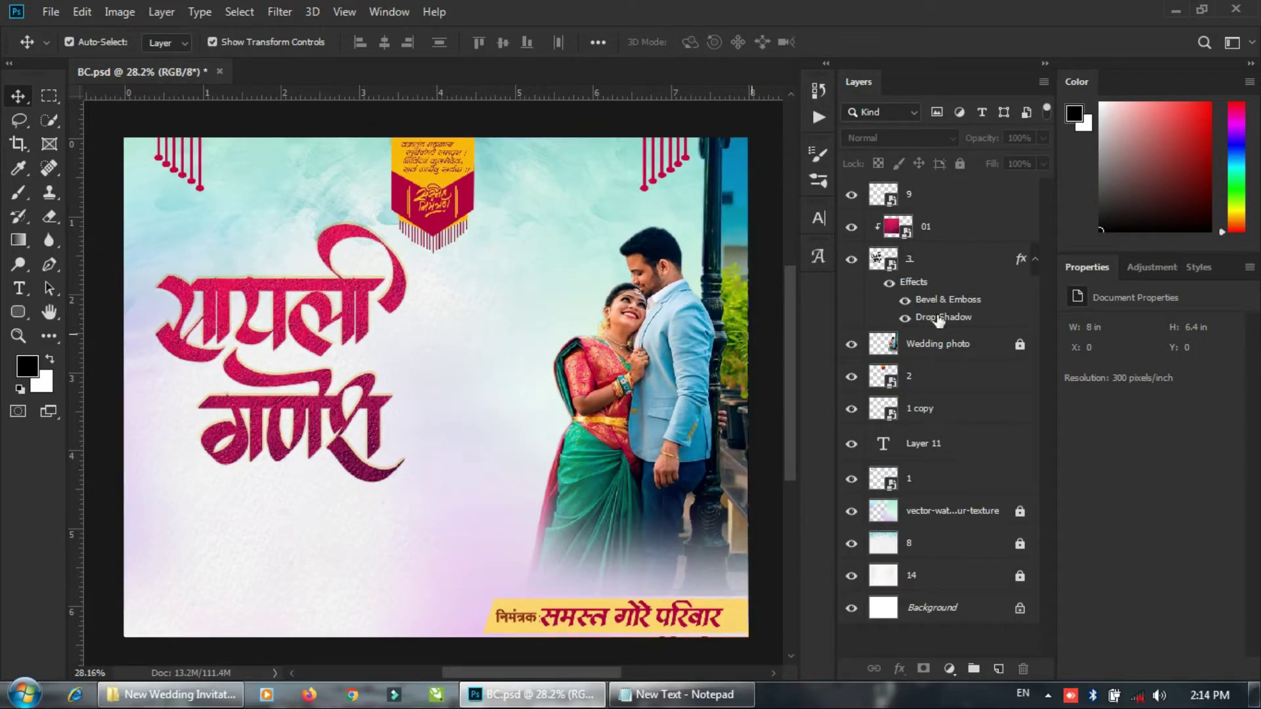
{"action": "key", "text": "t"}
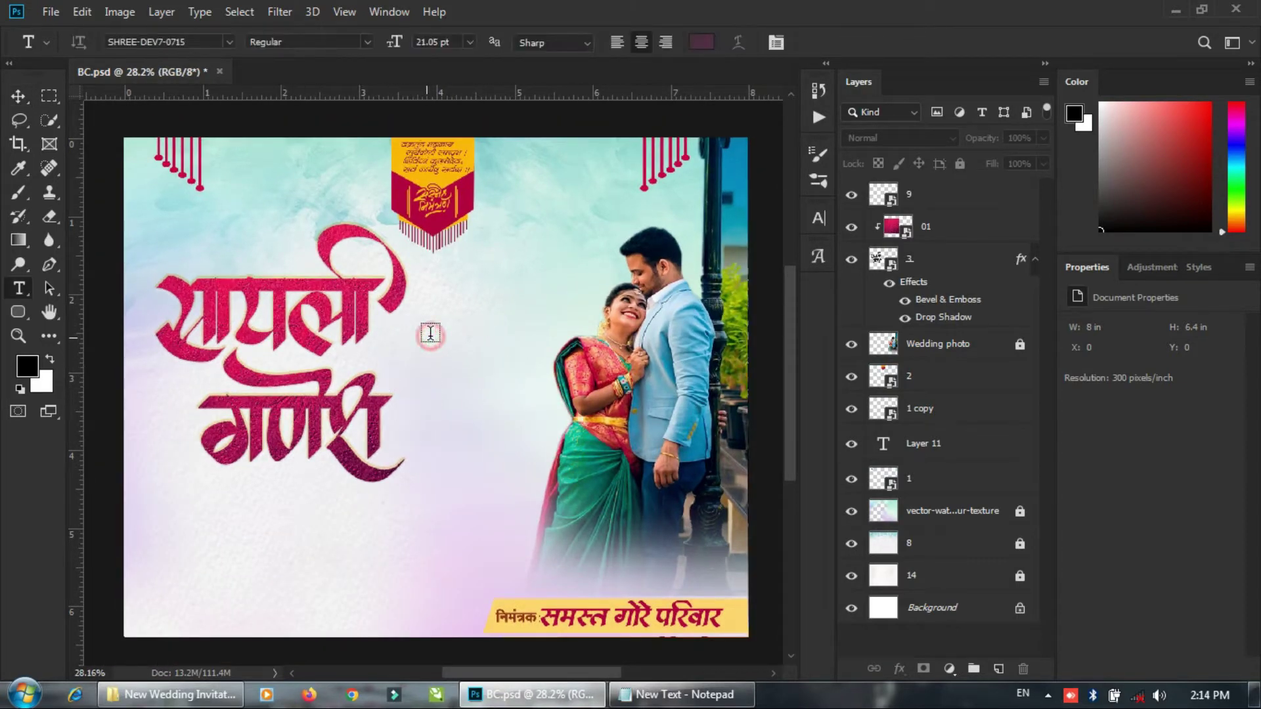
{"action": "left_click", "coordinate": [430, 333]}
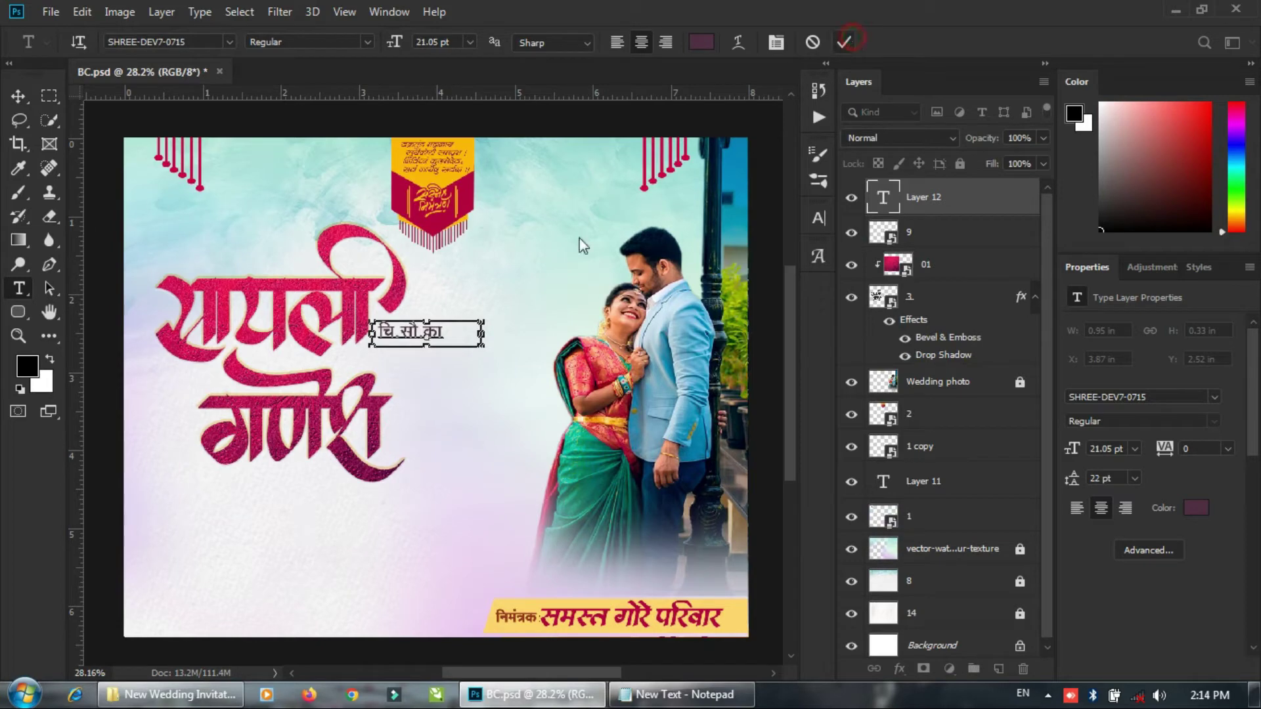
{"action": "key", "text": "ctrl+Return"}
{"action": "key", "text": "v"}
Move the चि.सौ.का text above the beginning of the bride's name.
{"action": "scroll", "coordinate": [496, 363], "scroll_direction": "up", "scroll_amount": 1}
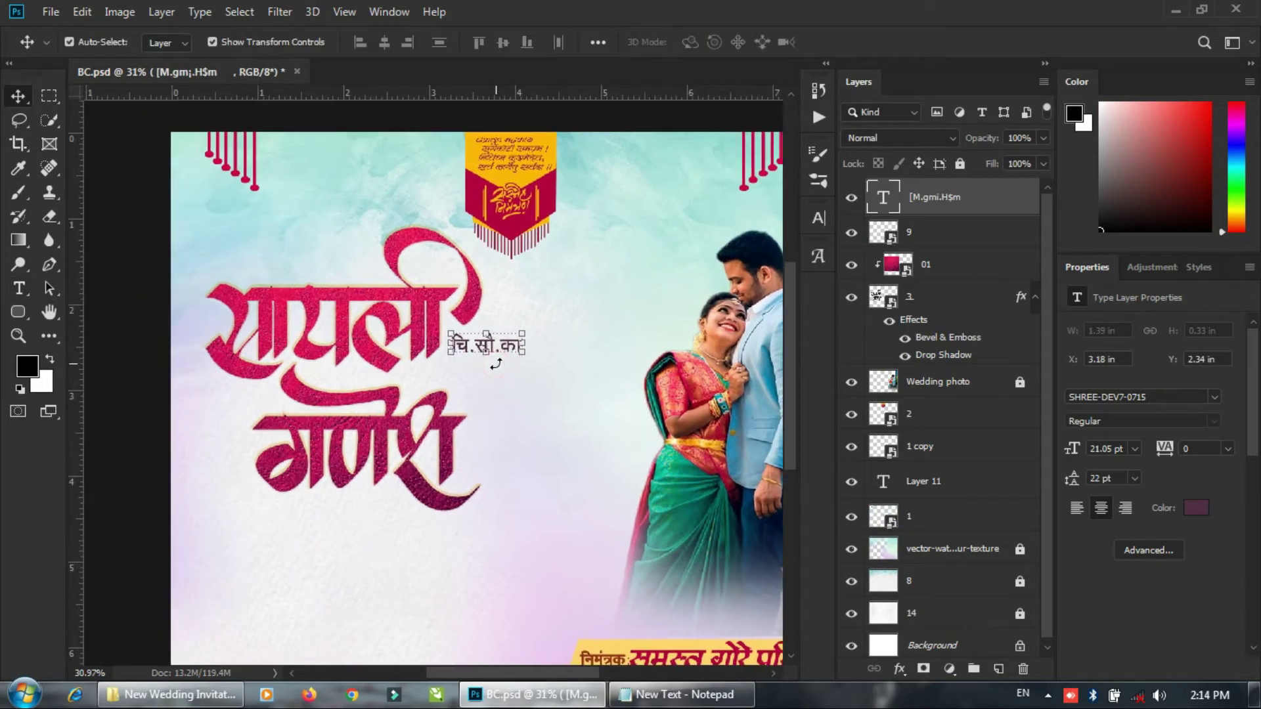
{"action": "left_click", "coordinate": [515, 421]}
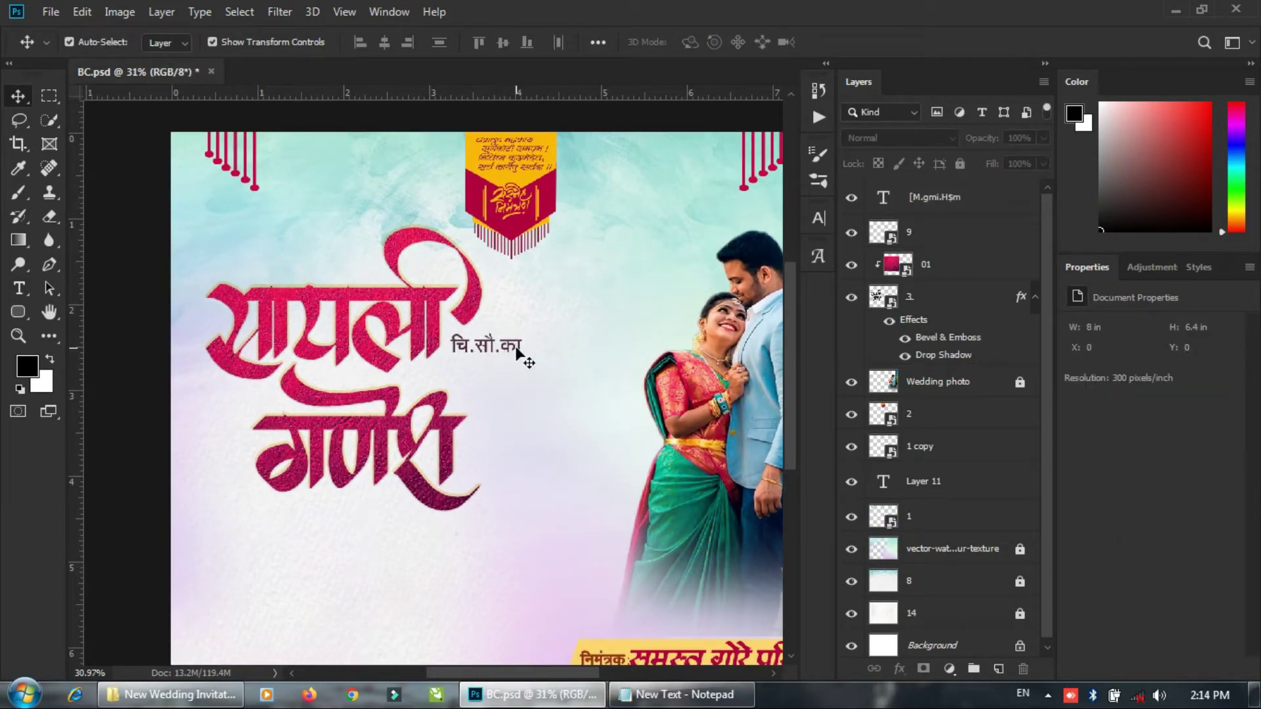
{"action": "left_click_drag", "start_coordinate": [519, 347], "coordinate": [282, 211]}
{"action": "left_click", "coordinate": [497, 548]}
Check the groom's honorific in Notepad and add it as the text layer चि. below the calligraphy in Photoshop.
{"action": "left_click", "coordinate": [683, 694]}
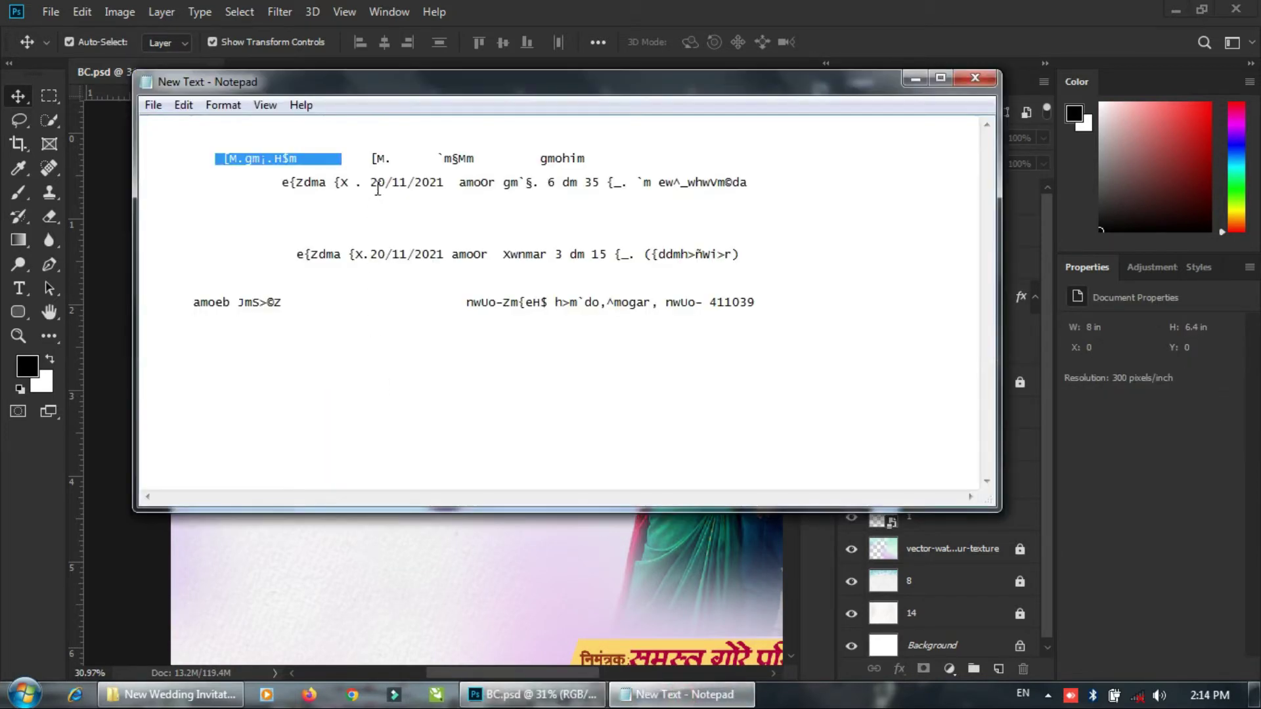
{"action": "left_click", "coordinate": [517, 695]}
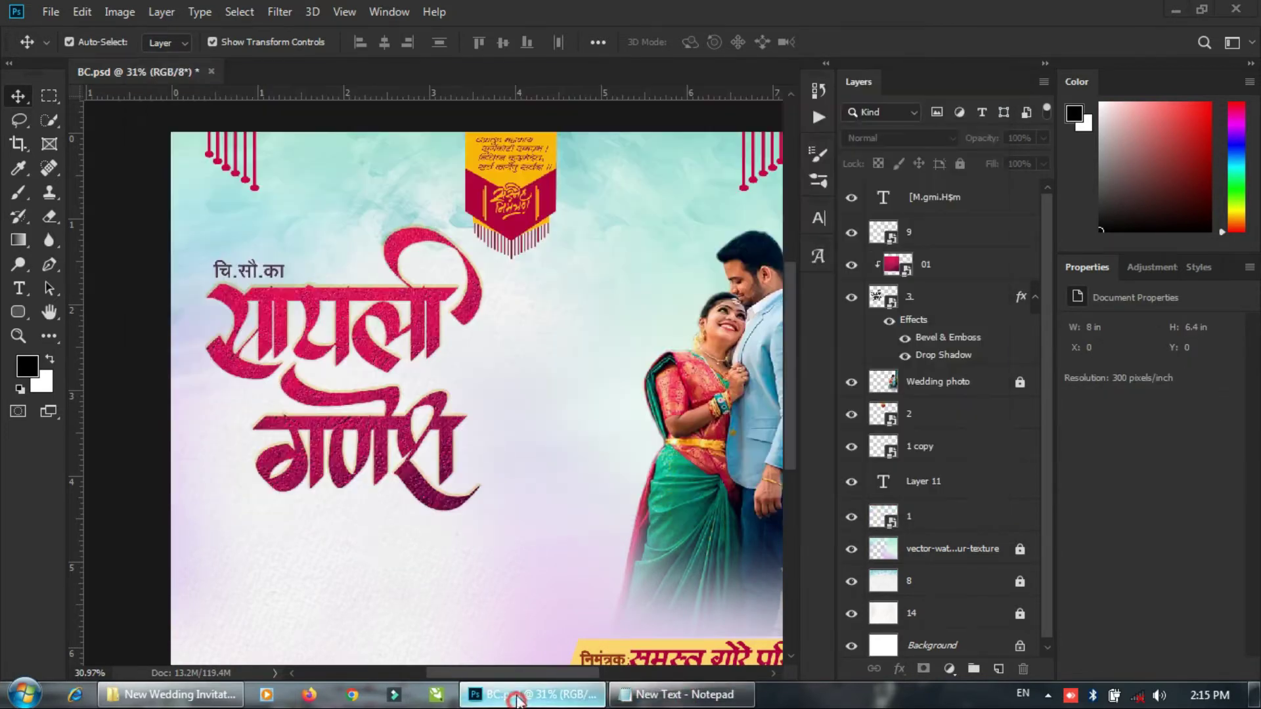
{"action": "key", "text": "t"}
{"action": "left_click", "coordinate": [281, 552]}
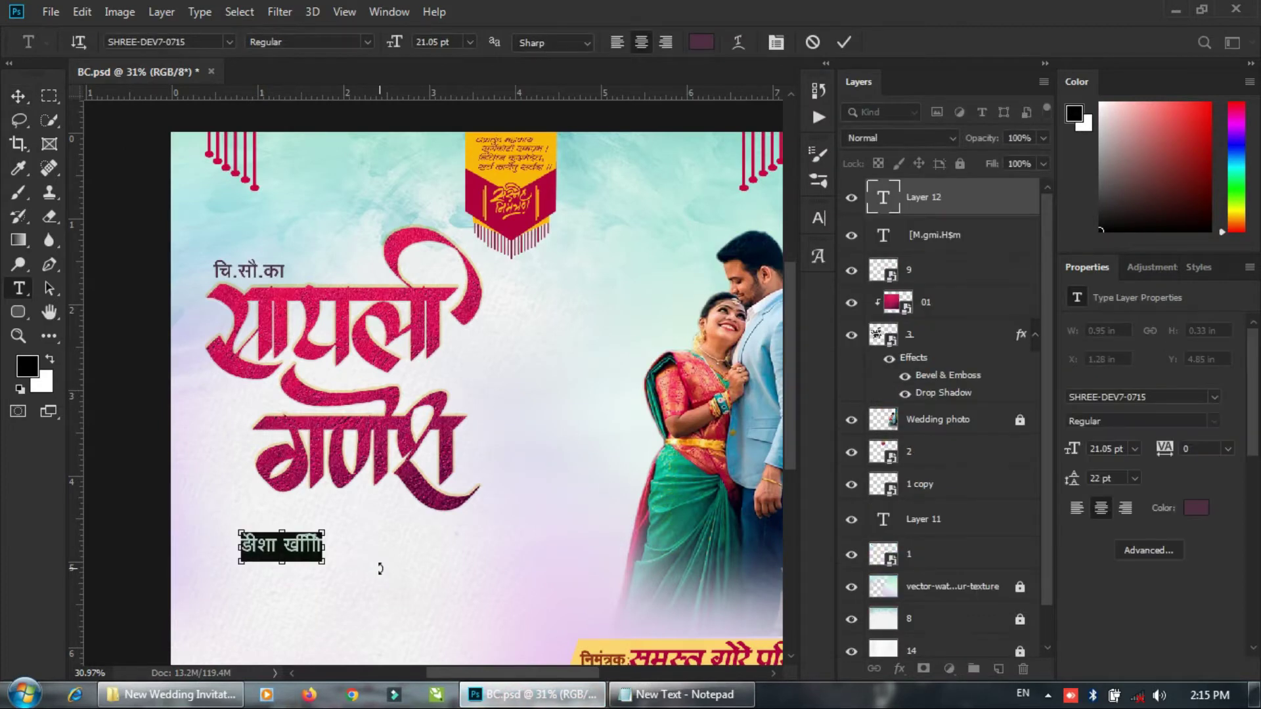
{"action": "type", "text": "[M."}
{"action": "key", "text": "ctrl+Return"}
{"action": "key", "text": "v"}
{"action": "left_click", "coordinate": [332, 548]}
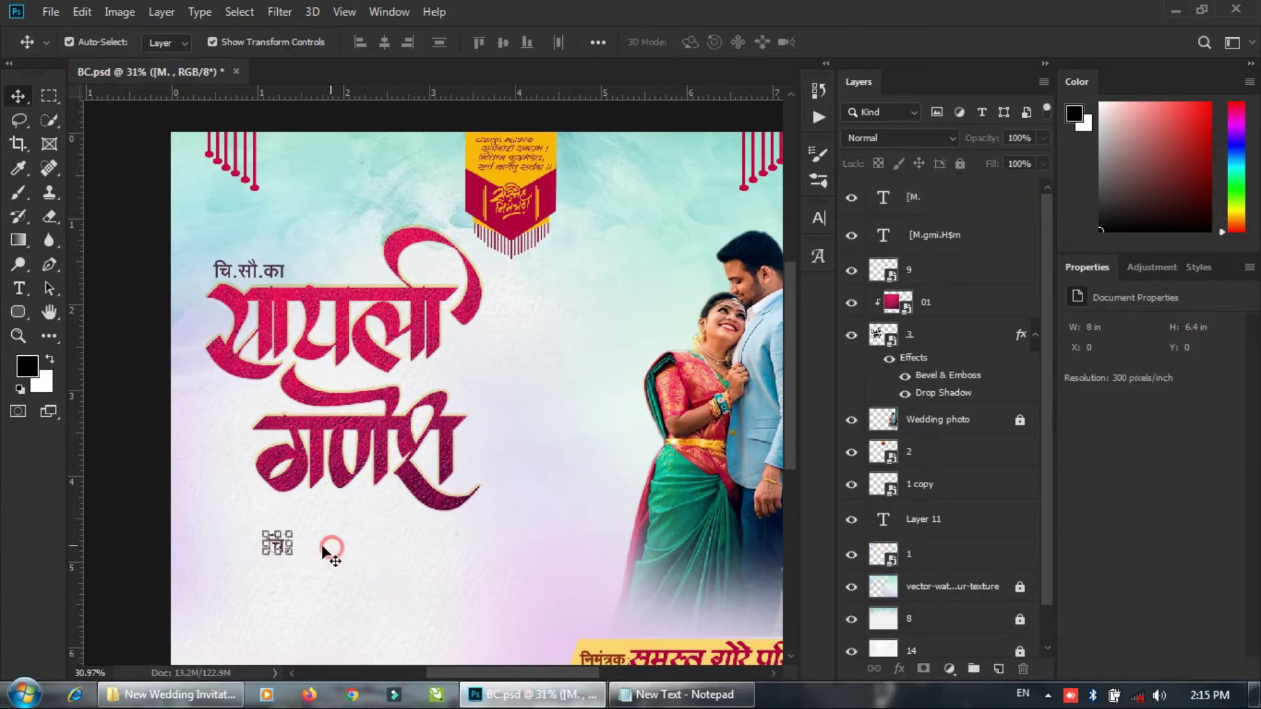
Move the चि. text just above the beginning of the groom's name.
{"action": "left_click_drag", "start_coordinate": [281, 551], "coordinate": [284, 413]}
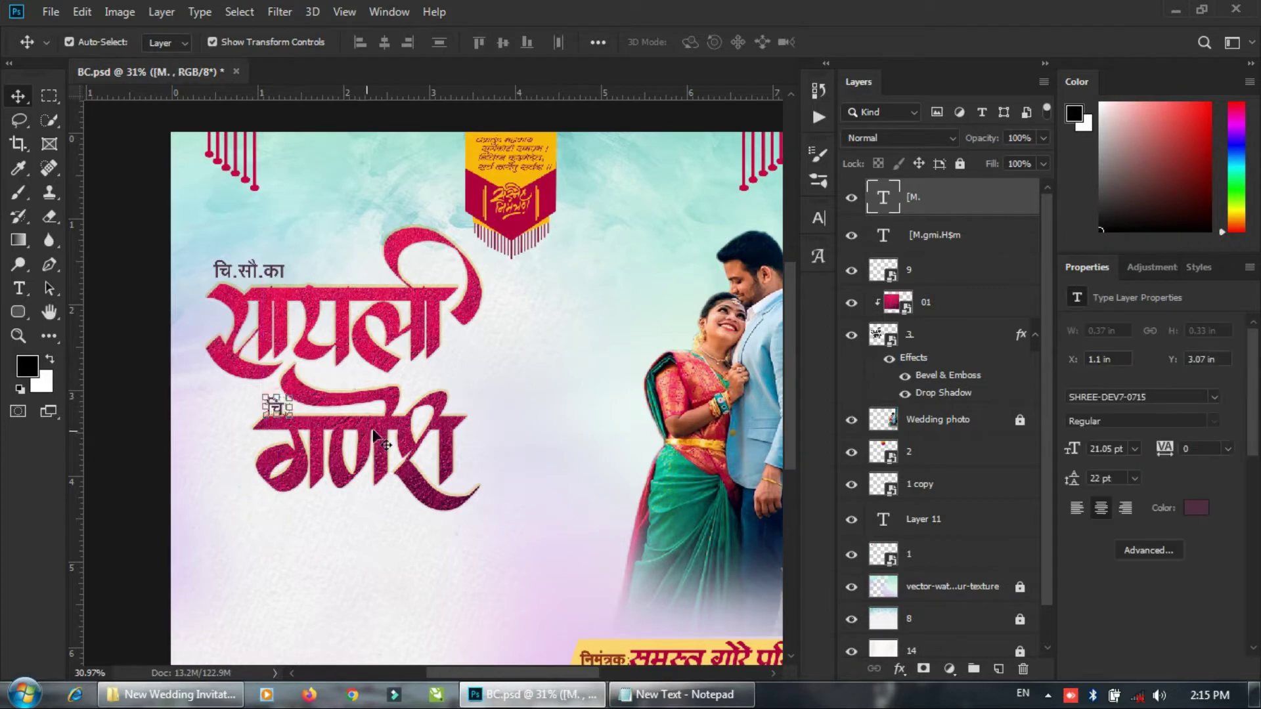
{"action": "left_click", "coordinate": [550, 426]}
{"action": "scroll", "coordinate": [459, 412], "scroll_direction": "down", "scroll_amount": 1}
{"action": "scroll", "coordinate": [414, 415], "scroll_direction": "up", "scroll_amount": 1}
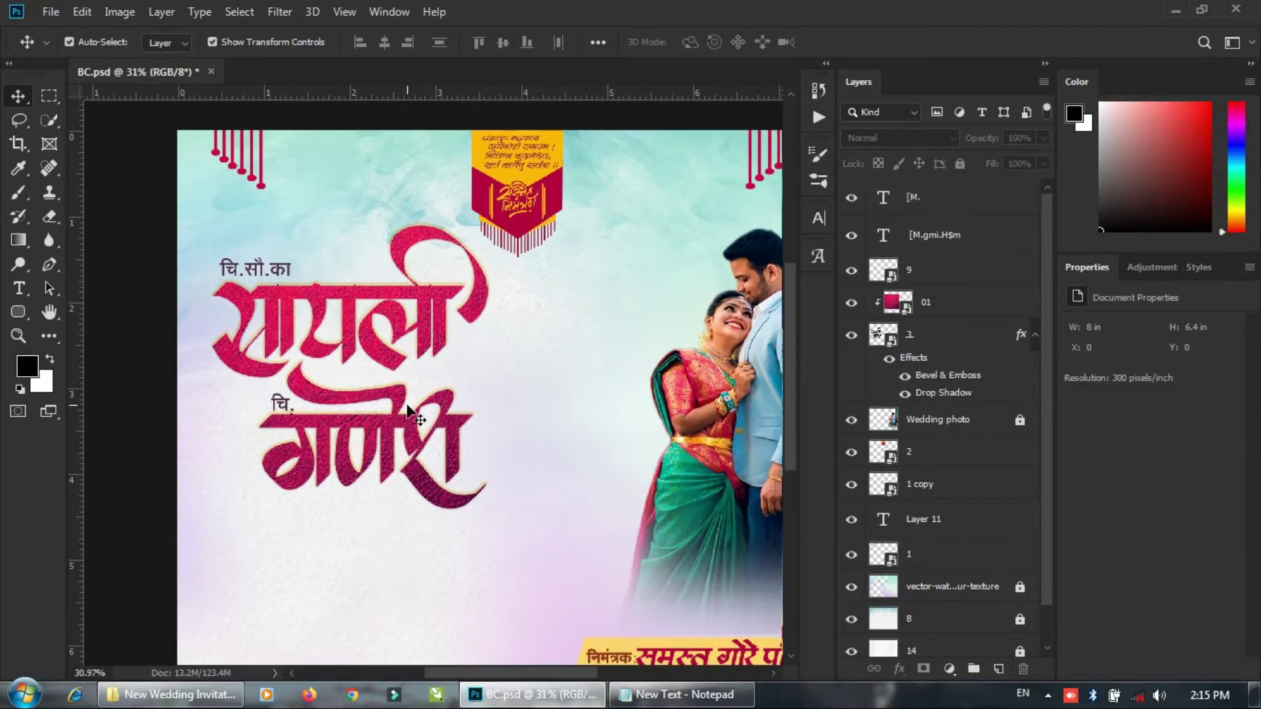
{"action": "scroll", "coordinate": [414, 415], "scroll_direction": "down", "scroll_amount": 1}
{"action": "left_click_drag", "start_coordinate": [431, 428], "coordinate": [375, 428]}
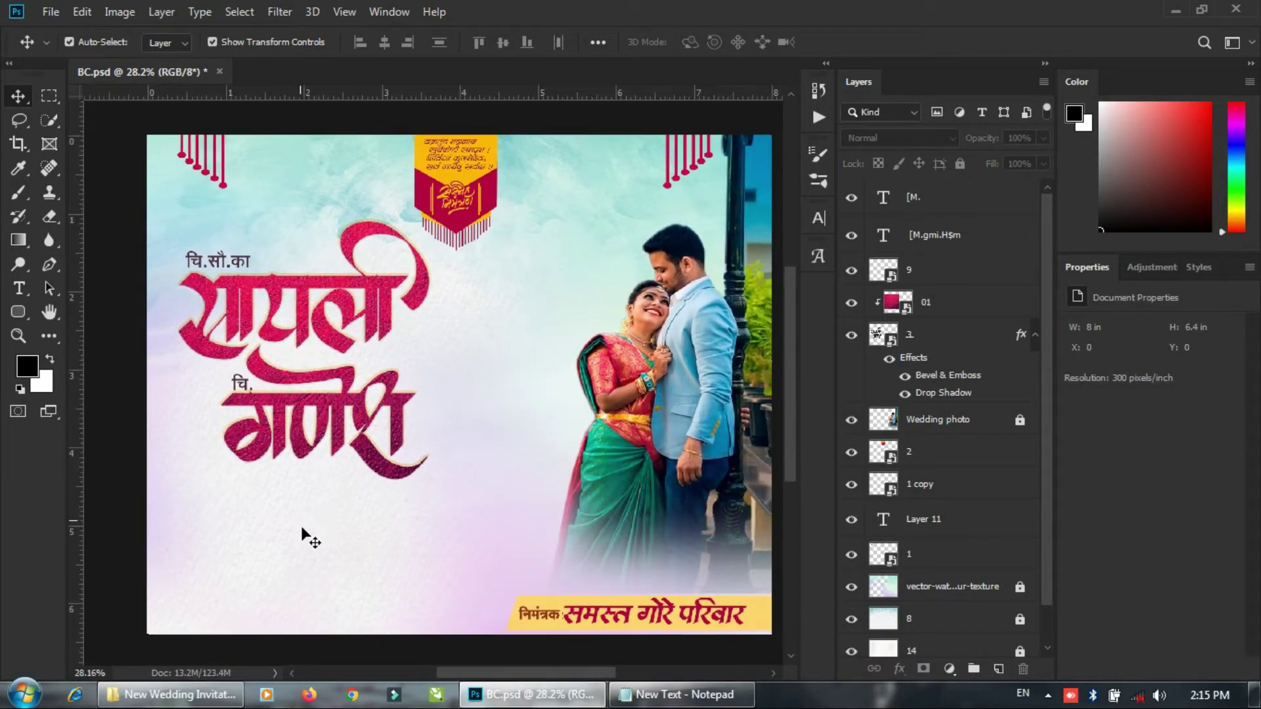
Copy the word यांचा from the New Text Notepad file and add it as a text layer below the groom's name.
{"action": "left_click", "coordinate": [171, 694]}
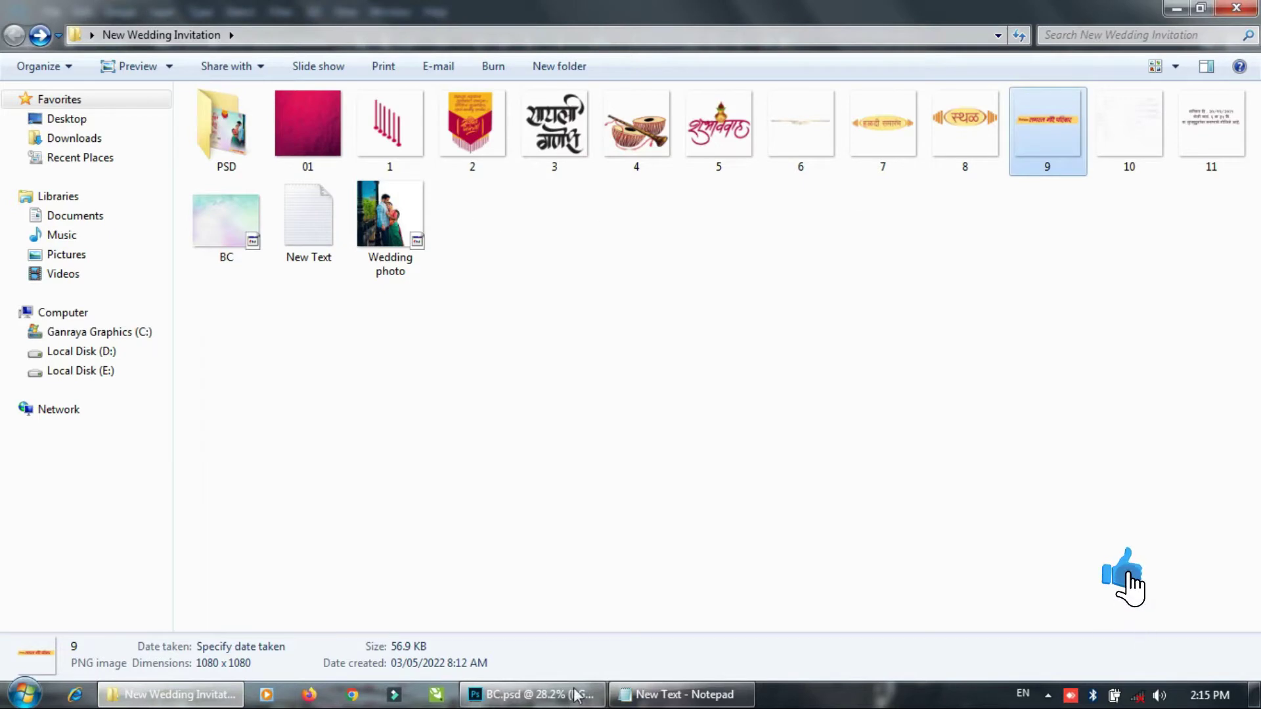
{"action": "left_click", "coordinate": [683, 694]}
{"action": "left_click", "coordinate": [518, 160]}
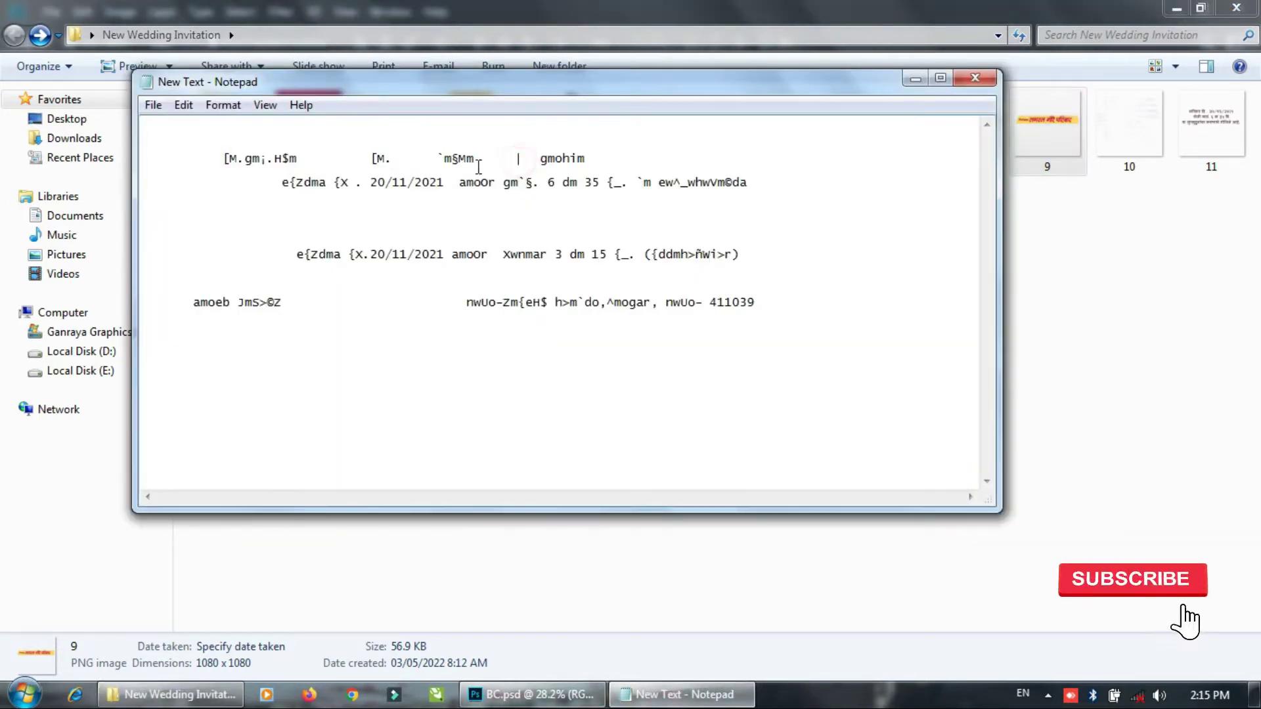
{"action": "left_click_drag", "start_coordinate": [477, 160], "coordinate": [445, 159]}
{"action": "left_click", "coordinate": [497, 159]}
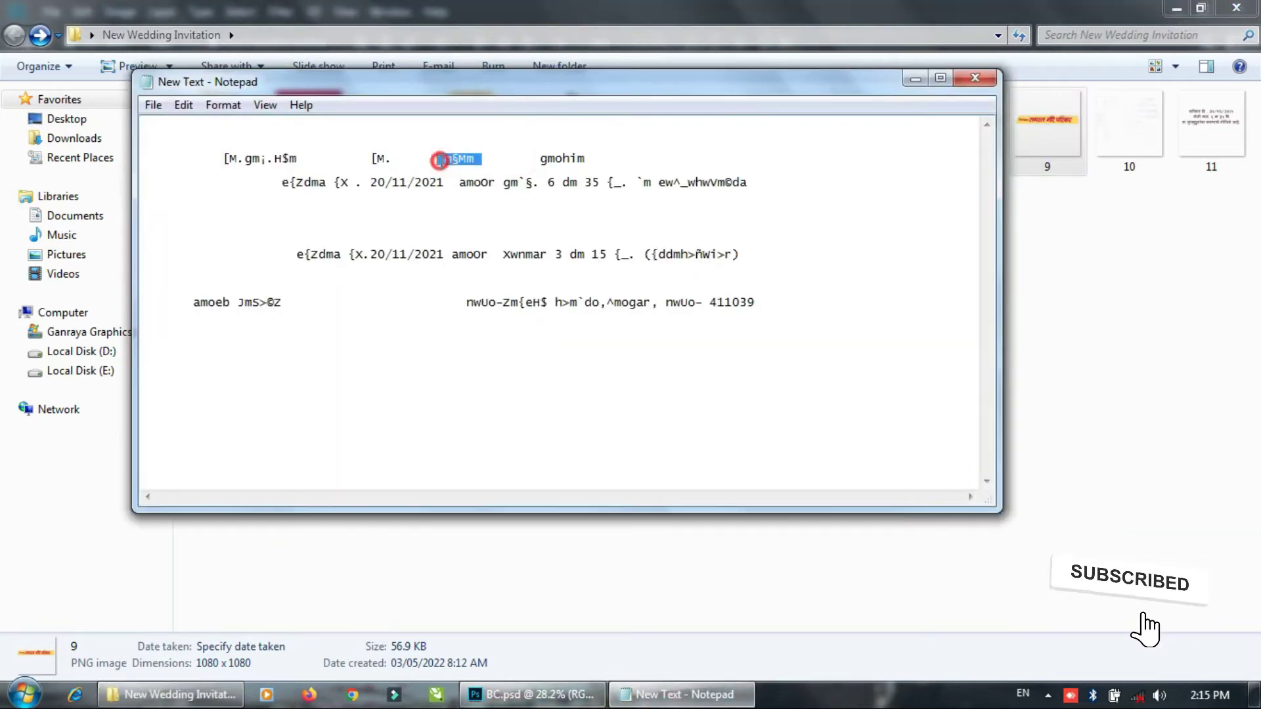
{"action": "key", "text": "alt+Tab"}
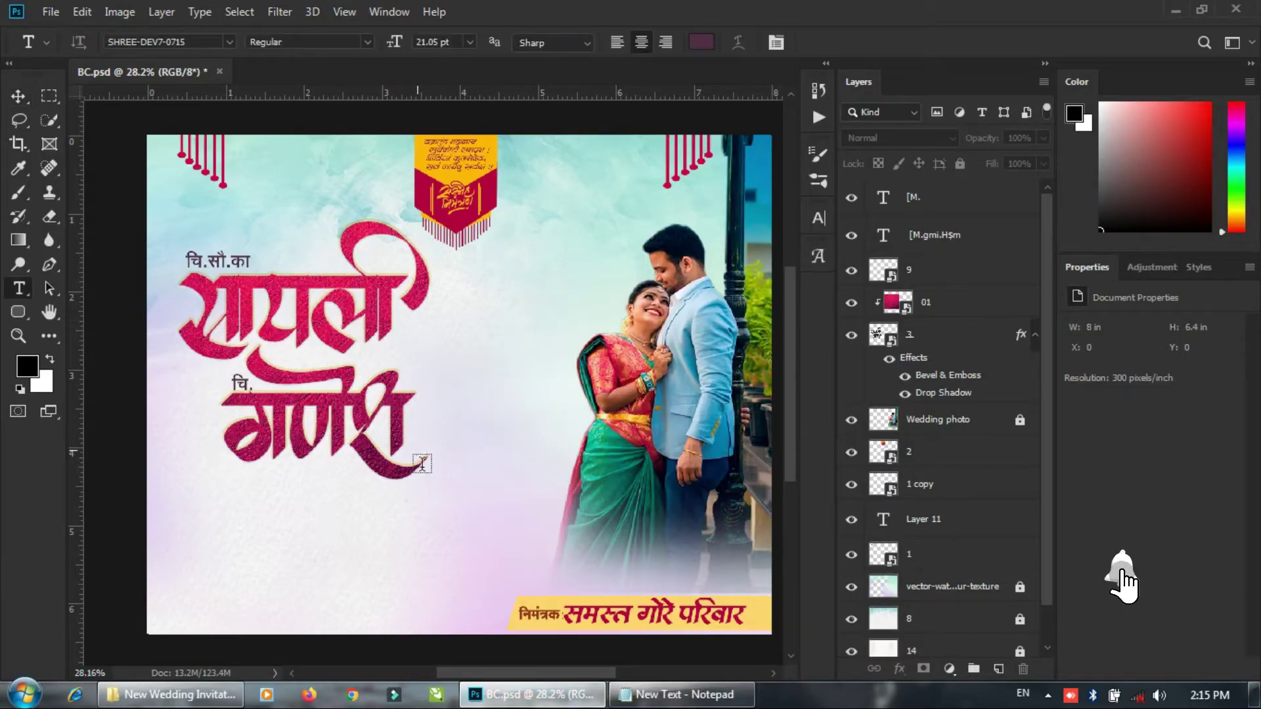
{"action": "left_click", "coordinate": [236, 514]}
{"action": "key", "text": "ctrl+v"}
{"action": "key", "text": "ctrl+Return"}
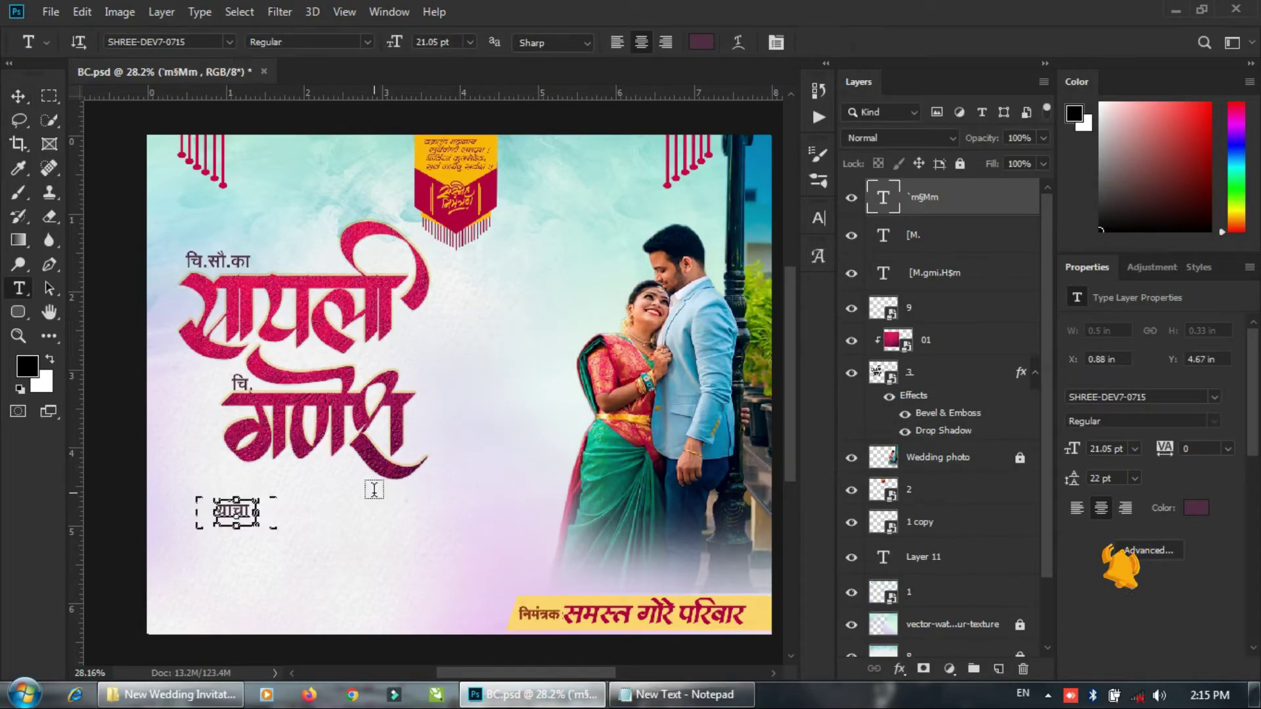
Move the यांचा text up so it sits just under the beginning of the groom's name.
{"action": "left_click", "coordinate": [324, 529]}
{"action": "left_click_drag", "start_coordinate": [240, 514], "coordinate": [260, 494]}
{"action": "left_click_drag", "start_coordinate": [271, 481], "coordinate": [275, 479]}
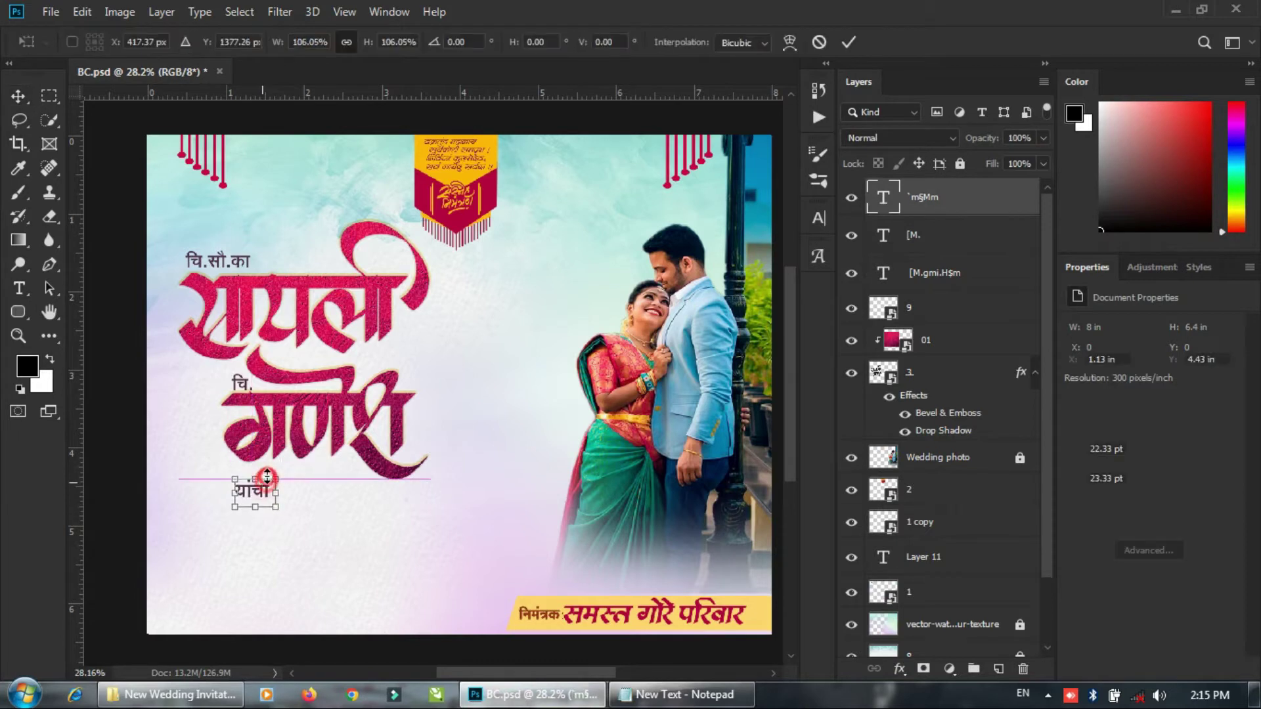
{"action": "key", "text": "Return"}
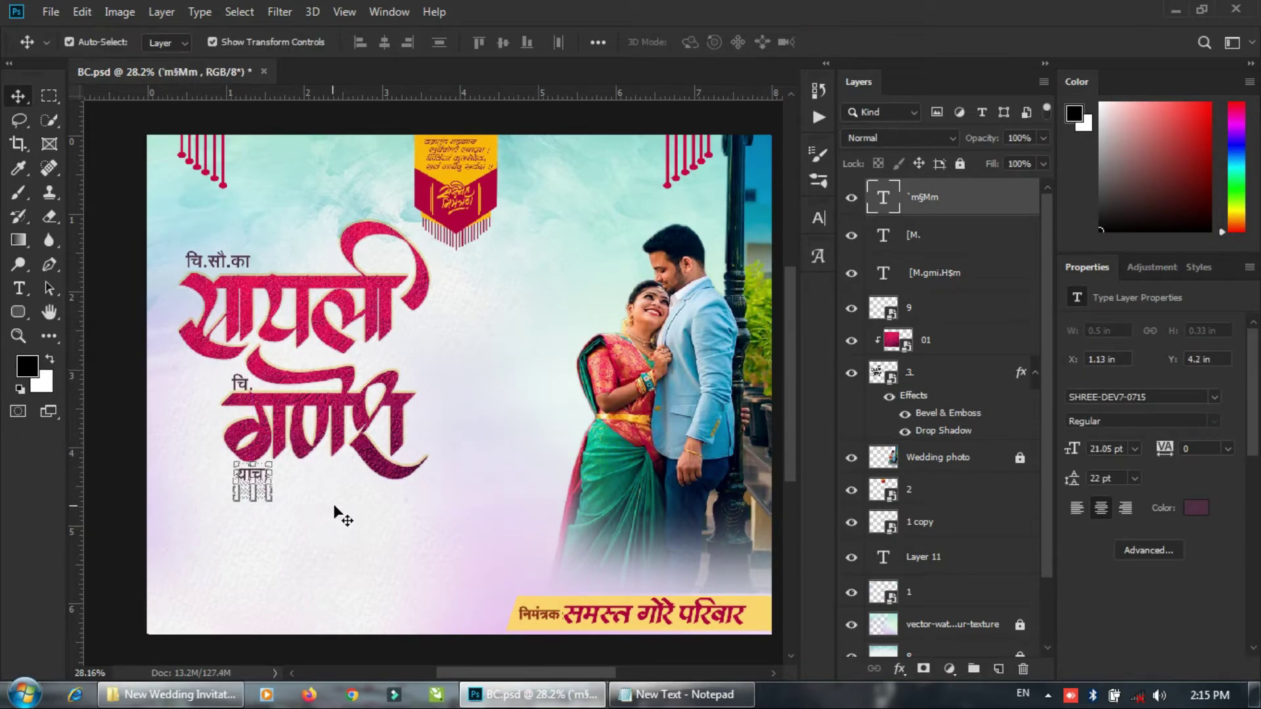
{"action": "left_click", "coordinate": [334, 505]}
{"action": "left_click", "coordinate": [248, 474]}
{"action": "key", "text": "Down"}
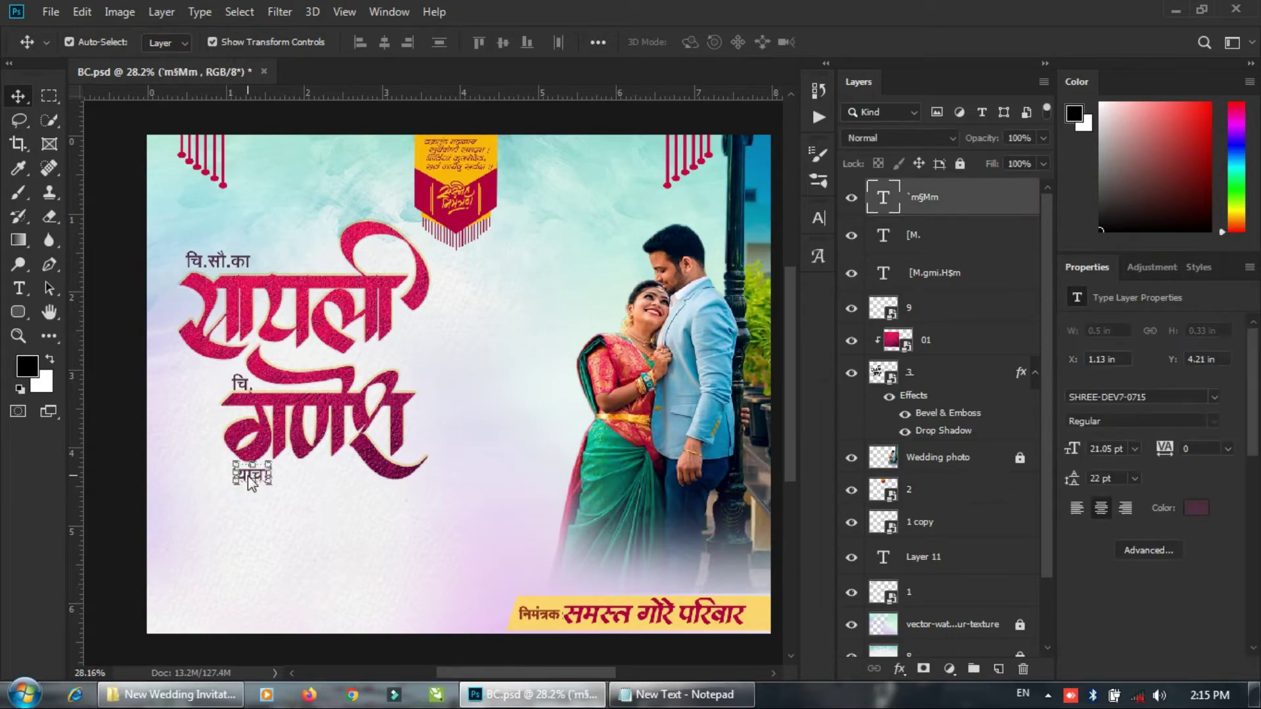
{"action": "left_click", "coordinate": [354, 523]}
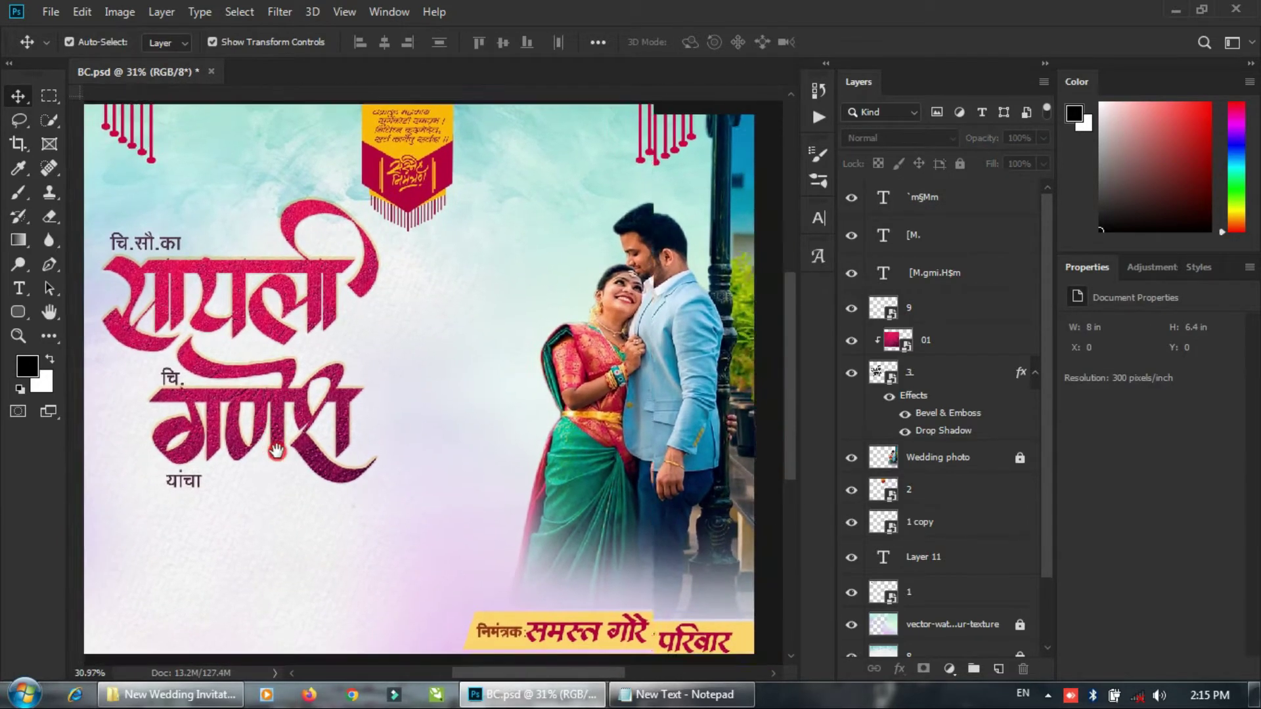
Place the शुभविवाह artwork 5.png from the New Wedding Invitation folder and scale it to about 1.66 in wide below यांचा.
{"action": "left_click", "coordinate": [182, 694]}
{"action": "left_click_drag", "start_coordinate": [736, 131], "coordinate": [344, 416]}
{"action": "left_click", "coordinate": [603, 252]}
{"action": "left_click_drag", "start_coordinate": [604, 195], "coordinate": [394, 434]}
{"action": "scroll", "coordinate": [332, 487], "scroll_direction": "up", "scroll_amount": 1}
{"action": "left_click_drag", "start_coordinate": [408, 485], "coordinate": [371, 449]}
{"action": "key", "text": "Return"}
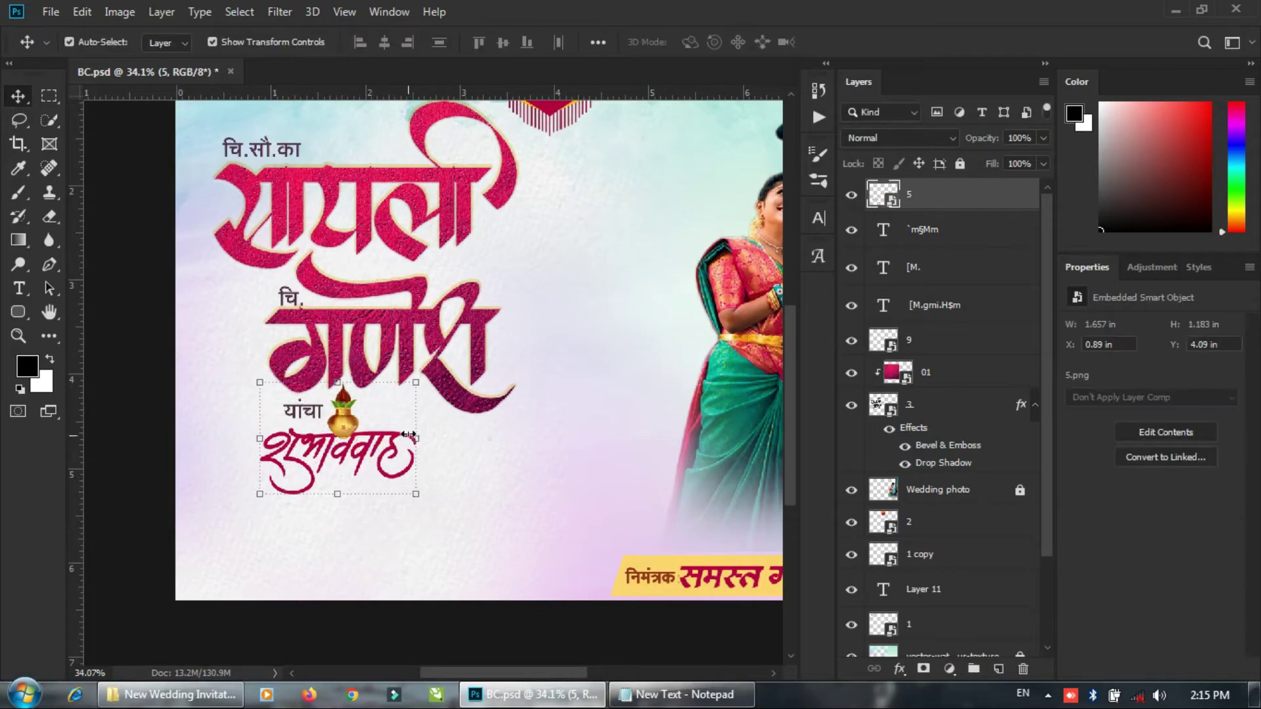
Nudge the शुभविवाह artwork slightly to the right beneath the groom's name.
{"action": "key", "text": "Right"}
{"action": "key", "text": "Right"}
{"action": "key", "text": "Right"}
{"action": "key", "text": "Right"}
{"action": "key", "text": "Right"}
{"action": "key", "text": "Right"}
{"action": "key", "text": "Right"}
{"action": "key", "text": "Right"}
{"action": "key", "text": "Right"}
{"action": "key", "text": "Right"}
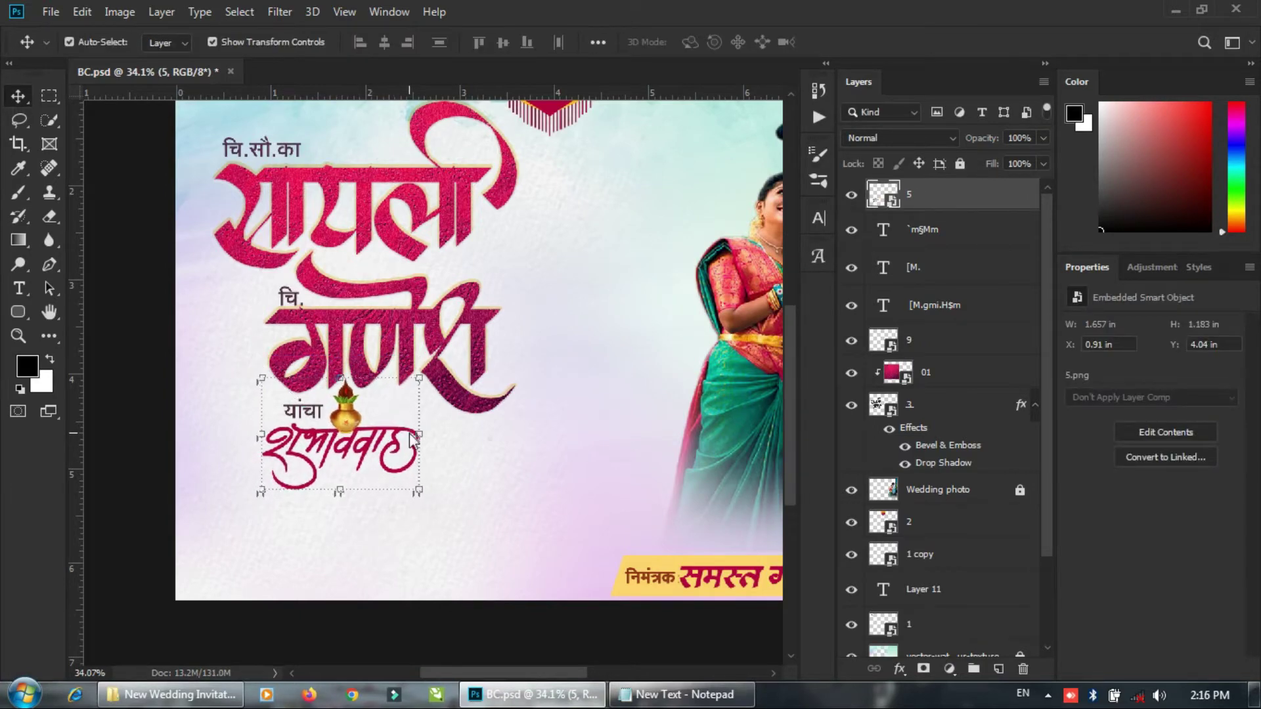
{"action": "left_click", "coordinate": [672, 405]}
{"action": "scroll", "coordinate": [381, 414], "scroll_direction": "down", "scroll_amount": 3}
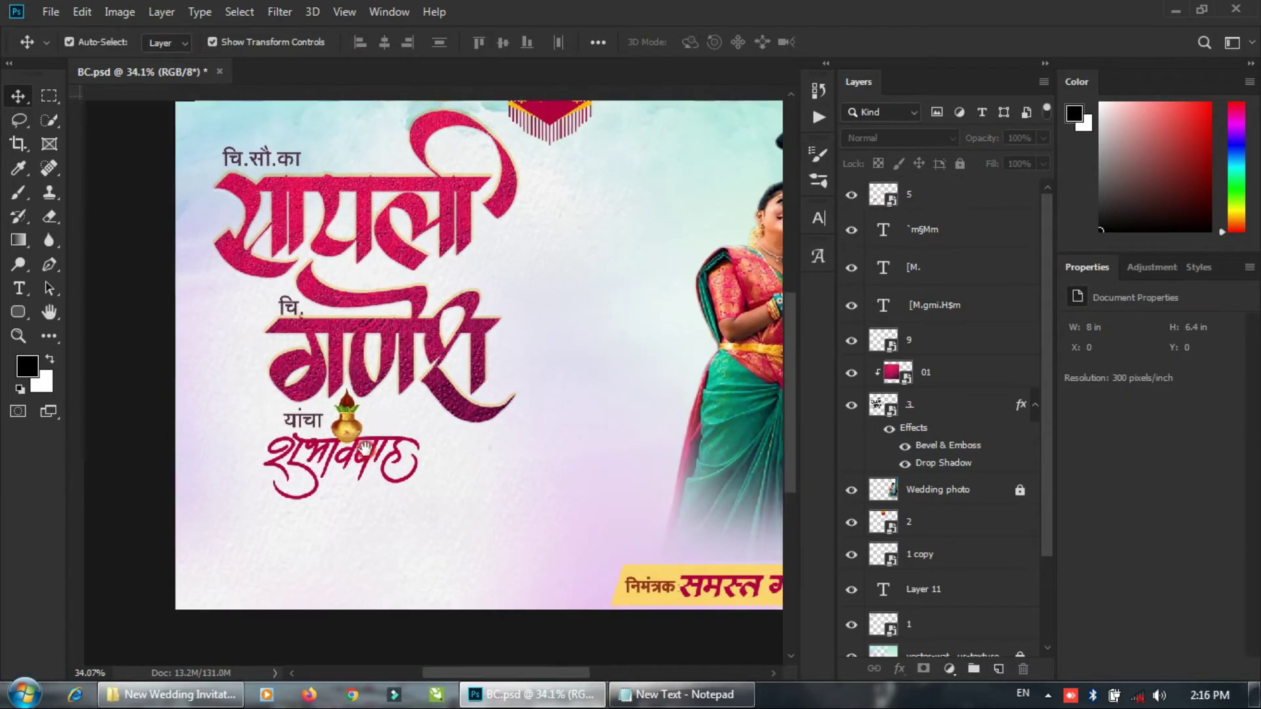
Nudge the शुभविवाह artwork and the यांचा text slightly upward, closer to the groom's name.
{"action": "scroll", "coordinate": [353, 416], "scroll_direction": "up", "scroll_amount": 3}
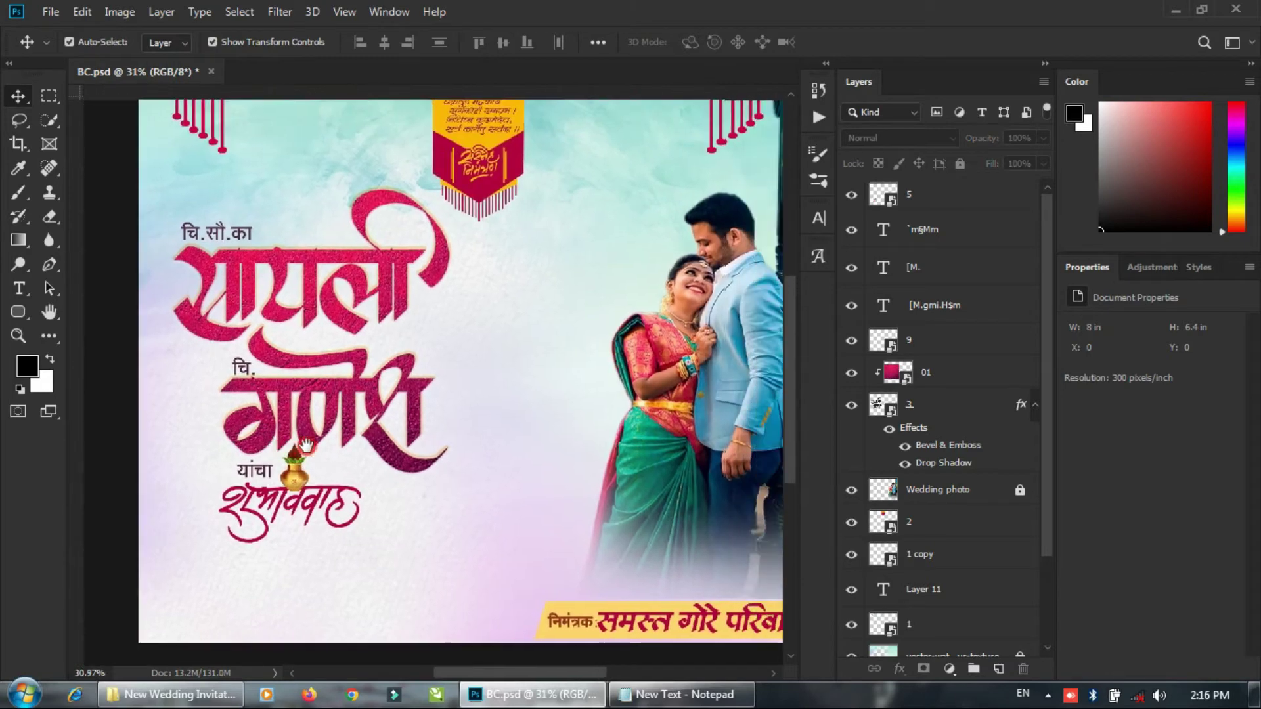
{"action": "left_click", "coordinate": [309, 479]}
{"action": "key", "text": "shift+Up"}
{"action": "key", "text": "shift+Up"}
{"action": "key", "text": "shift+Up"}
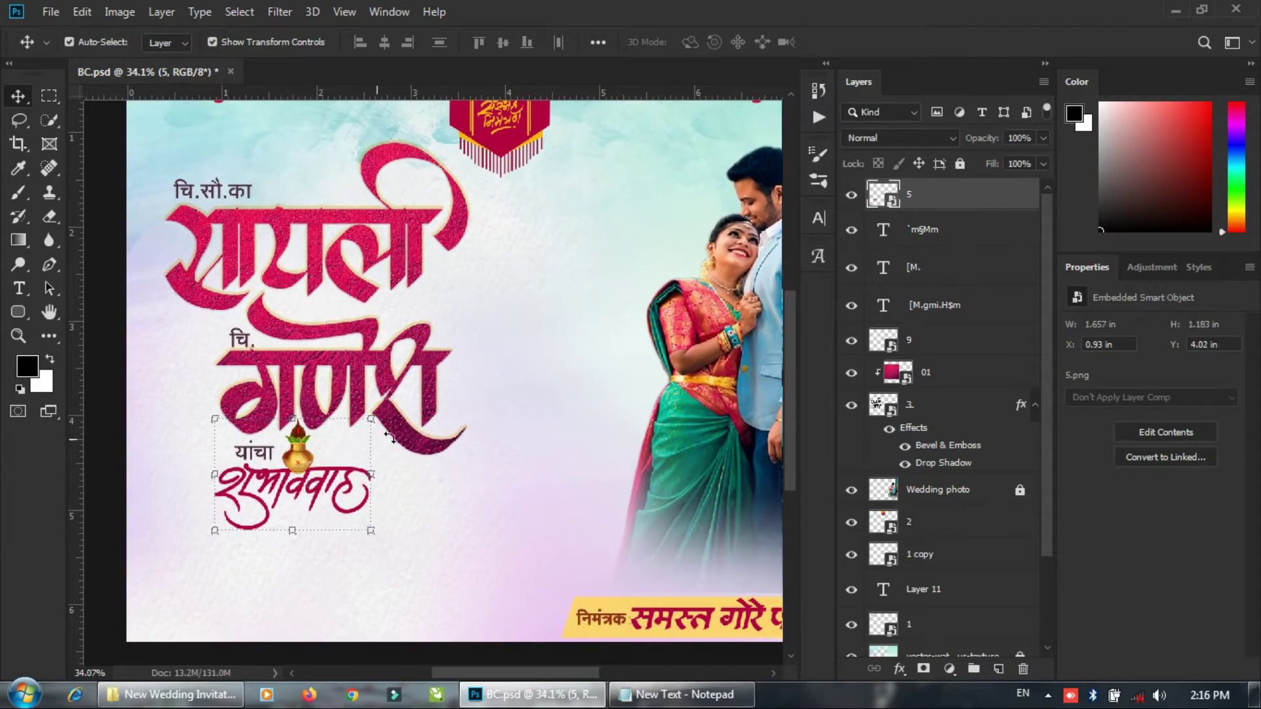
{"action": "left_click", "coordinate": [434, 464]}
{"action": "left_click", "coordinate": [260, 448]}
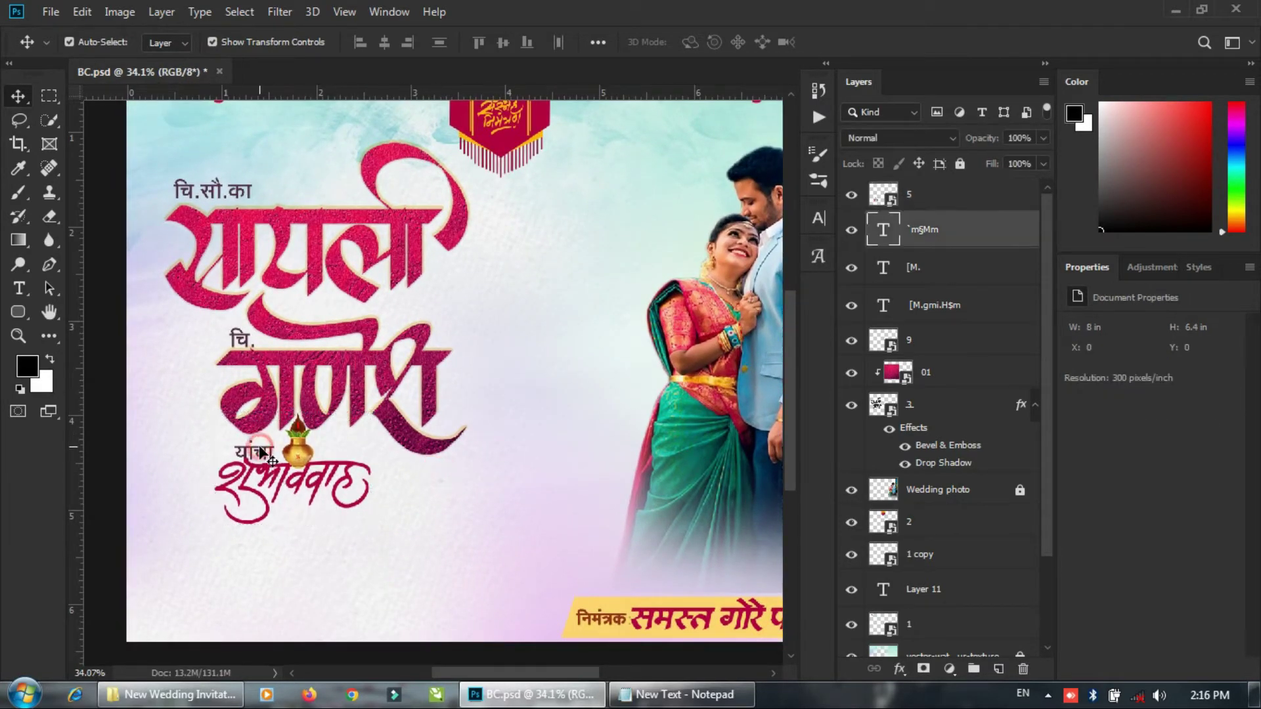
{"action": "key", "text": "shift+Up"}
{"action": "left_click", "coordinate": [433, 463]}
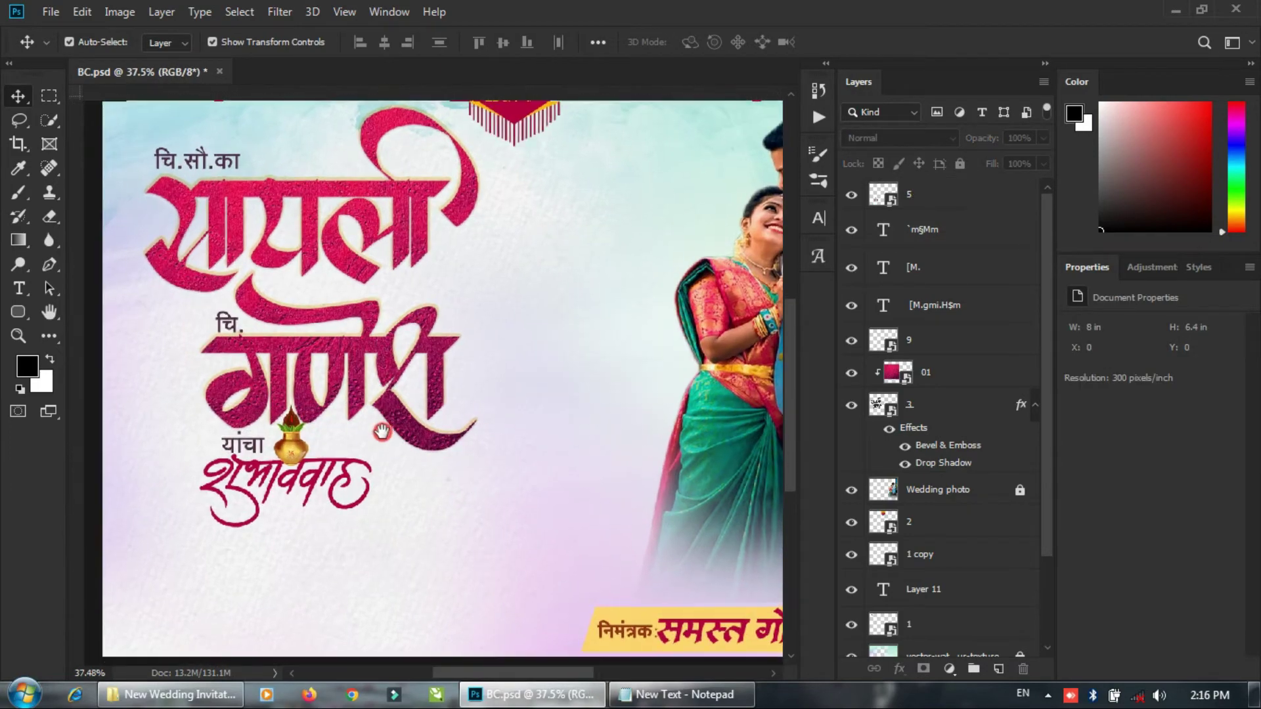
Place the wedding date text image 11.png, scale it to about 1.62 in wide and position it below शुभविवाह.
{"action": "left_click", "coordinate": [171, 694]}
{"action": "left_click_drag", "start_coordinate": [1211, 125], "coordinate": [569, 363]}
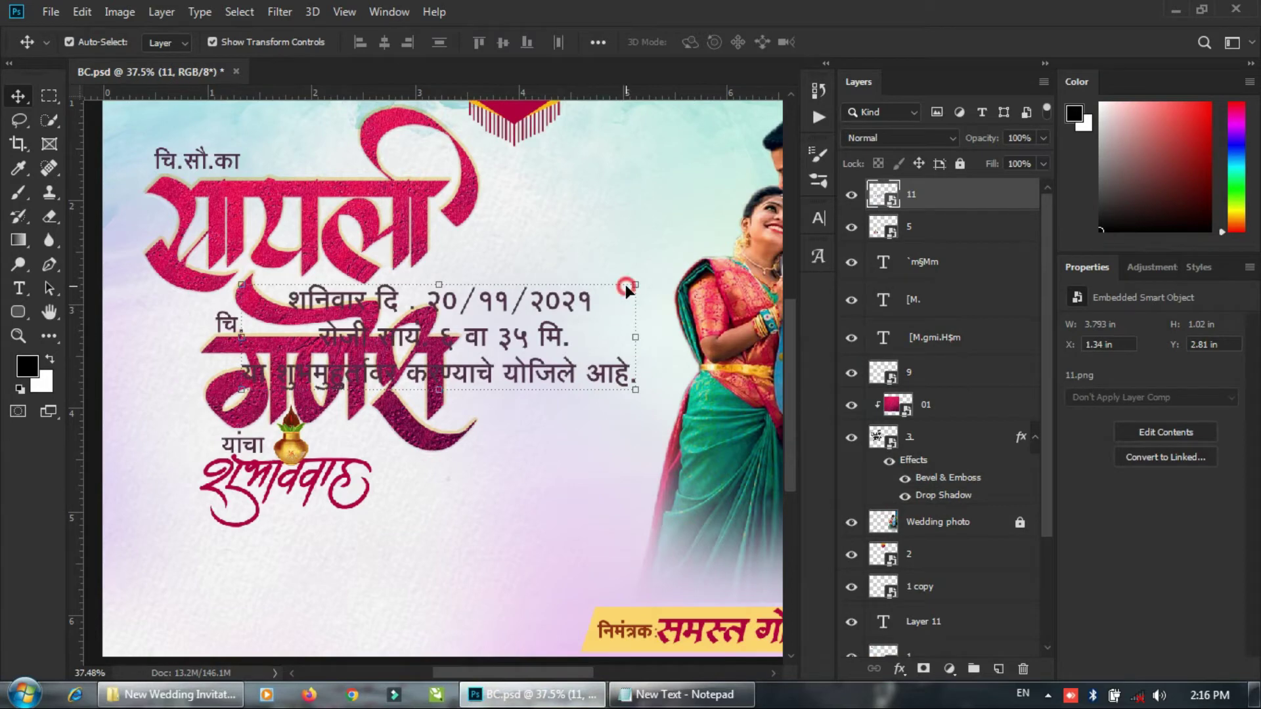
{"action": "left_click", "coordinate": [625, 285]}
{"action": "left_click", "coordinate": [569, 310]}
{"action": "left_click", "coordinate": [568, 375]}
{"action": "left_click_drag", "start_coordinate": [666, 155], "coordinate": [412, 411]}
{"action": "left_click_drag", "start_coordinate": [389, 465], "coordinate": [394, 535]}
{"action": "key", "text": "Return"}
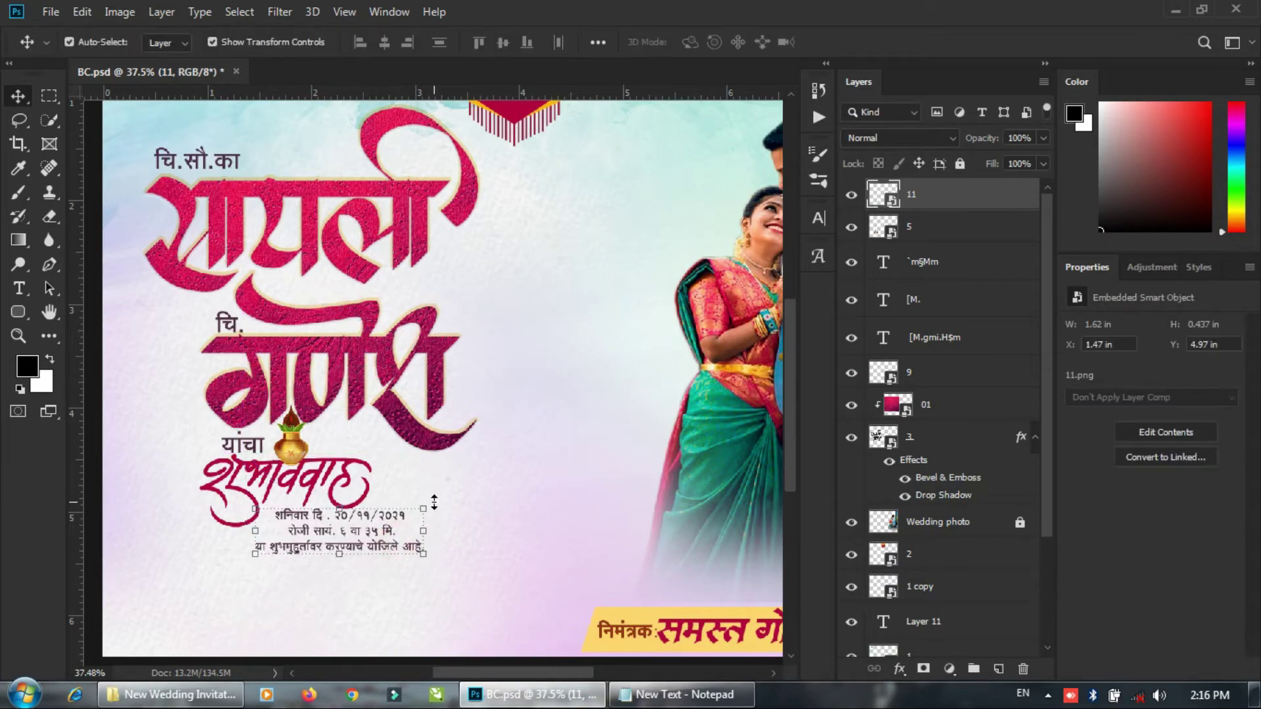
Nudge the wedding date text image left to about X 1.35 in.
{"action": "key", "text": "Left"}
{"action": "key", "text": "Left"}
{"action": "key", "text": "Left"}
{"action": "key", "text": "Left"}
{"action": "key", "text": "Left"}
{"action": "key", "text": "Left"}
{"action": "key", "text": "Left"}
{"action": "key", "text": "Left"}
{"action": "key", "text": "Left"}
{"action": "key", "text": "Left"}
{"action": "key", "text": "Left"}
{"action": "key", "text": "Left"}
{"action": "key", "text": "Left"}
{"action": "key", "text": "Left"}
{"action": "key", "text": "Left"}
{"action": "key", "text": "Left"}
{"action": "key", "text": "Left"}
{"action": "key", "text": "Left"}
{"action": "key", "text": "Left"}
{"action": "key", "text": "Left"}
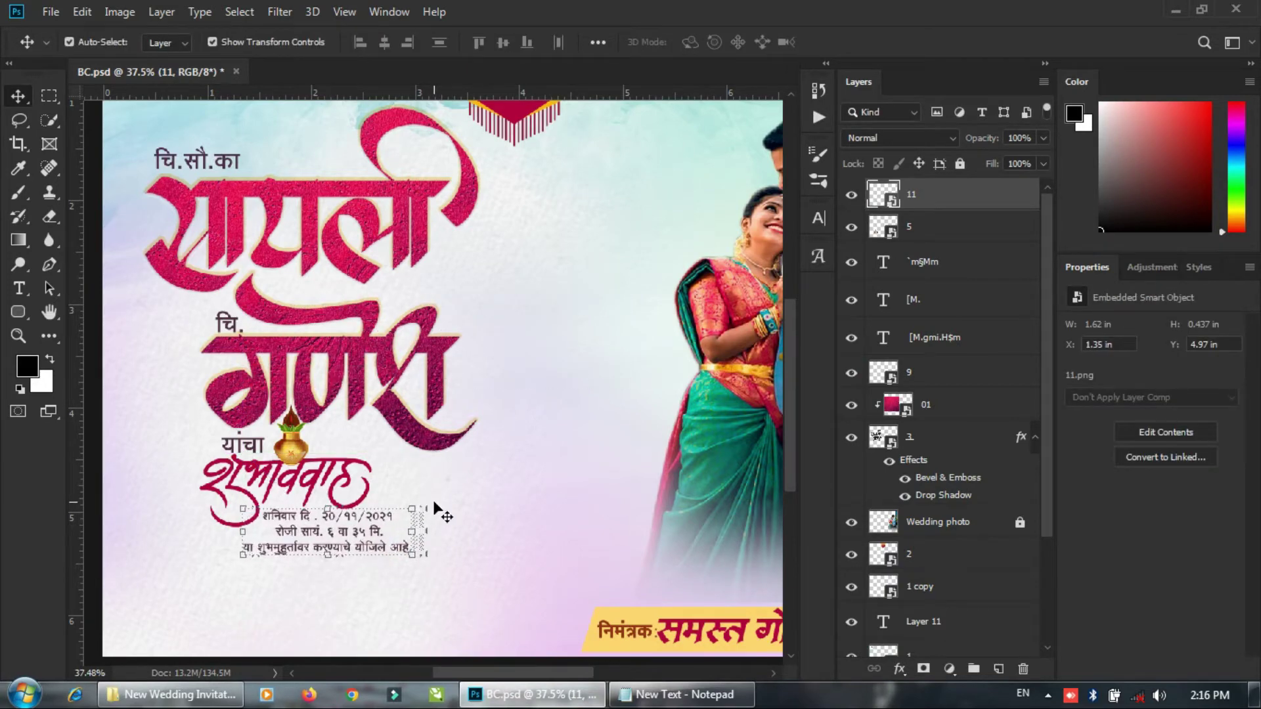
{"action": "left_click", "coordinate": [436, 487]}
{"action": "scroll", "coordinate": [373, 493], "scroll_direction": "up", "scroll_amount": 1}
{"action": "left_click_drag", "start_coordinate": [354, 539], "coordinate": [408, 446]}
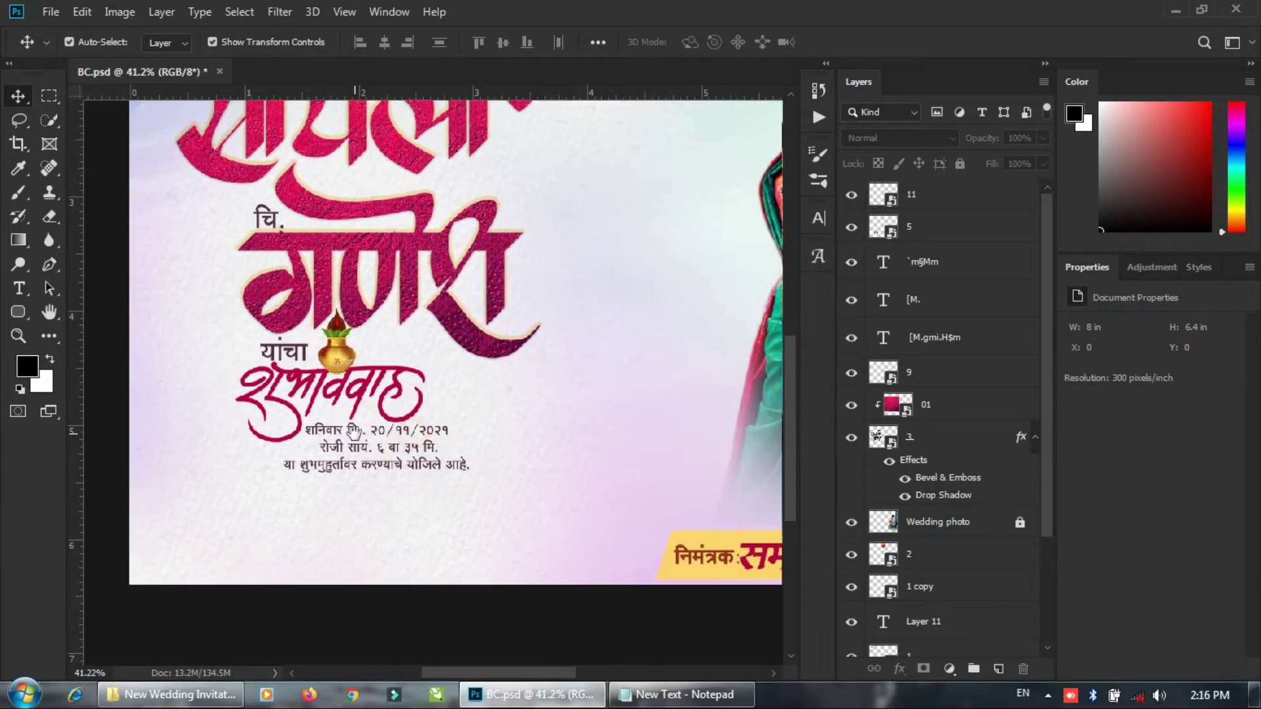
Place the drums-and-shehnai artwork 4.png from the image folder and scale it down near the wedding date text.
{"action": "scroll", "coordinate": [354, 432], "scroll_direction": "up", "scroll_amount": 1}
{"action": "left_click", "coordinate": [174, 695]}
{"action": "left_click_drag", "start_coordinate": [629, 141], "coordinate": [452, 510]}
{"action": "scroll", "coordinate": [614, 288], "scroll_direction": "down", "scroll_amount": 2}
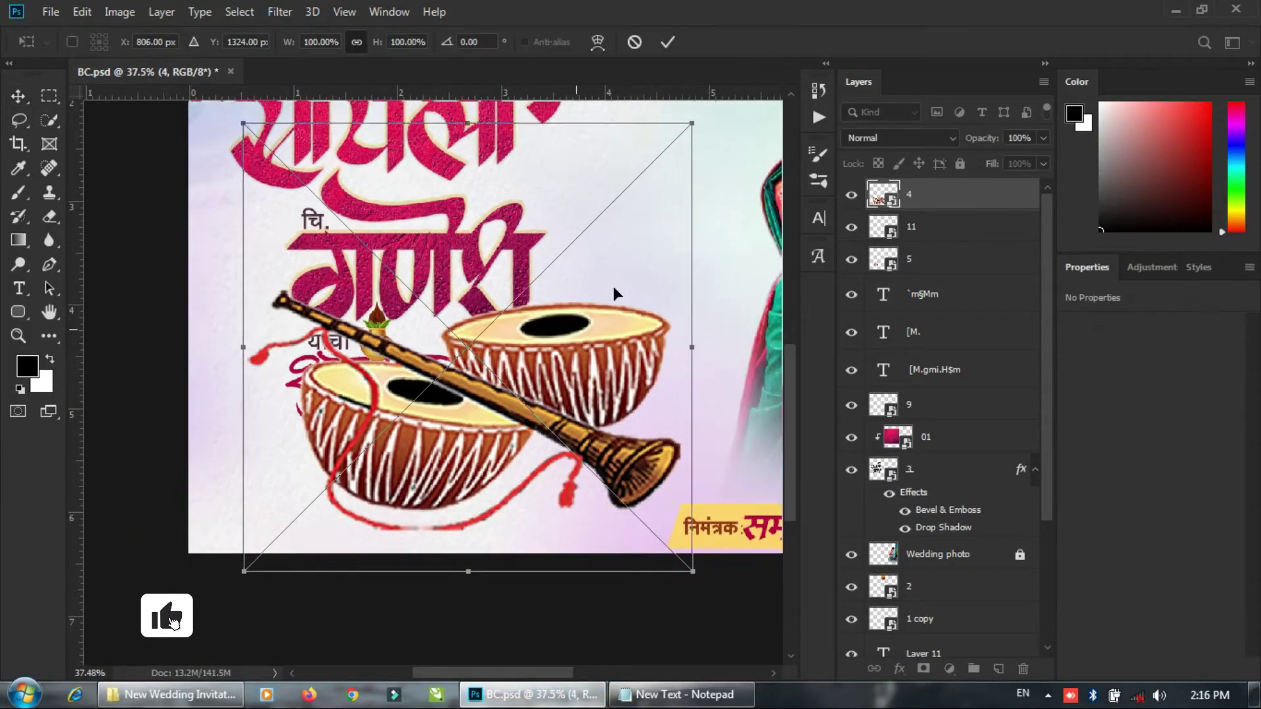
{"action": "left_click_drag", "start_coordinate": [691, 346], "coordinate": [609, 430]}
{"action": "scroll", "coordinate": [298, 369], "scroll_direction": "up", "scroll_amount": 2}
{"action": "key", "text": "Return"}
Duplicate the drums artwork and arrange the two copies on either side of the wedding date text.
{"action": "left_click", "coordinate": [684, 439]}
{"action": "scroll", "coordinate": [486, 412], "scroll_direction": "down", "scroll_amount": 1}
{"action": "left_click_drag", "start_coordinate": [472, 430], "coordinate": [398, 496]}
{"action": "scroll", "coordinate": [444, 493], "scroll_direction": "up", "scroll_amount": 2}
{"action": "scroll", "coordinate": [223, 529], "scroll_direction": "up", "scroll_amount": 3}
{"action": "scroll", "coordinate": [306, 462], "scroll_direction": "down", "scroll_amount": 3}
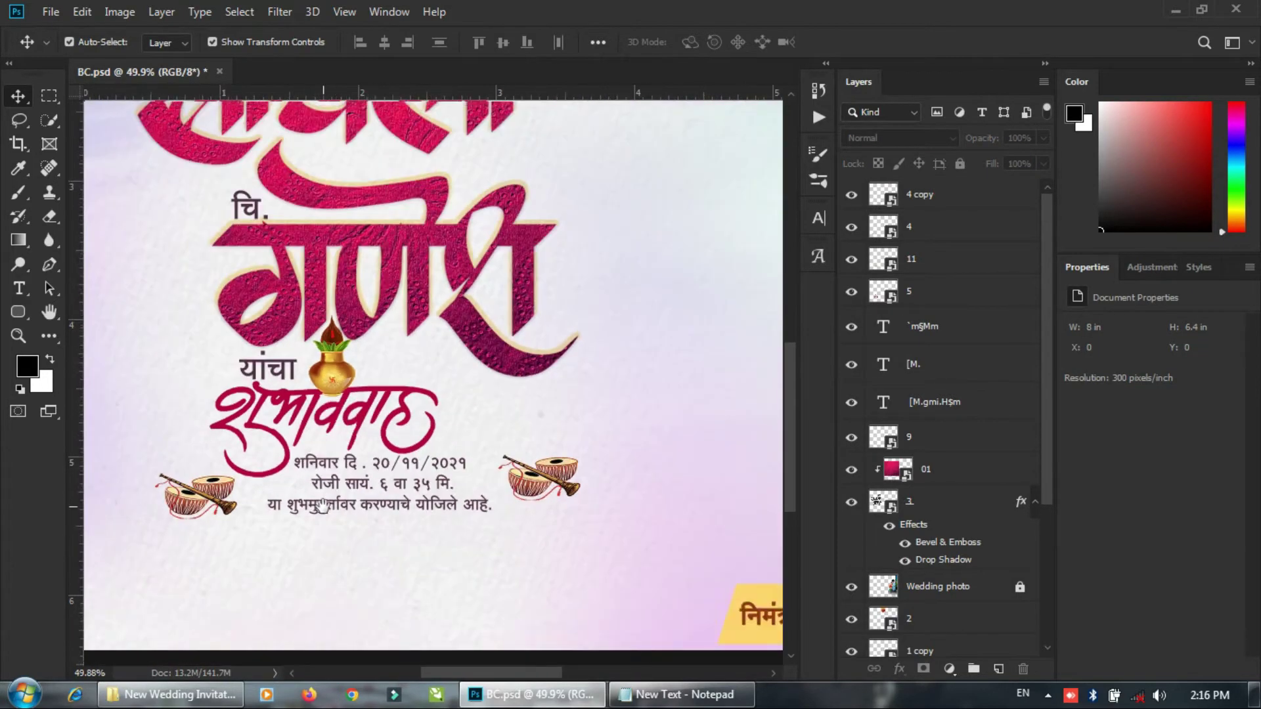
{"action": "scroll", "coordinate": [321, 506], "scroll_direction": "up", "scroll_amount": 3}
Place the हळदी समारंभ badge 7.png, scale it to about 27% and position it in the card's lower-left area.
{"action": "left_click", "coordinate": [172, 695]}
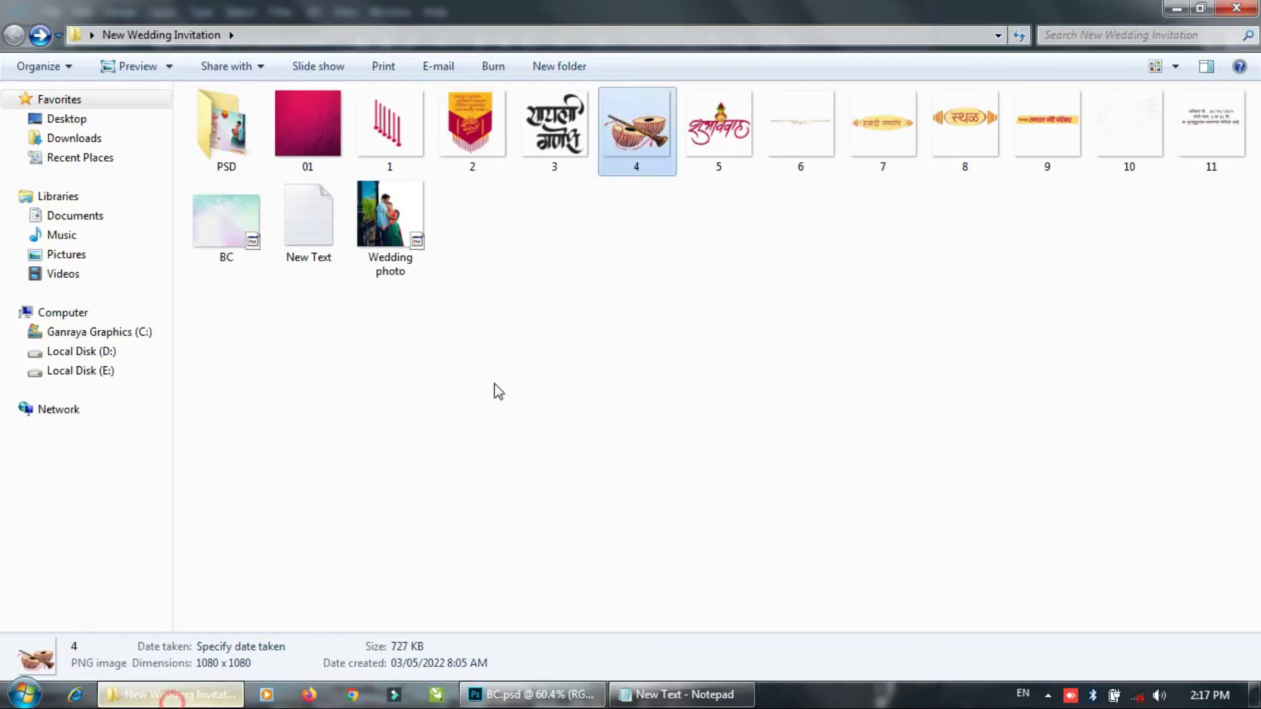
{"action": "left_click_drag", "start_coordinate": [881, 130], "coordinate": [374, 403]}
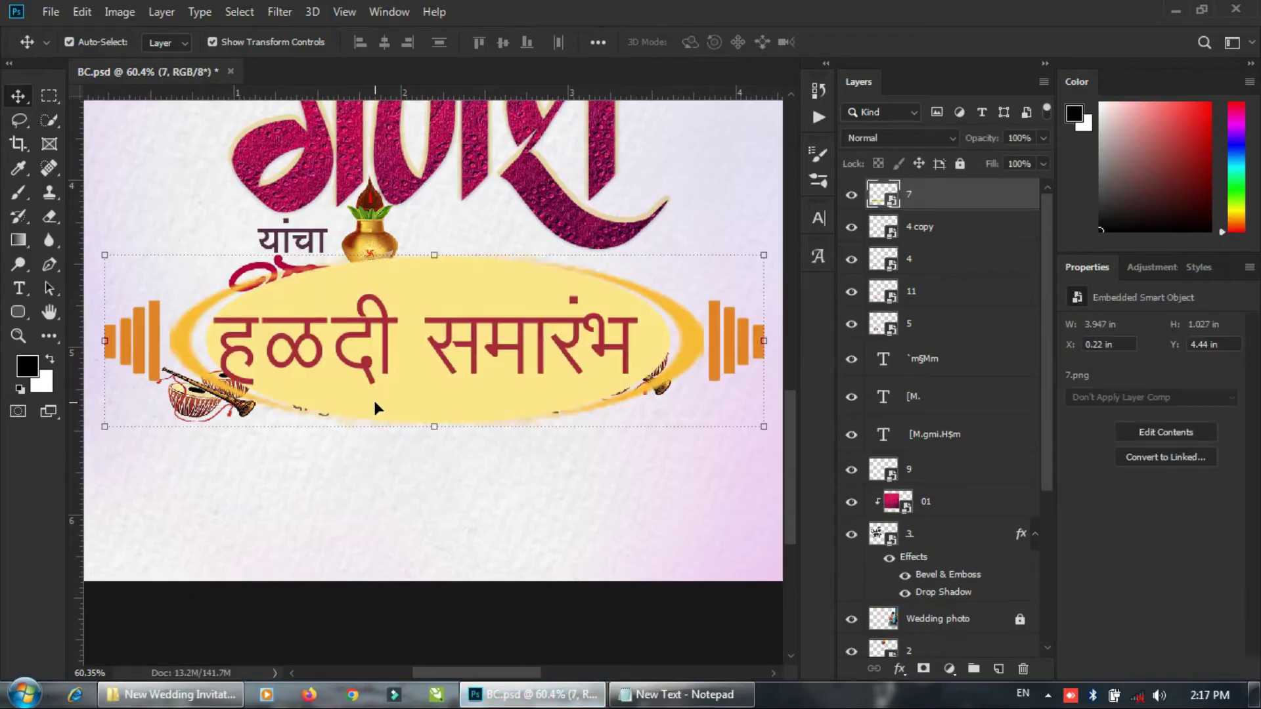
{"action": "scroll", "coordinate": [612, 343], "scroll_direction": "down", "scroll_amount": 6}
{"action": "key", "text": "ctrl+t"}
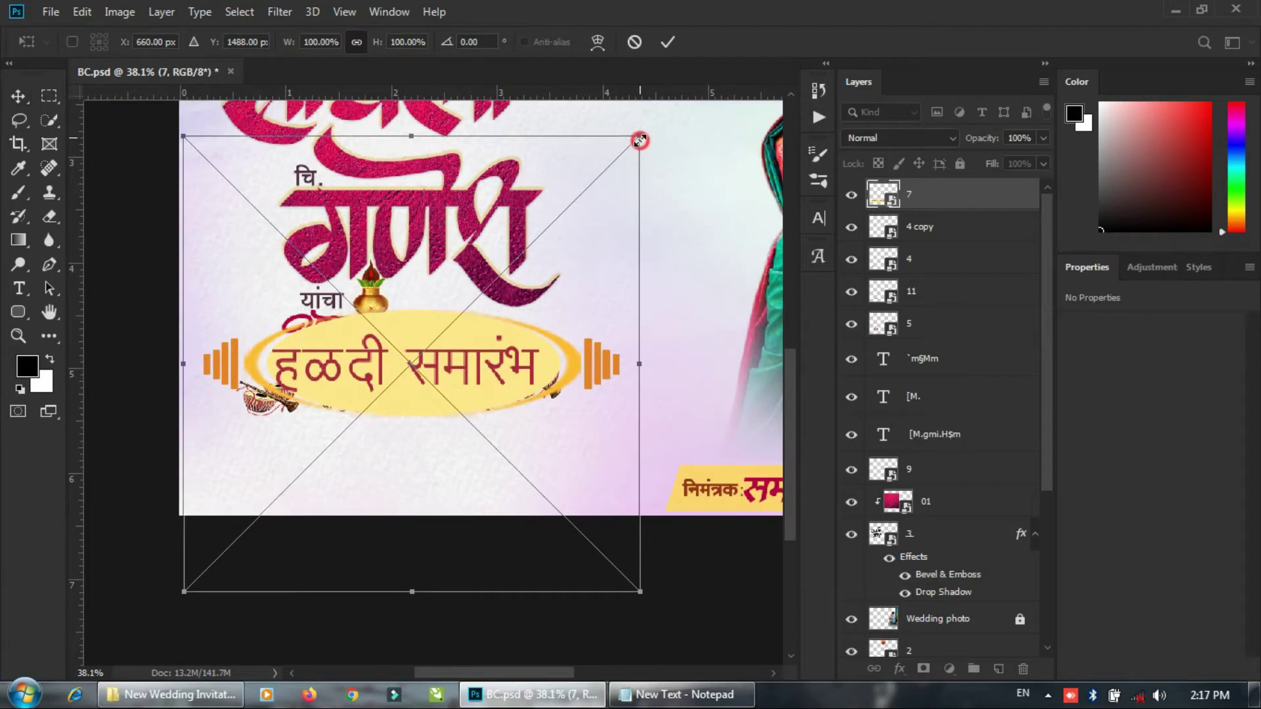
{"action": "left_click_drag", "start_coordinate": [640, 140], "coordinate": [332, 428]}
{"action": "left_click_drag", "start_coordinate": [287, 520], "coordinate": [295, 460]}
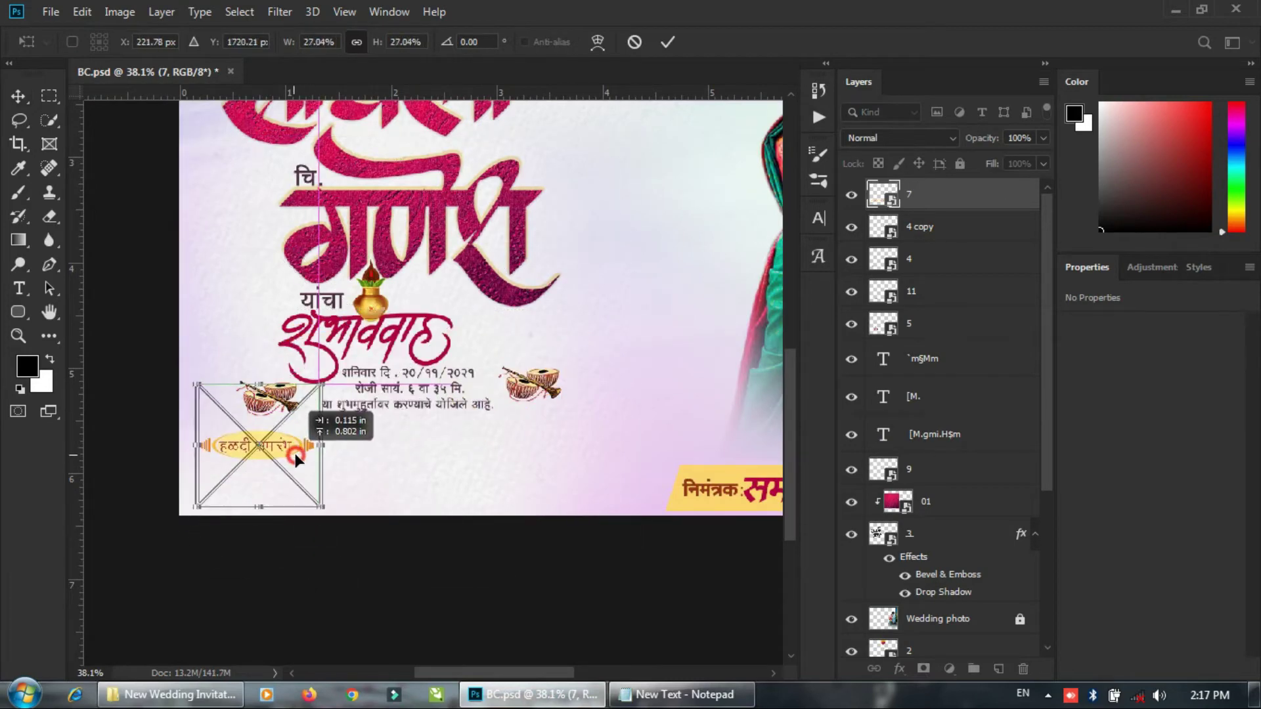
{"action": "key", "text": "Return"}
Copy the haldi date line from Notepad and add it as a text layer below the हळदी समारंभ badge.
{"action": "left_click", "coordinate": [683, 695]}
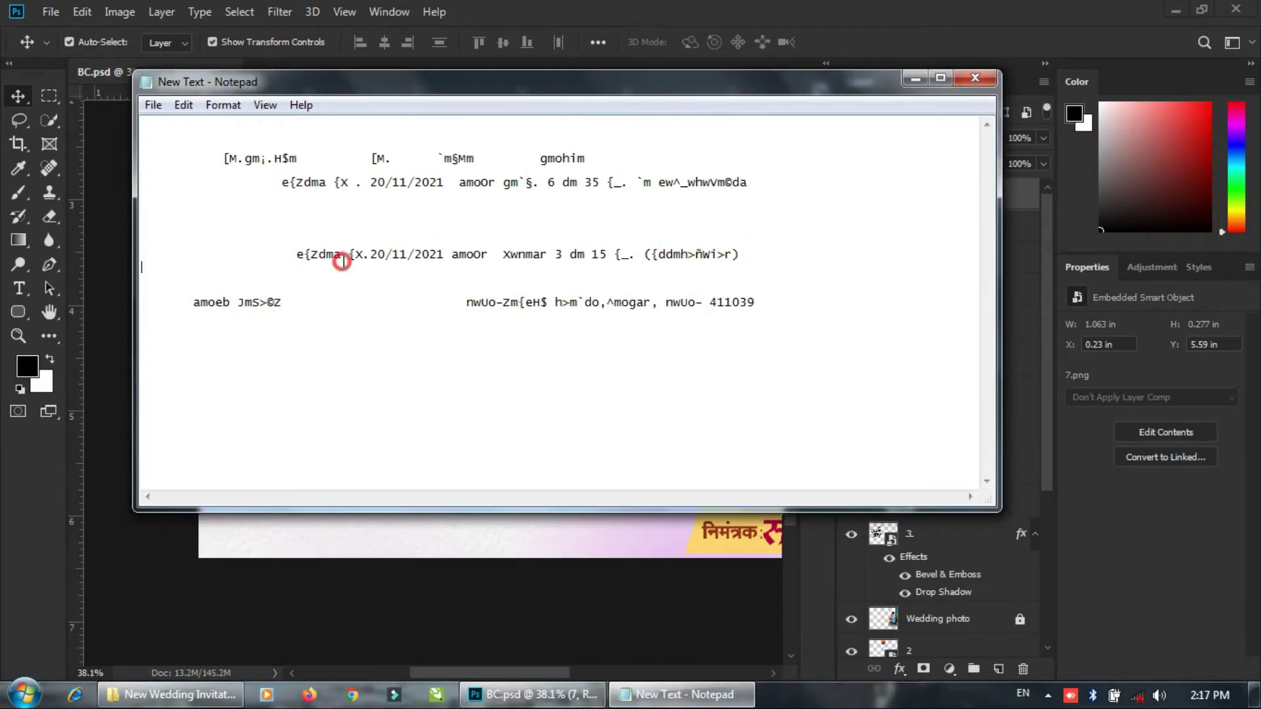
{"action": "left_click_drag", "start_coordinate": [289, 257], "coordinate": [748, 252]}
{"action": "key", "text": "ctrl+c"}
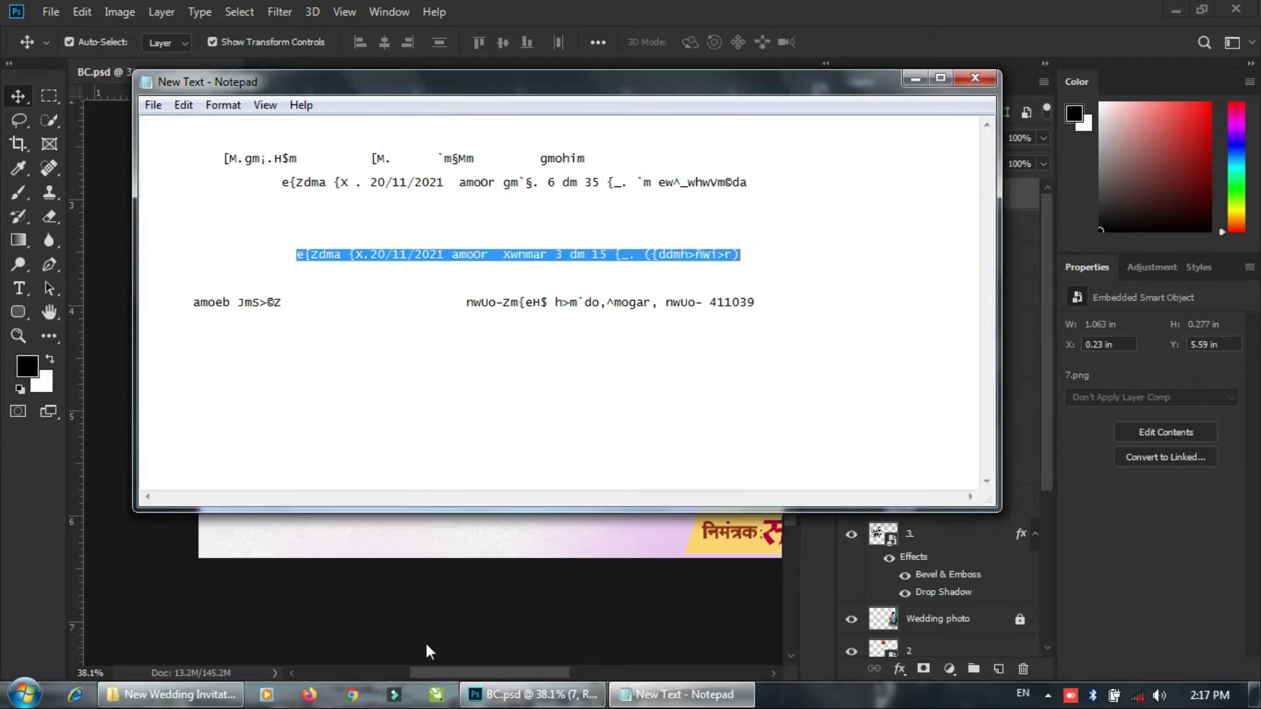
{"action": "left_click", "coordinate": [532, 694]}
{"action": "key", "text": "t"}
{"action": "left_click", "coordinate": [419, 516]}
{"action": "key", "text": "ctrl+v"}
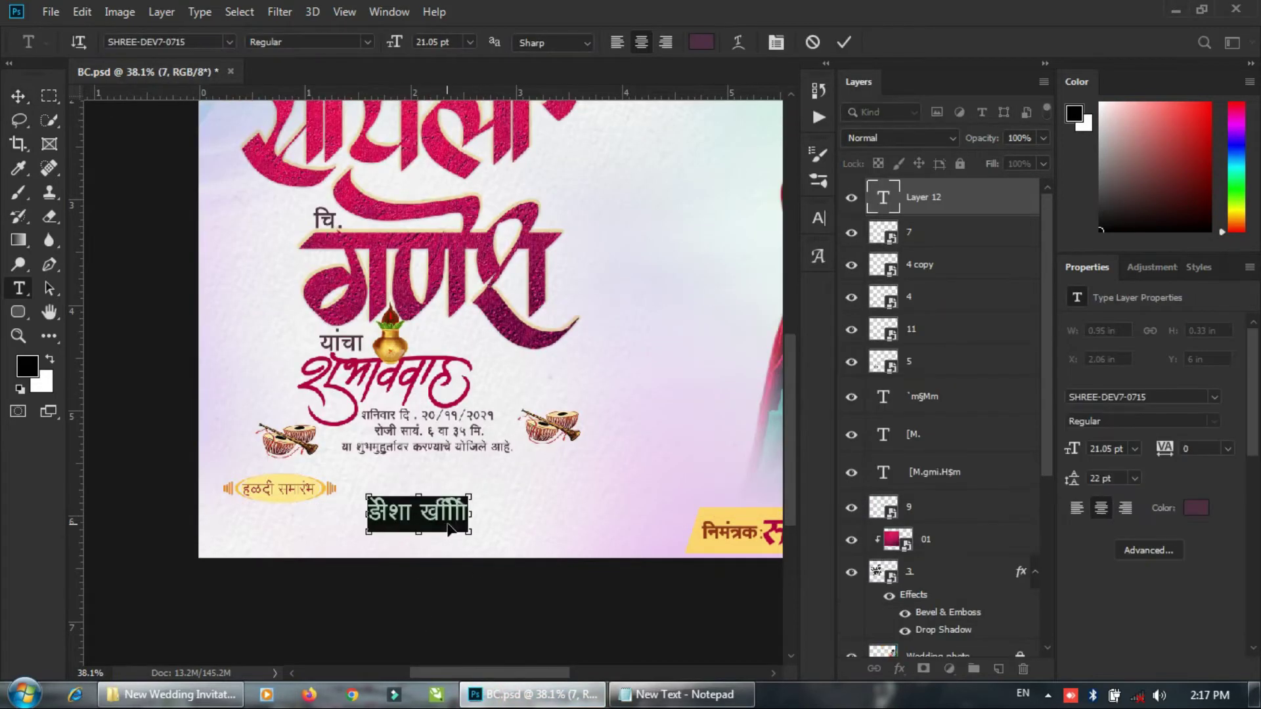
{"action": "key", "text": "ctrl+Return"}
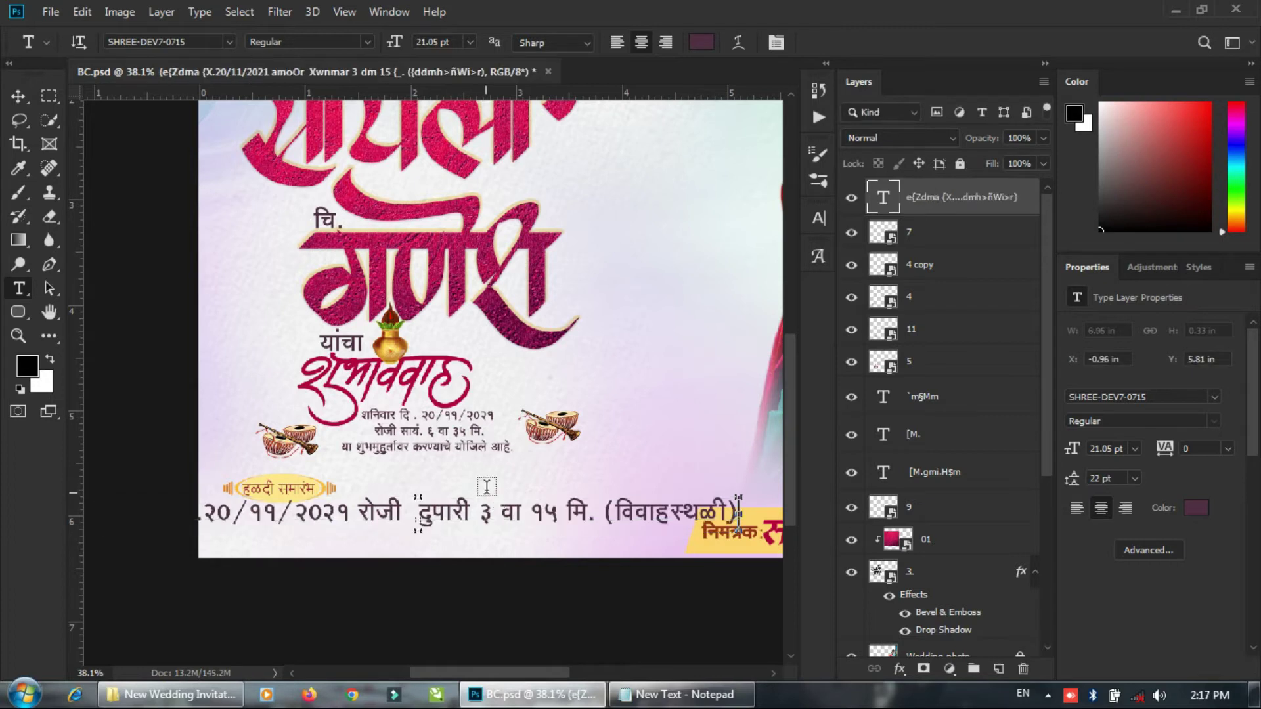
Scale the haldi date text down to about 12.47 pt and move it fully onto the card below the badge.
{"action": "key", "text": "v"}
{"action": "key", "text": "ctrl+t"}
{"action": "left_click_drag", "start_coordinate": [740, 498], "coordinate": [480, 526]}
{"action": "left_click_drag", "start_coordinate": [449, 522], "coordinate": [576, 519]}
{"action": "key", "text": "Return"}
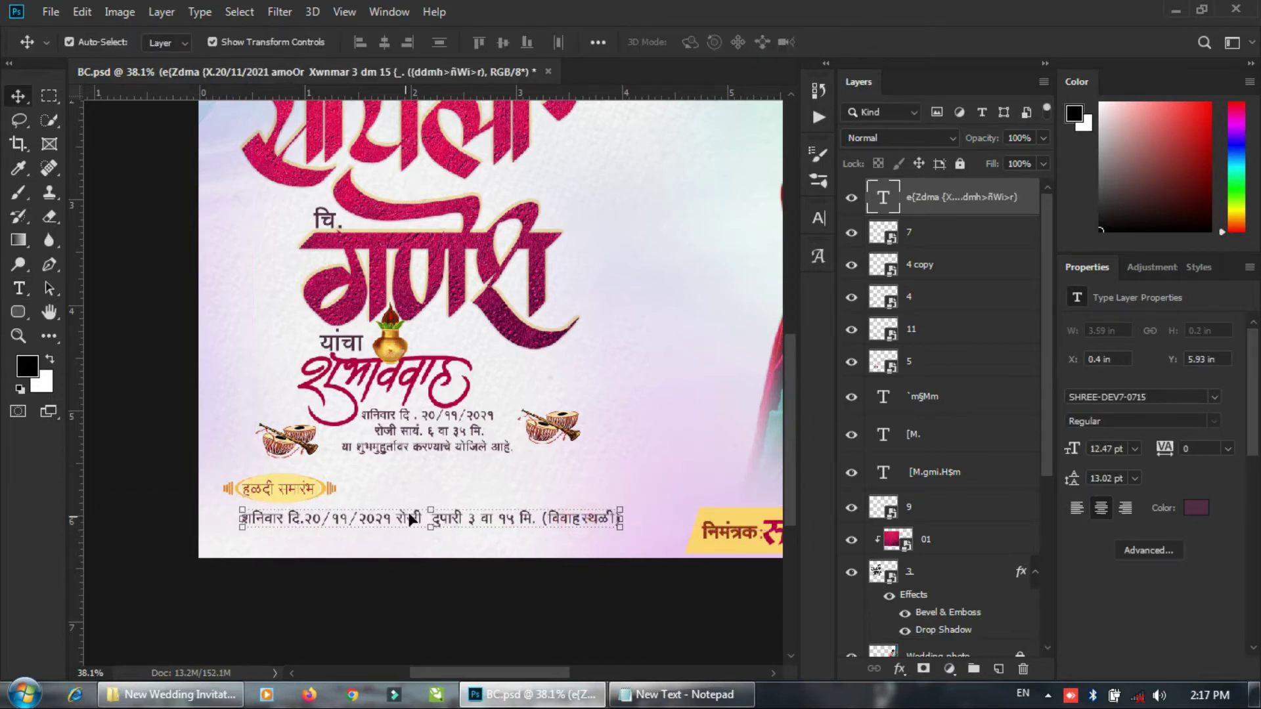
Break the haldi date text into two lines before the word दुपारी.
{"action": "key", "text": "t"}
{"action": "scroll", "coordinate": [386, 535], "scroll_direction": "up", "scroll_amount": 1}
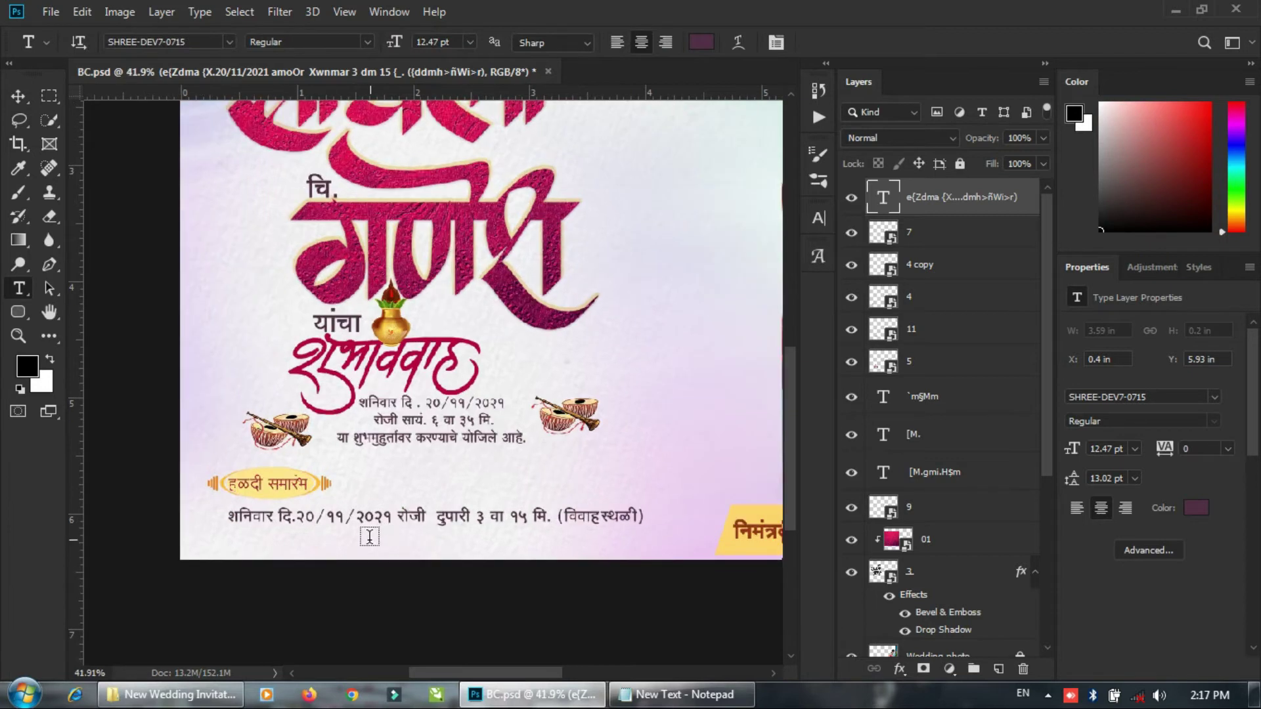
{"action": "left_click", "coordinate": [440, 517]}
{"action": "key", "text": "Return"}
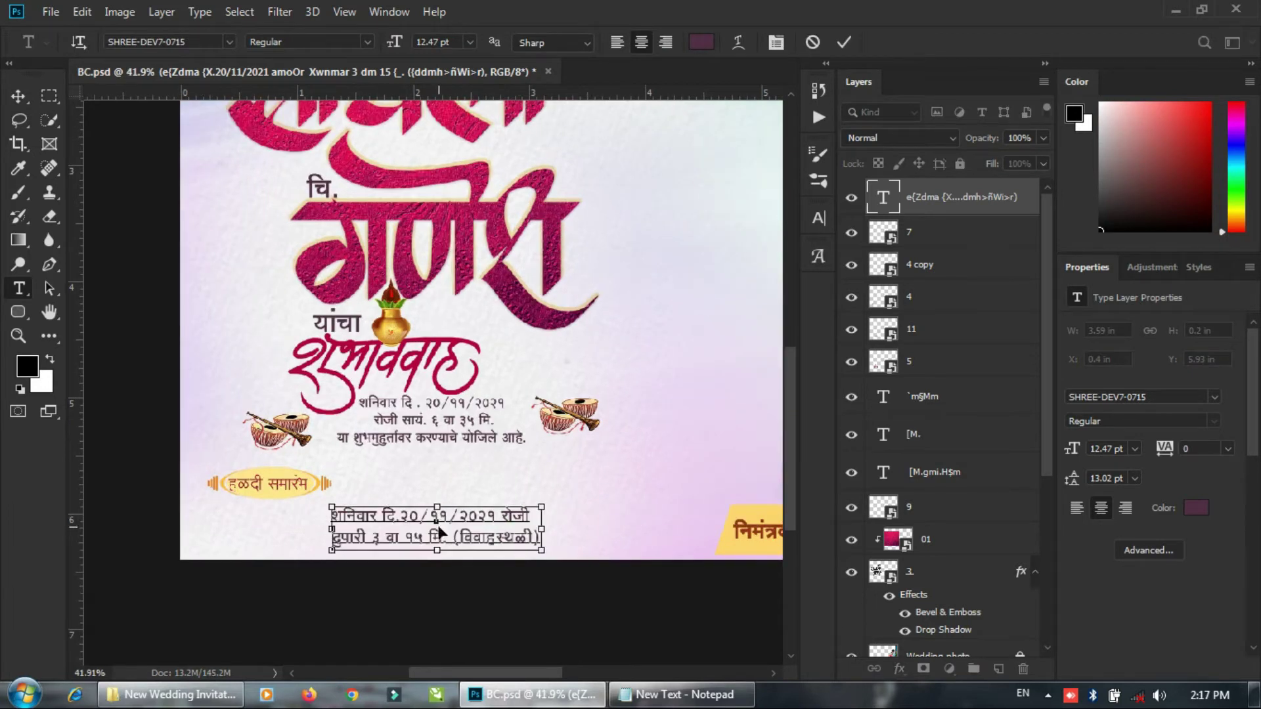
{"action": "key", "text": "ctrl+Return"}
Move the two-line haldi date text directly under the हळदी समारंभ badge.
{"action": "key", "text": "v"}
{"action": "left_click_drag", "start_coordinate": [490, 535], "coordinate": [360, 530]}
{"action": "left_click_drag", "start_coordinate": [331, 516], "coordinate": [334, 516]}
{"action": "key", "text": "Return"}
{"action": "left_click", "coordinate": [417, 519]}
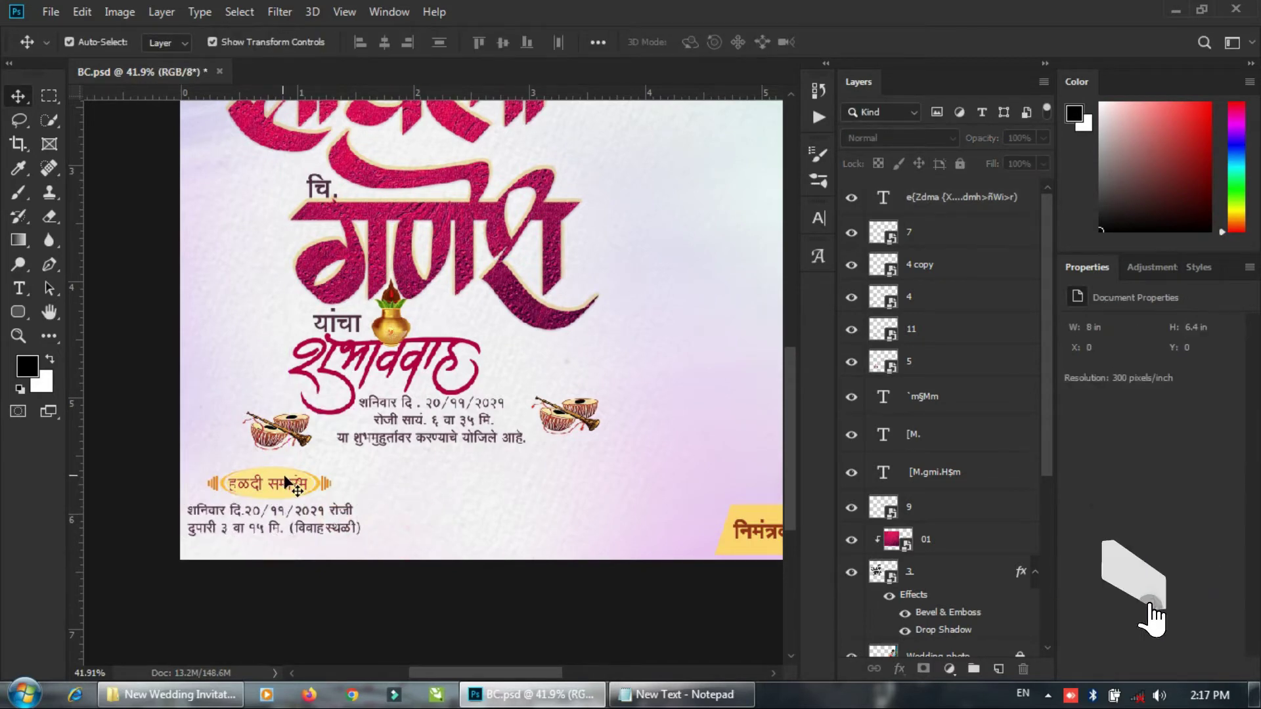
{"action": "left_click_drag", "start_coordinate": [356, 442], "coordinate": [309, 478]}
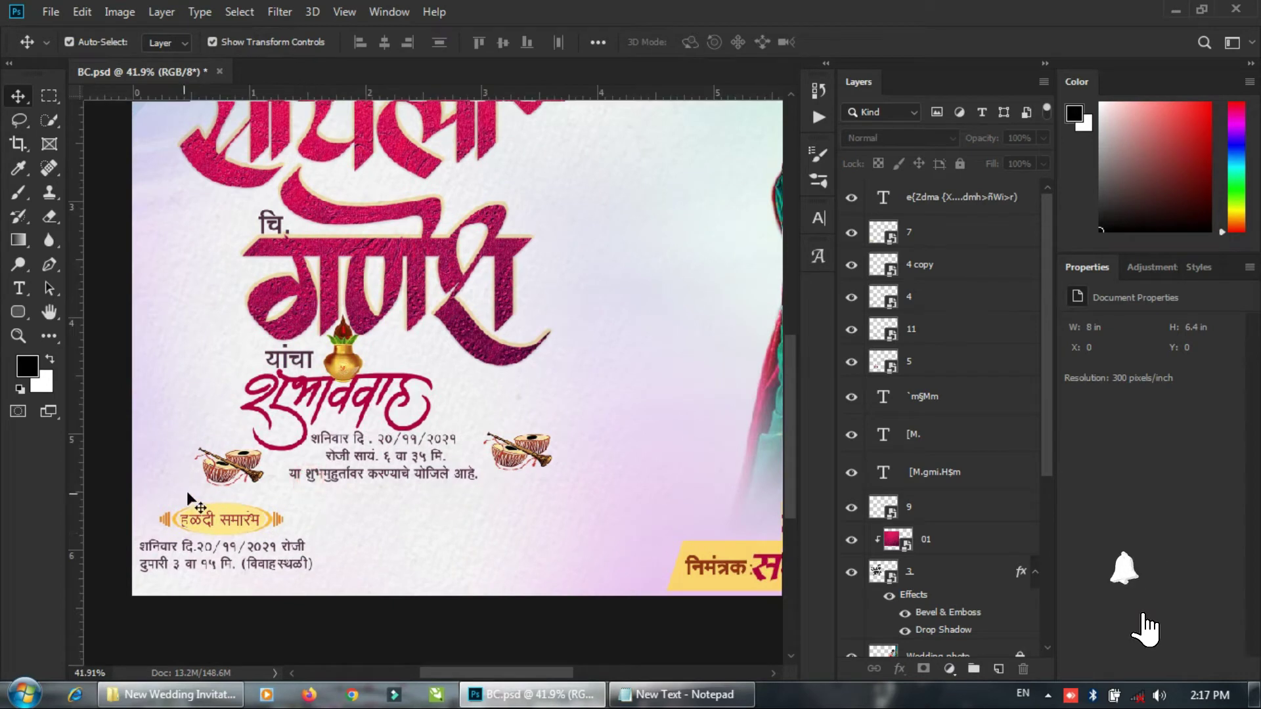
Switch from the rounded rectangle to the plain Rectangle tool for drawing a shape.
{"action": "left_click", "coordinate": [51, 292]}
{"action": "left_click", "coordinate": [17, 311]}
{"action": "left_click", "coordinate": [79, 312]}
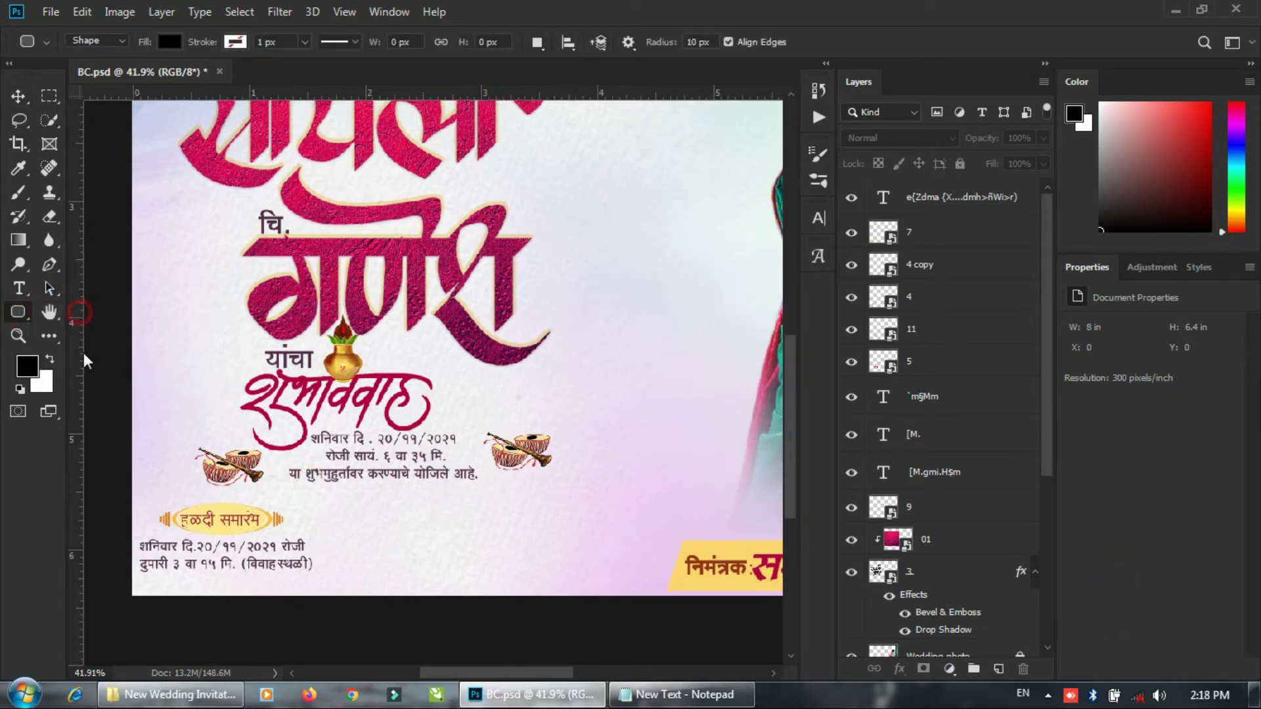
{"action": "left_click_drag", "start_coordinate": [192, 593], "coordinate": [481, 592]}
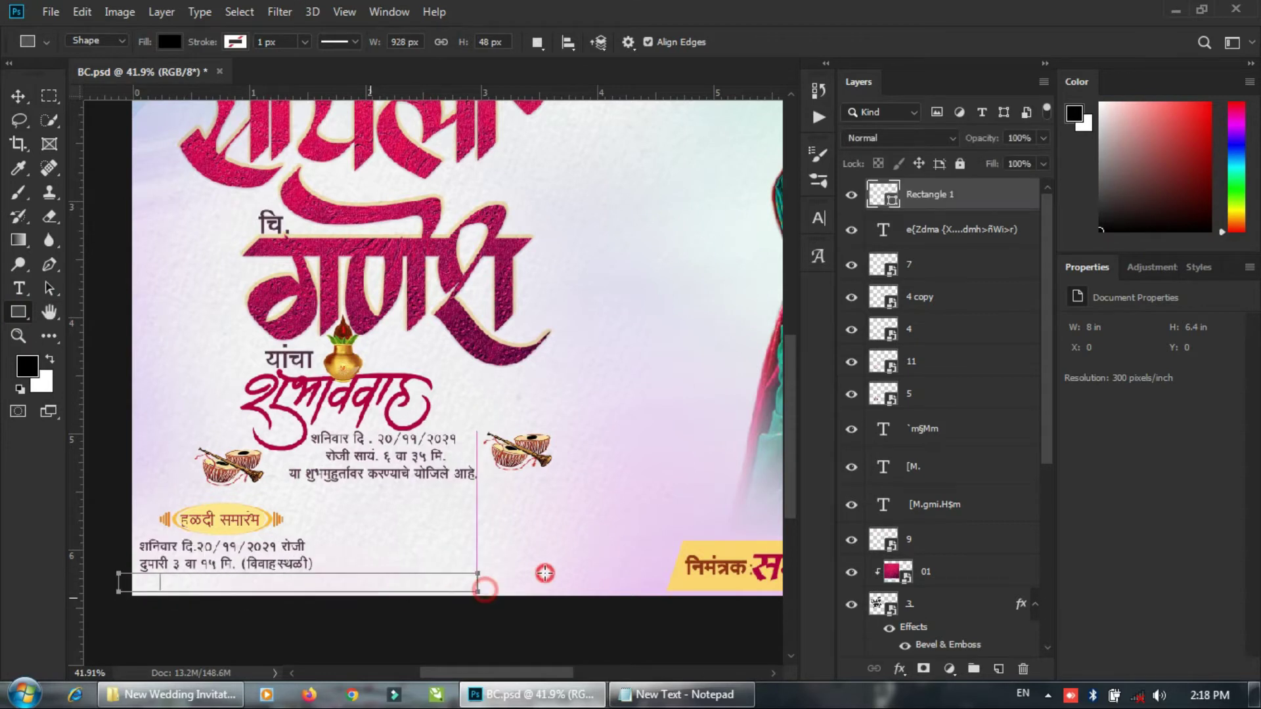
{"action": "left_click_drag", "start_coordinate": [553, 571], "coordinate": [513, 583]}
{"action": "key", "text": "ctrl+z"}
{"action": "key", "text": "ctrl+z"}
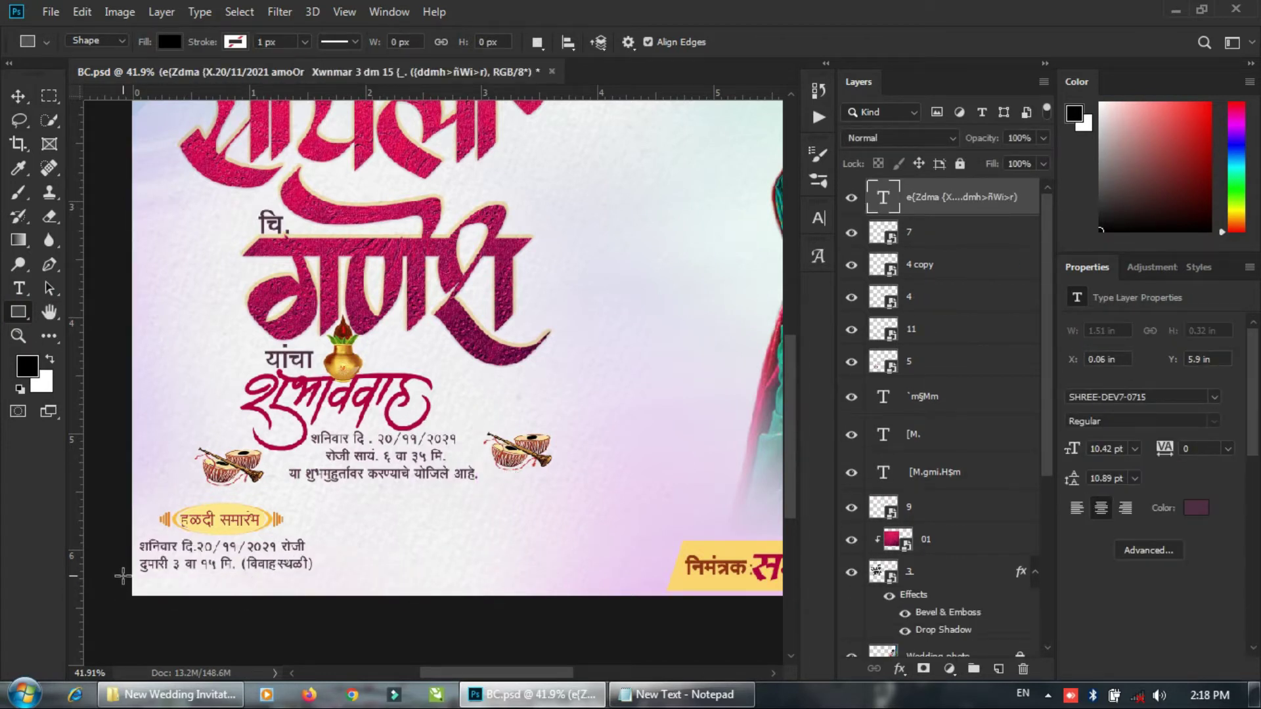
Draw a rectangular strip about 1217 × 26 px under the haldi date text and set the foreground colour to golden yellow, #ffc000.
{"action": "left_click_drag", "start_coordinate": [122, 575], "coordinate": [594, 583]}
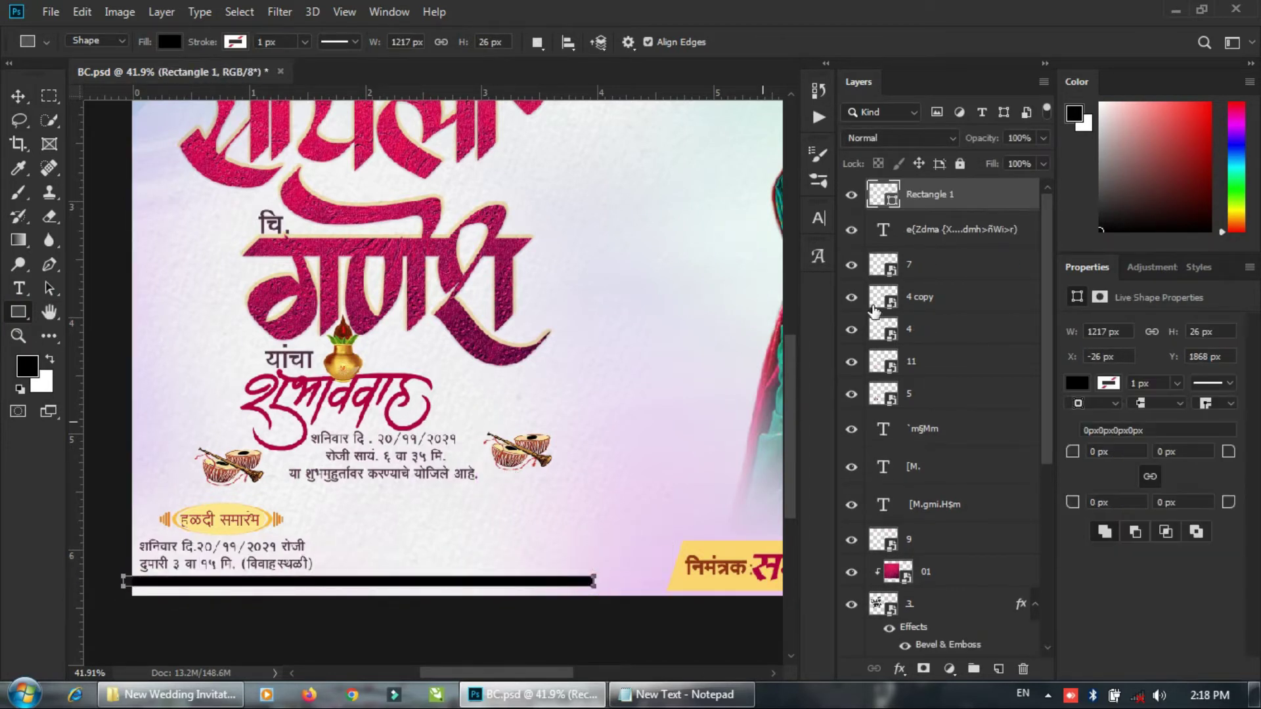
{"action": "left_click", "coordinate": [1077, 114]}
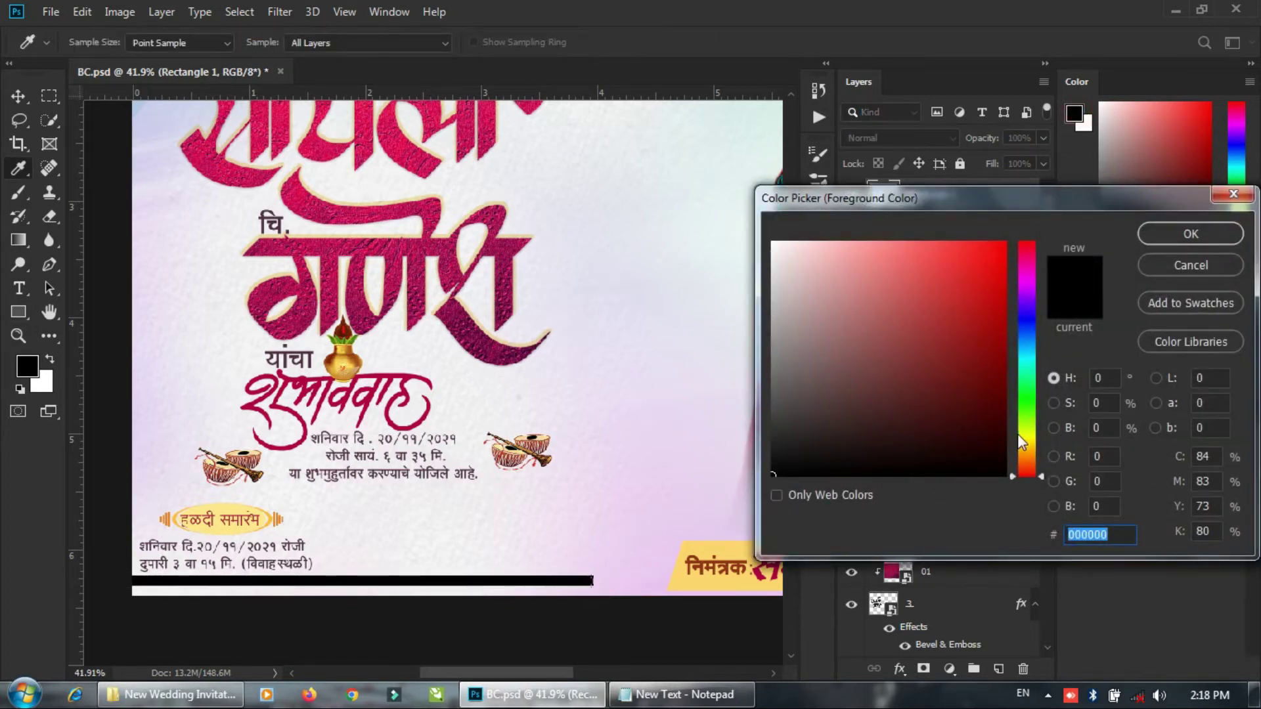
{"action": "left_click_drag", "start_coordinate": [1017, 439], "coordinate": [1023, 446]}
{"action": "left_click_drag", "start_coordinate": [983, 289], "coordinate": [1073, 191]}
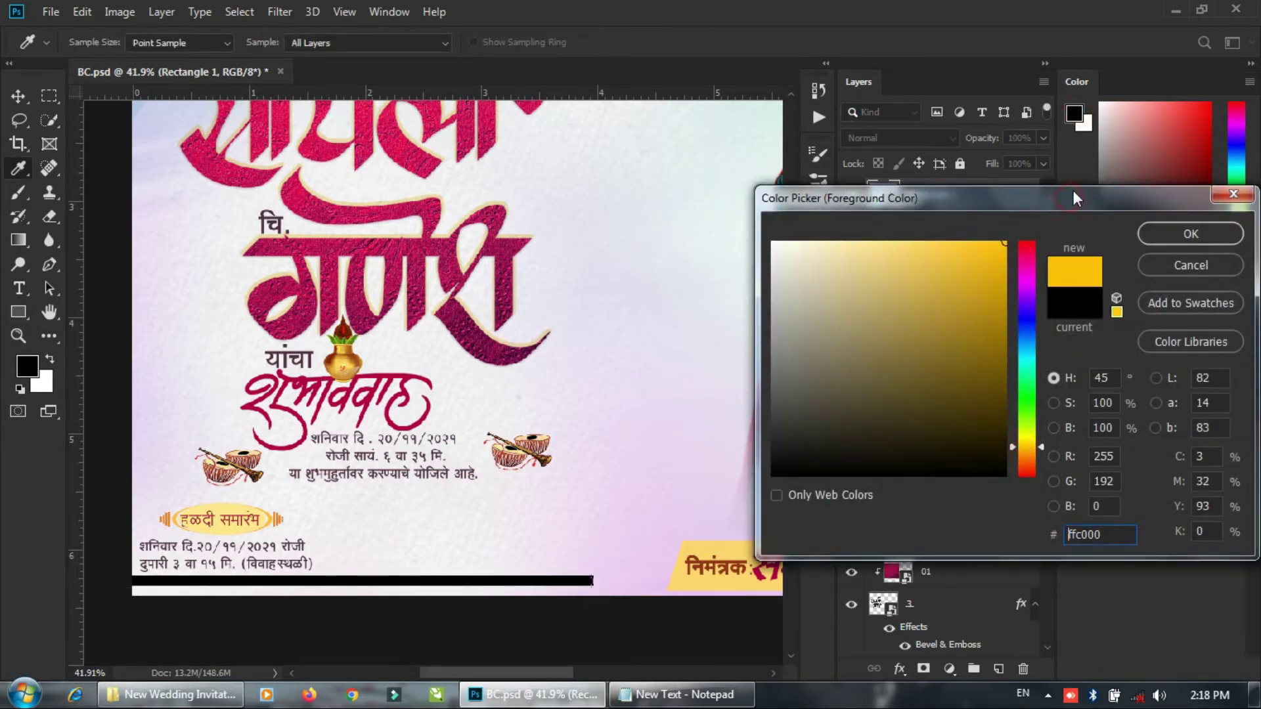
{"action": "left_click", "coordinate": [1190, 235]}
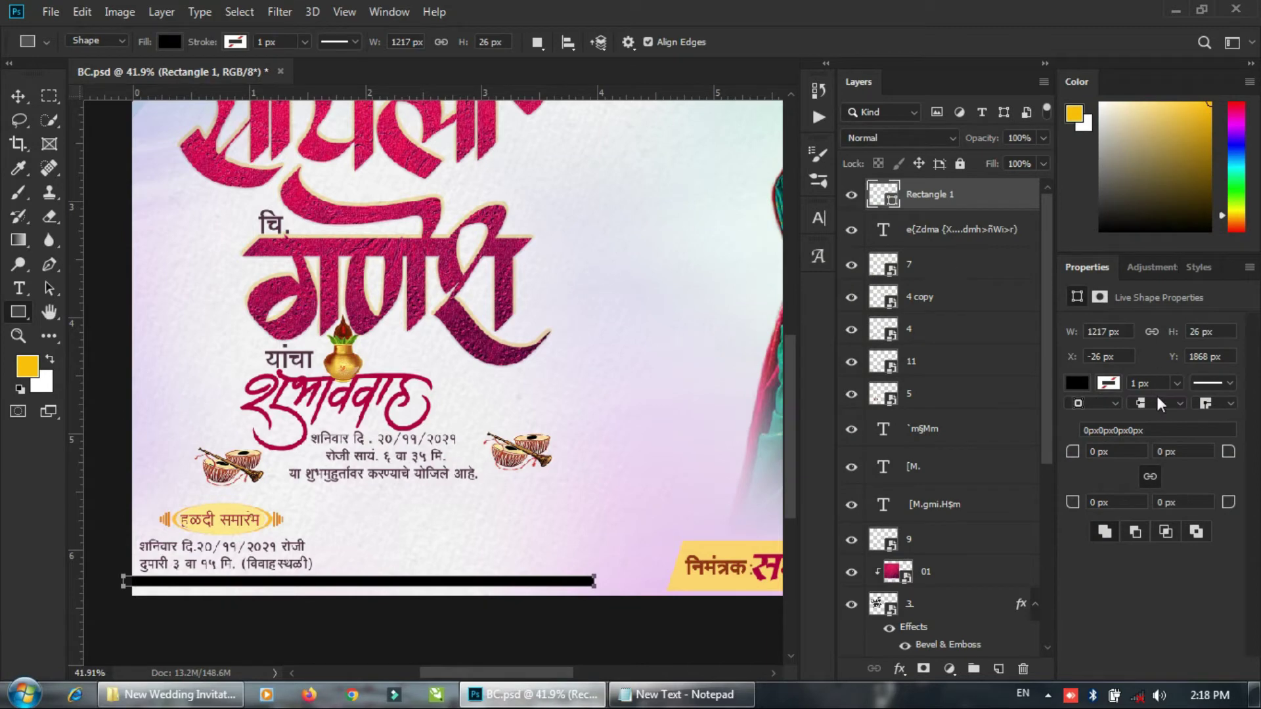
Fill the strip with golden yellow and lower its layer opacity to 86%.
{"action": "left_click", "coordinate": [1077, 383]}
{"action": "left_click", "coordinate": [1236, 419]}
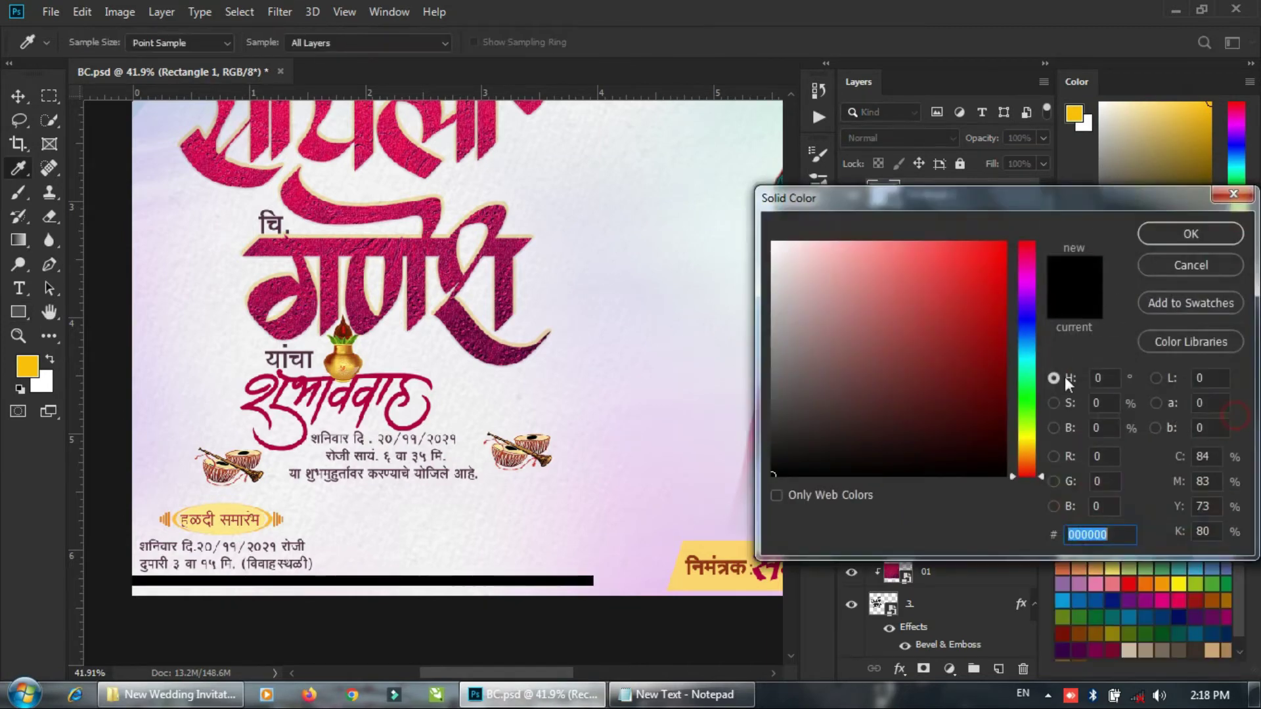
{"action": "left_click", "coordinate": [1028, 445]}
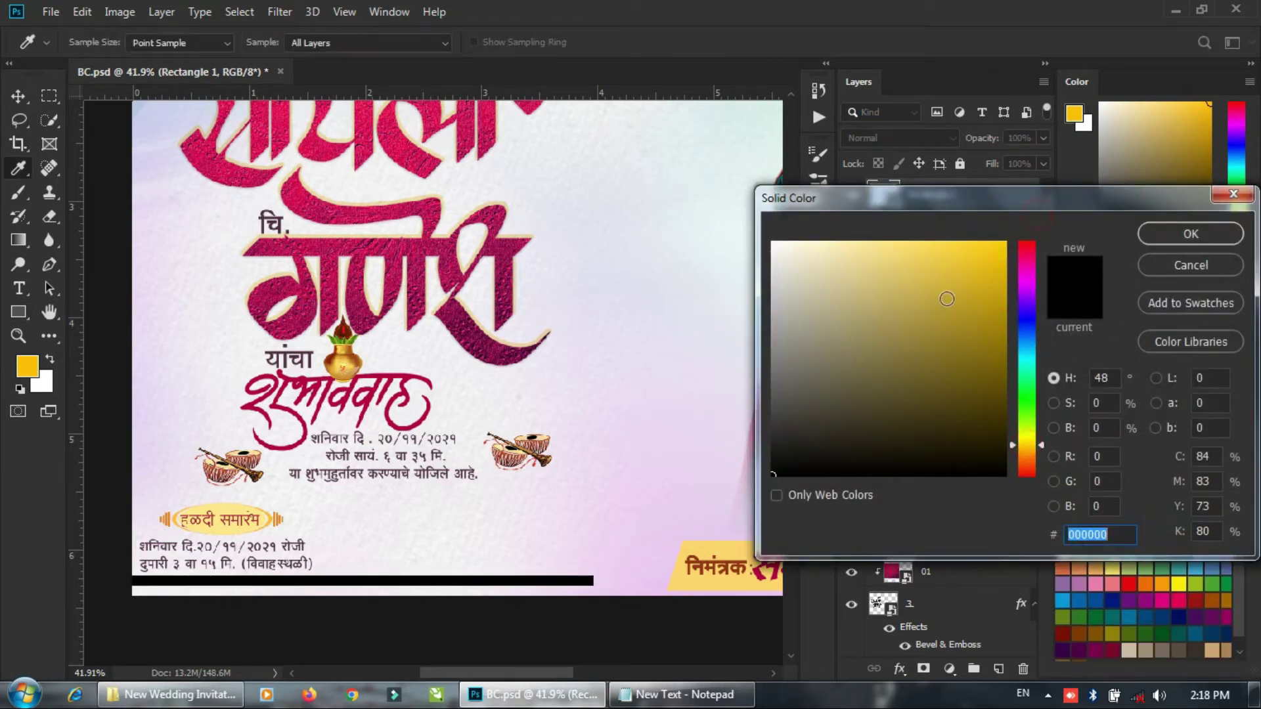
{"action": "left_click", "coordinate": [947, 299]}
{"action": "left_click", "coordinate": [1160, 236]}
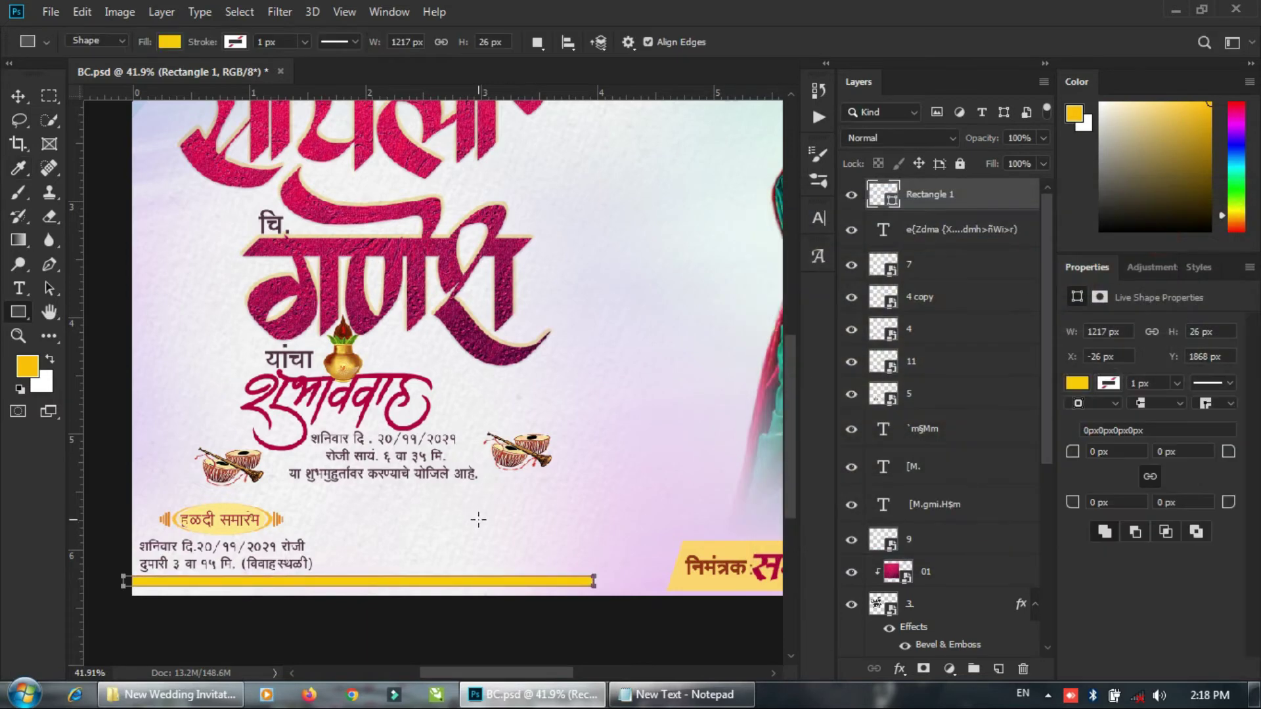
{"action": "key", "text": "v"}
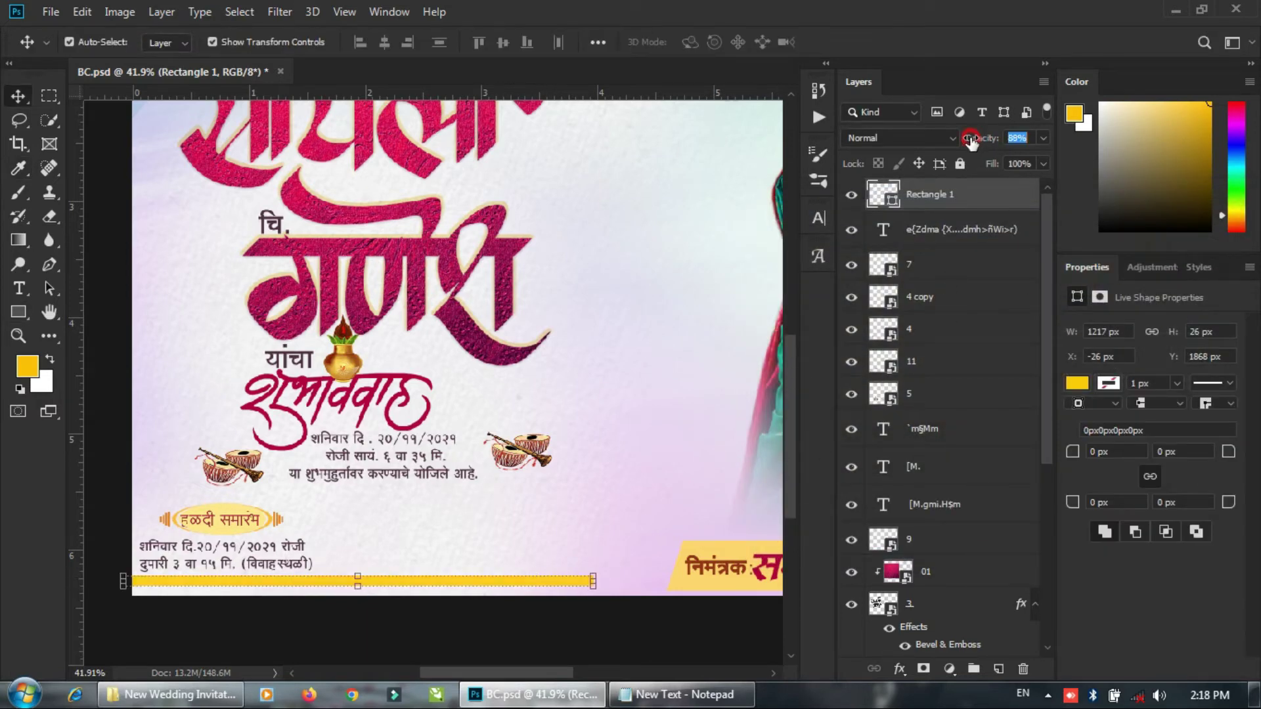
Rasterize the yellow strip and softly erase its right end so it fades into the card background.
{"action": "key", "text": "e"}
{"action": "left_click", "coordinate": [563, 581]}
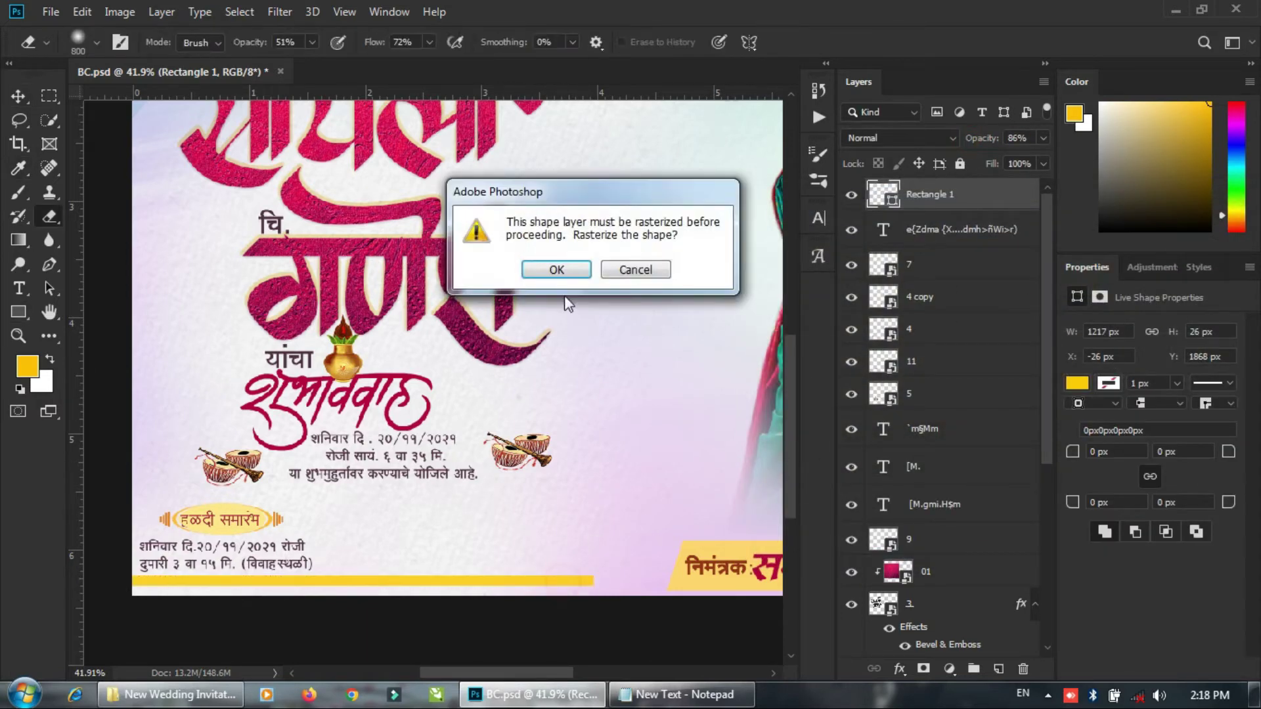
{"action": "left_click", "coordinate": [555, 271]}
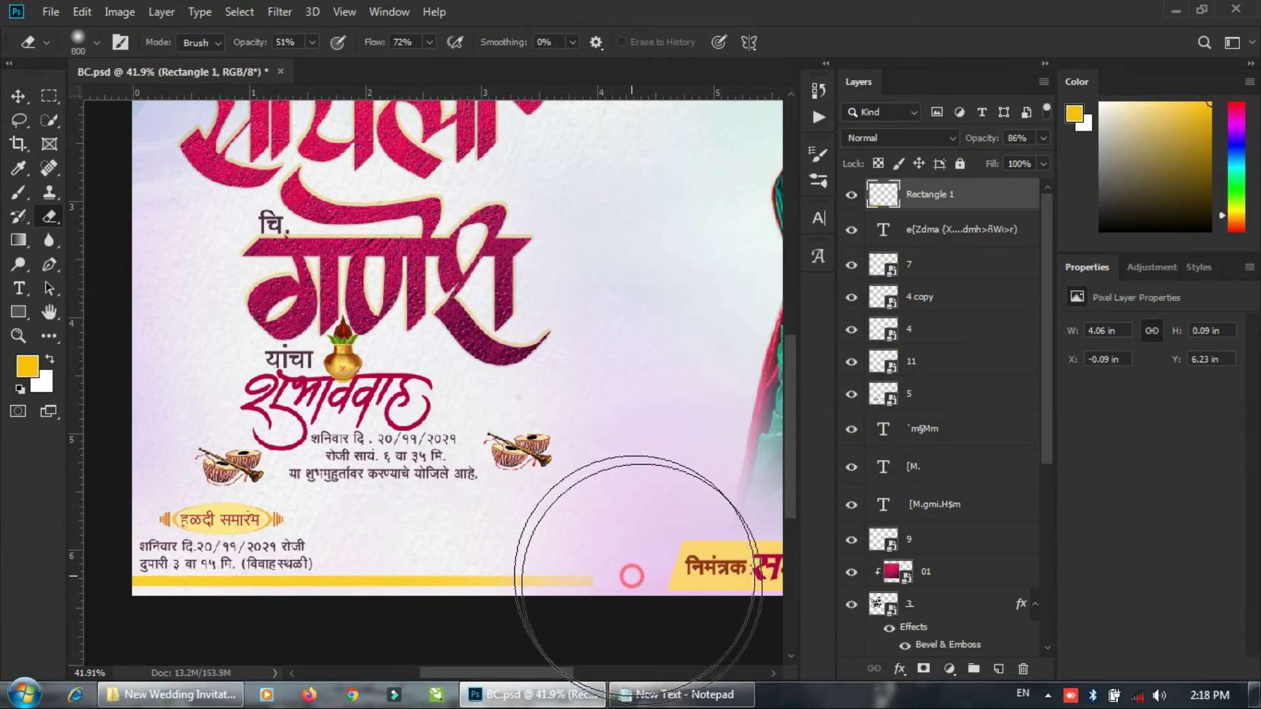
{"action": "left_click_drag", "start_coordinate": [578, 419], "coordinate": [585, 328]}
{"action": "key", "text": "ctrl+r"}
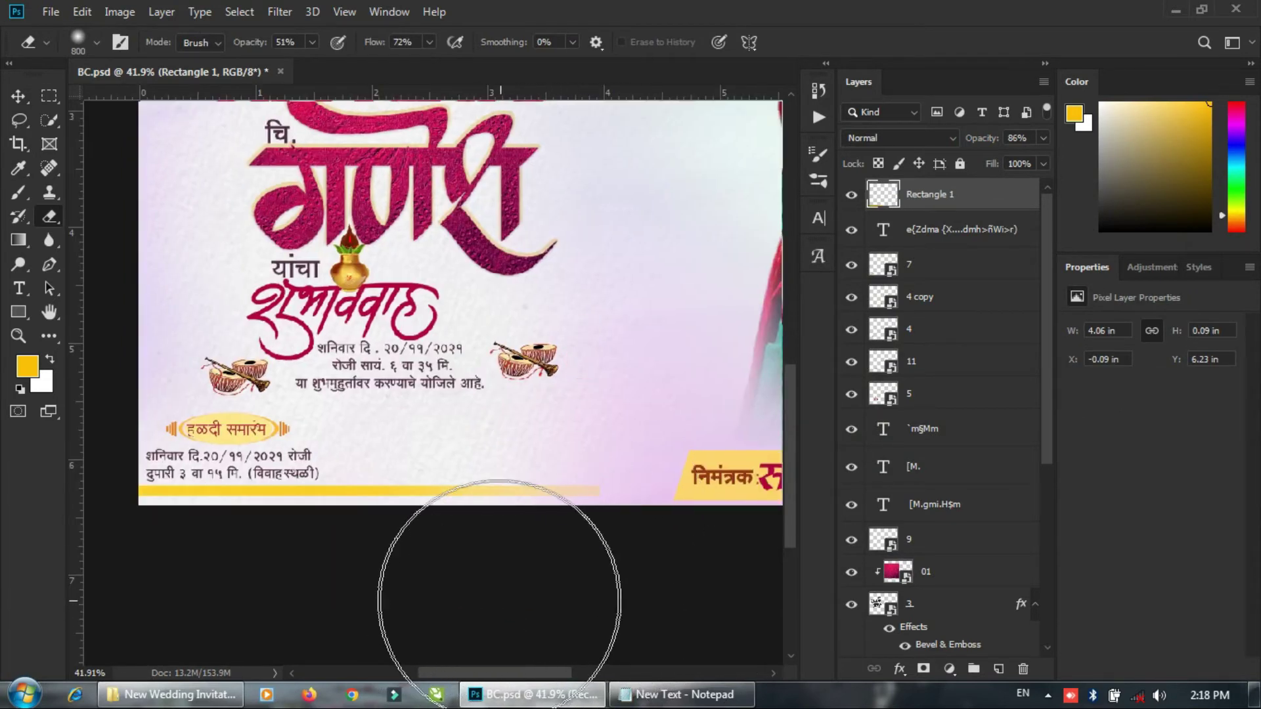
{"action": "key", "text": "v"}
{"action": "left_click", "coordinate": [425, 584]}
{"action": "scroll", "coordinate": [401, 398], "scroll_direction": "down", "scroll_amount": 1}
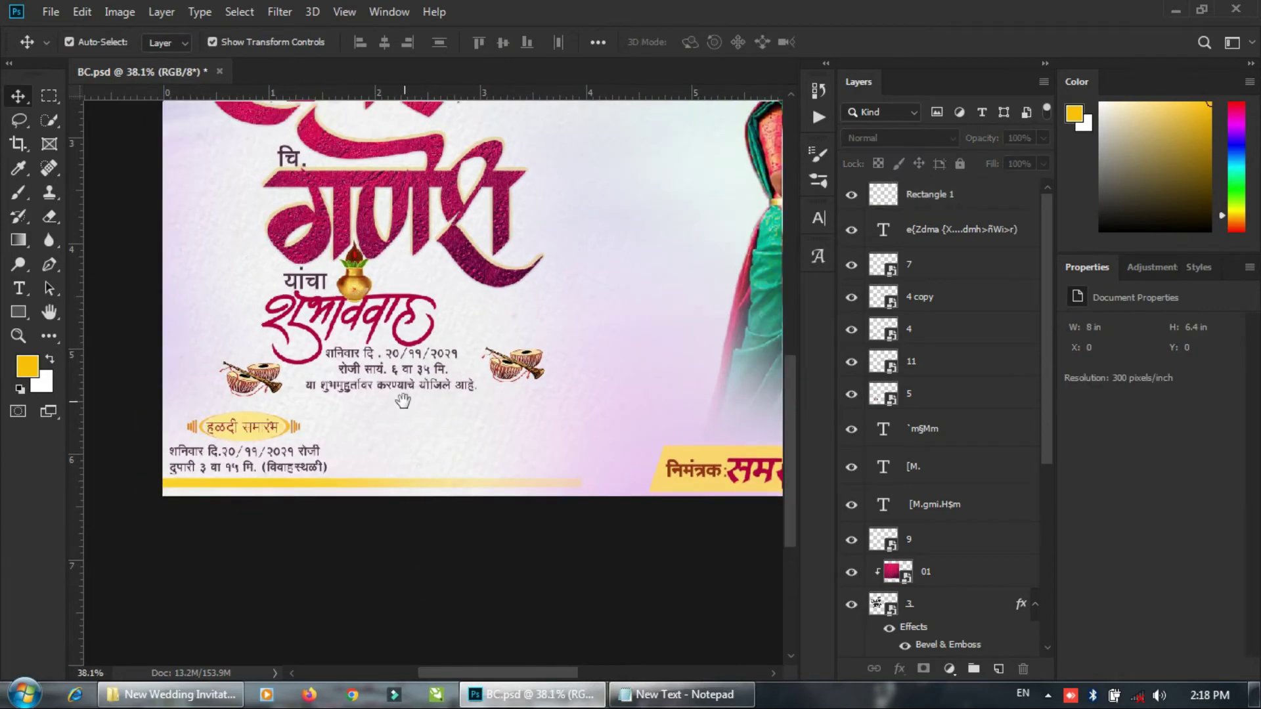
{"action": "left_click_drag", "start_coordinate": [404, 398], "coordinate": [395, 524]}
{"action": "scroll", "coordinate": [366, 530], "scroll_direction": "up", "scroll_amount": 2}
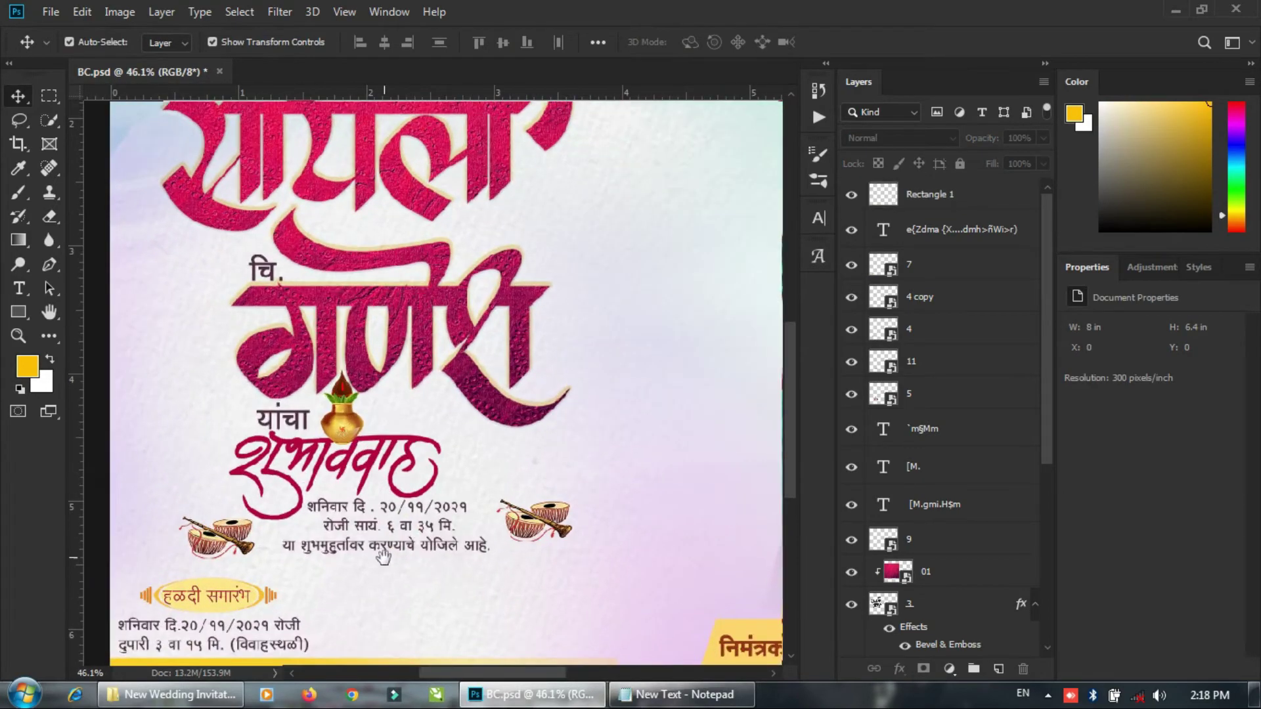
Place the स्थळ badge, image 8, from the wedding invitation folder, shrink it to slightly under 25% and position it below the right-hand drums.
{"action": "left_click", "coordinate": [172, 694]}
{"action": "left_click_drag", "start_coordinate": [996, 128], "coordinate": [573, 404]}
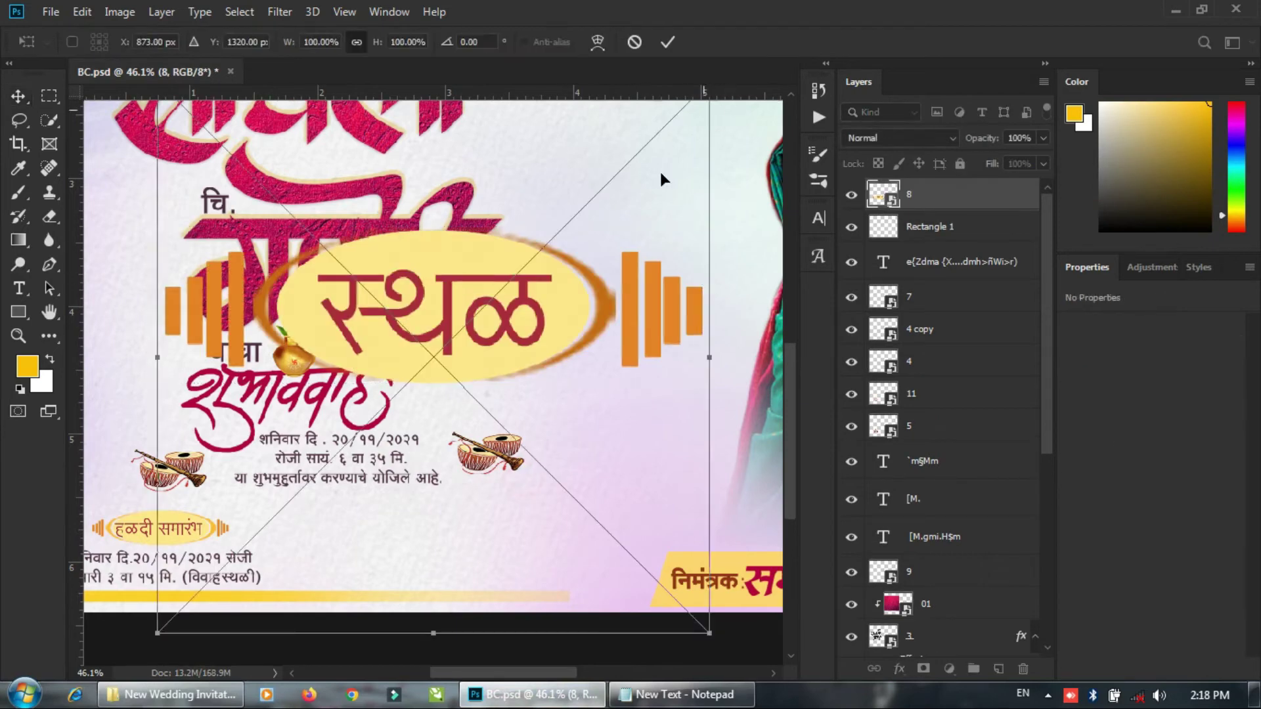
{"action": "scroll", "coordinate": [664, 175], "scroll_direction": "down", "scroll_amount": 2}
{"action": "left_click_drag", "start_coordinate": [670, 132], "coordinate": [371, 443]}
{"action": "left_click_drag", "start_coordinate": [340, 484], "coordinate": [545, 458]}
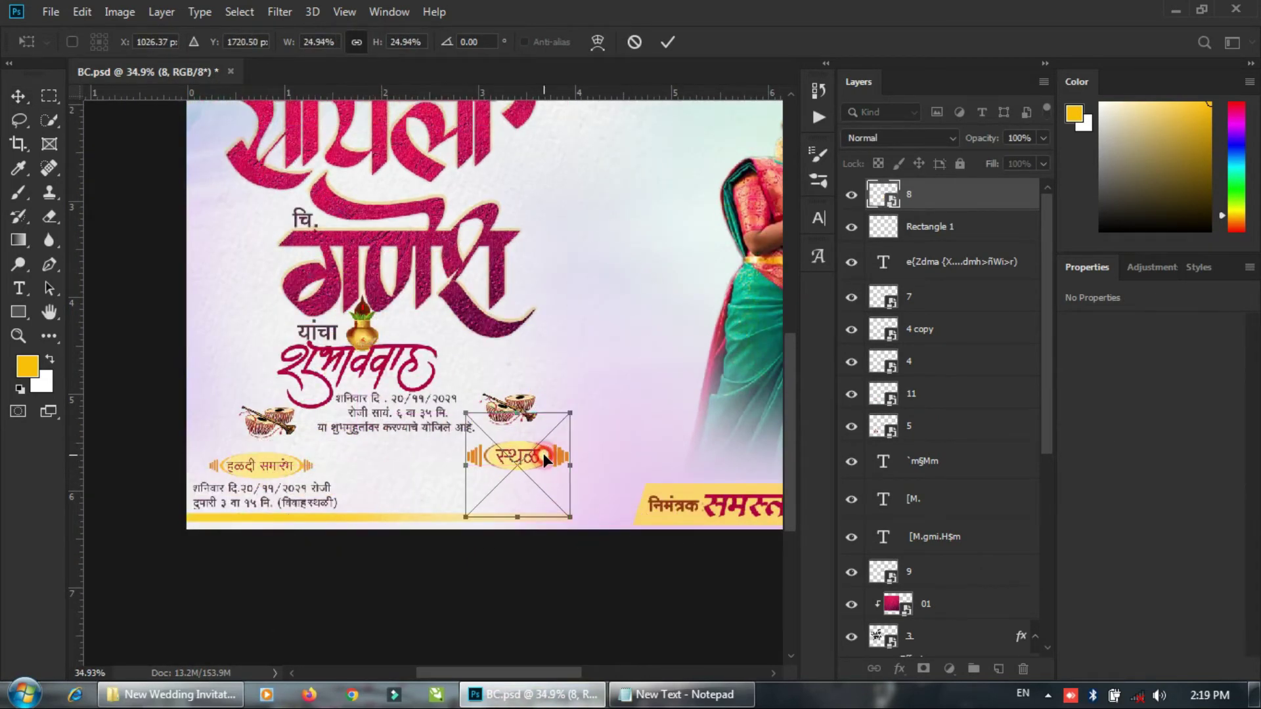
{"action": "key", "text": "Return"}
{"action": "left_click", "coordinate": [569, 441]}
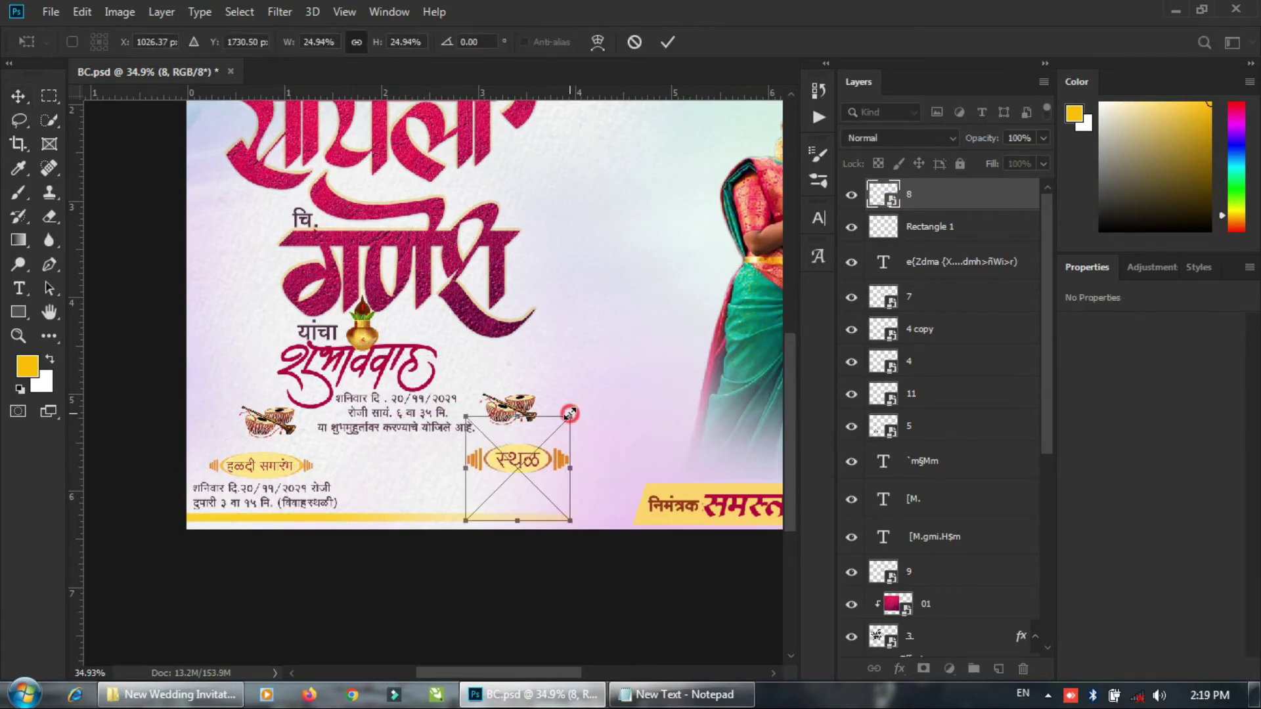
{"action": "left_click_drag", "start_coordinate": [569, 416], "coordinate": [554, 432]}
{"action": "key", "text": "Return"}
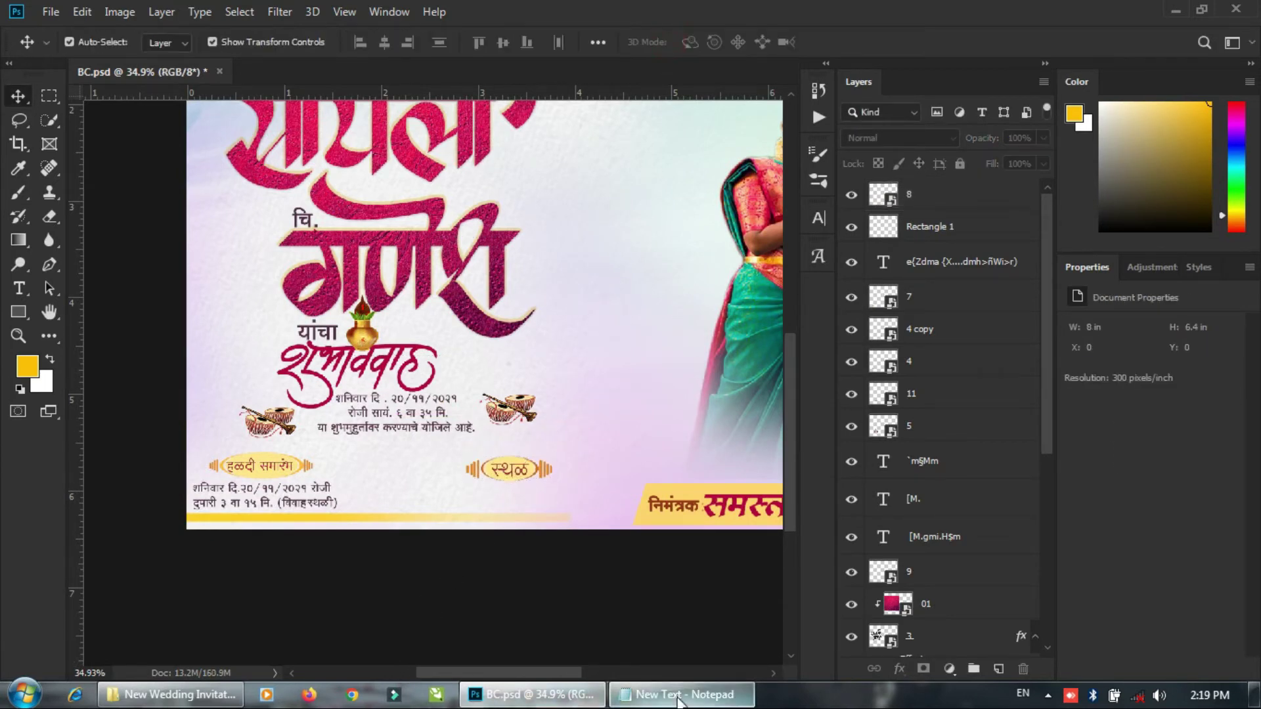
Copy the venue address line from Notepad and add it as a new text layer near the card's lower edge.
{"action": "left_click", "coordinate": [683, 695]}
{"action": "left_click_drag", "start_coordinate": [457, 317], "coordinate": [743, 316]}
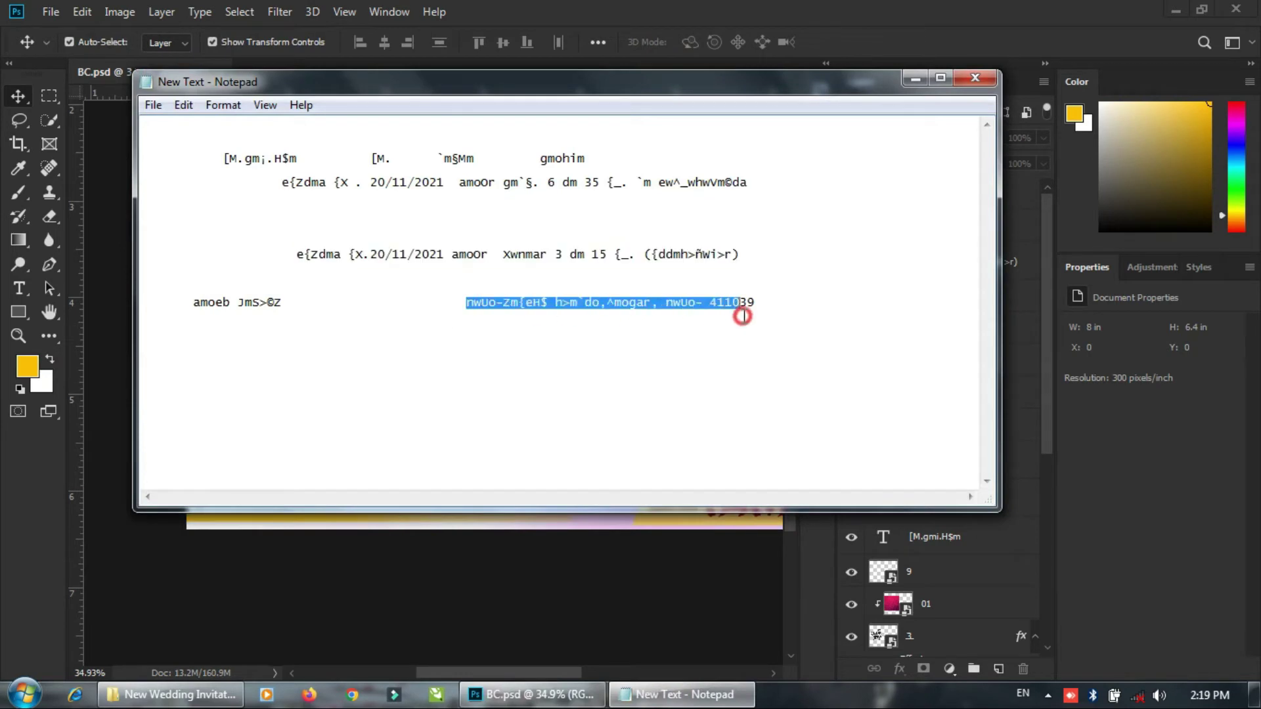
{"action": "left_click", "coordinate": [532, 694]}
{"action": "key", "text": "t"}
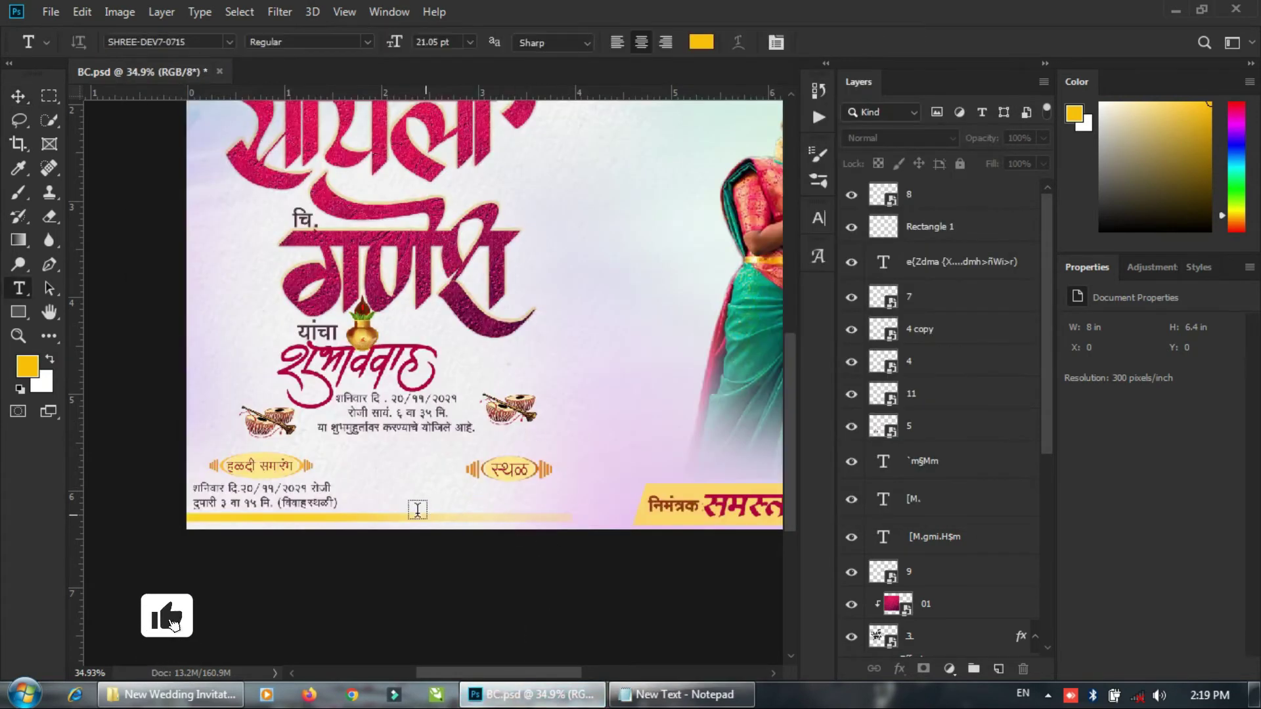
{"action": "left_click", "coordinate": [371, 501]}
{"action": "key", "text": "ctrl+v"}
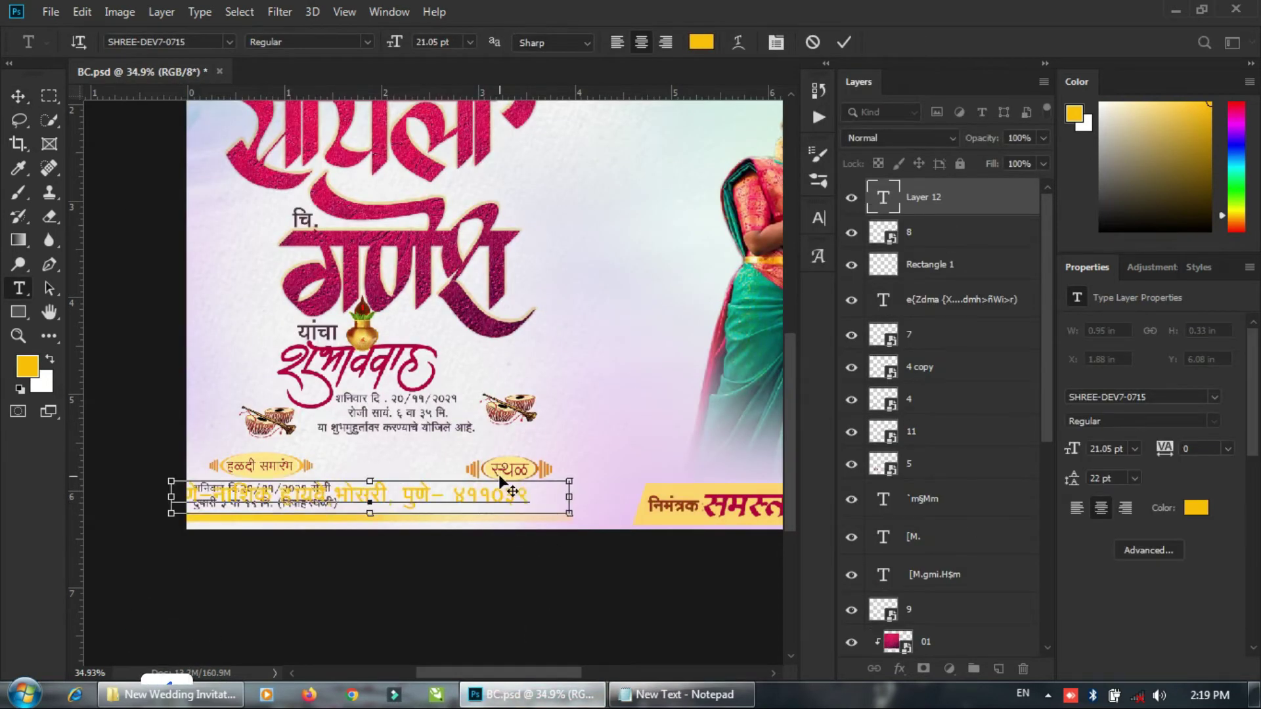
{"action": "left_click", "coordinate": [843, 41]}
Move the venue address text towards the स्थळ badge and break it into two lines after the first comma.
{"action": "key", "text": "v"}
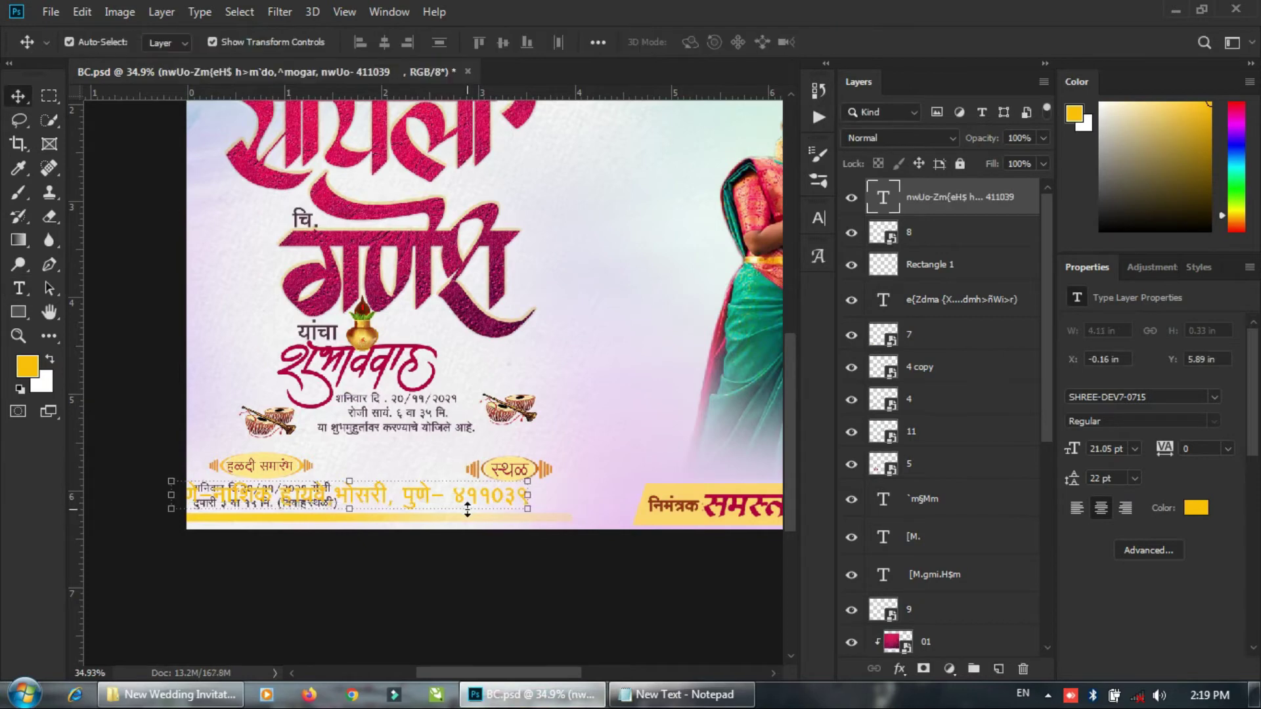
{"action": "left_click_drag", "start_coordinate": [484, 491], "coordinate": [627, 492]}
{"action": "scroll", "coordinate": [519, 492], "scroll_direction": "up", "scroll_amount": 3}
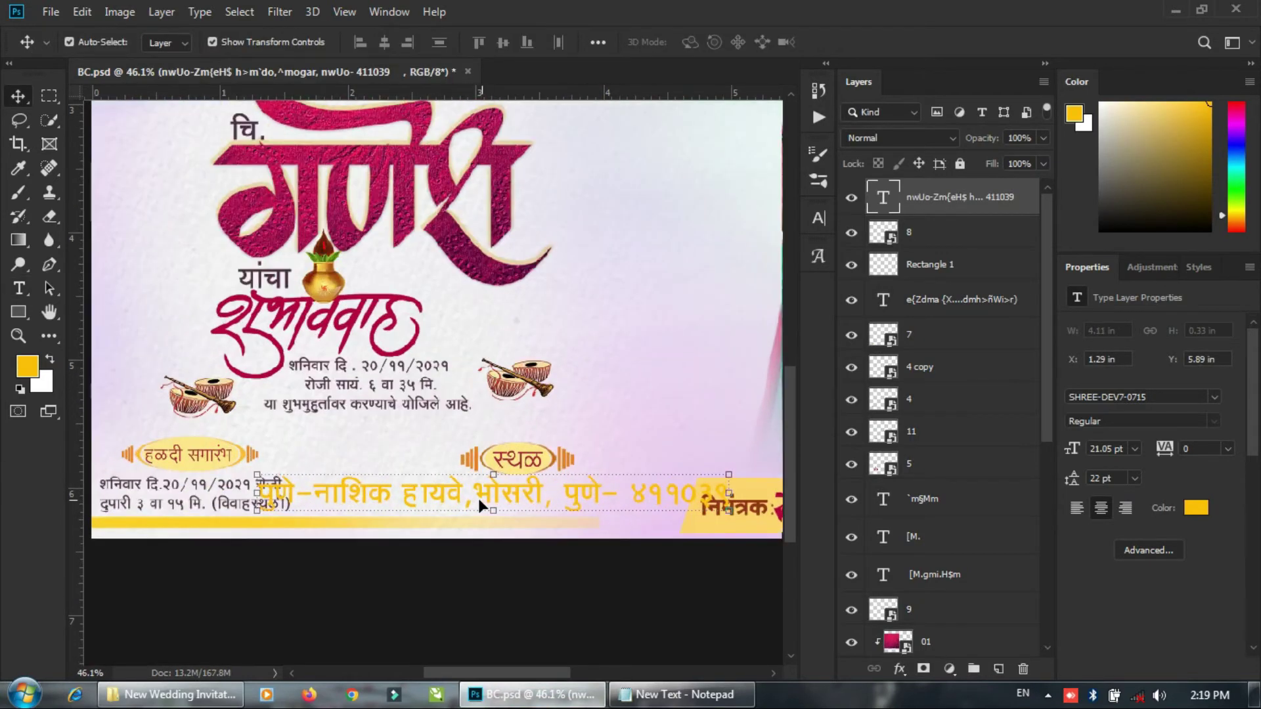
{"action": "key", "text": "t"}
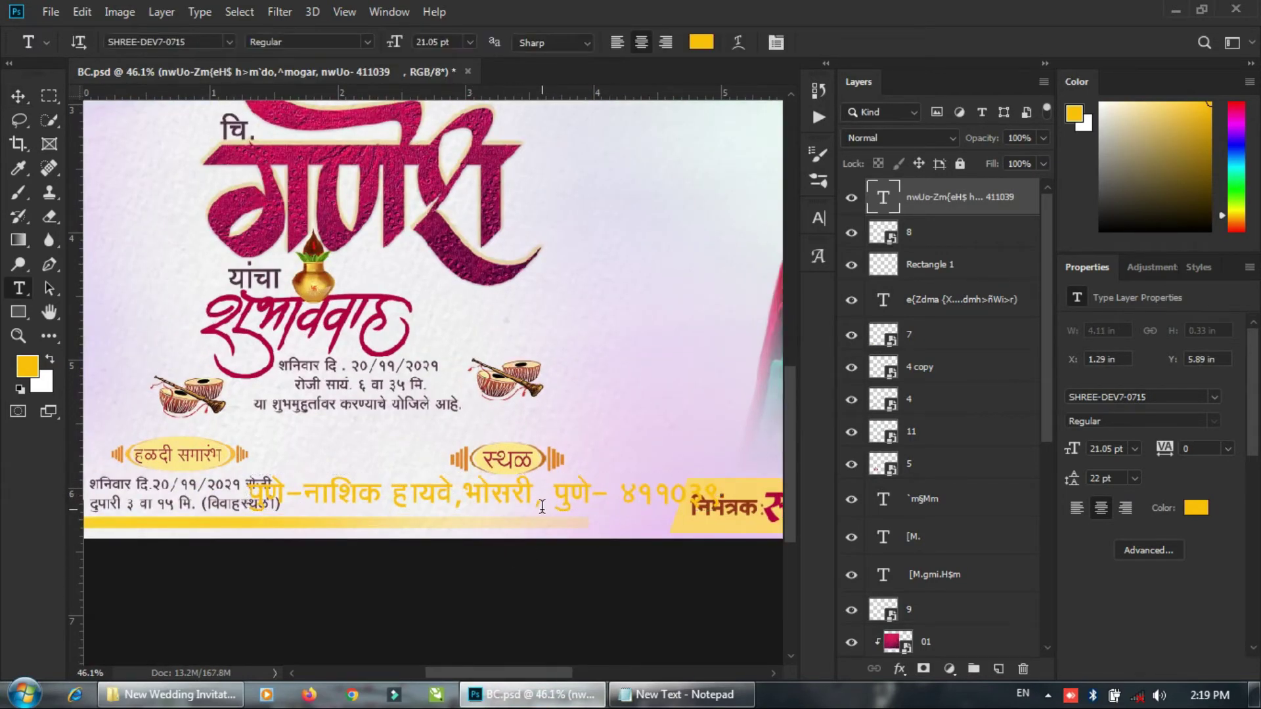
{"action": "left_click", "coordinate": [464, 499]}
{"action": "key", "text": "Return"}
{"action": "key", "text": "ctrl+Return"}
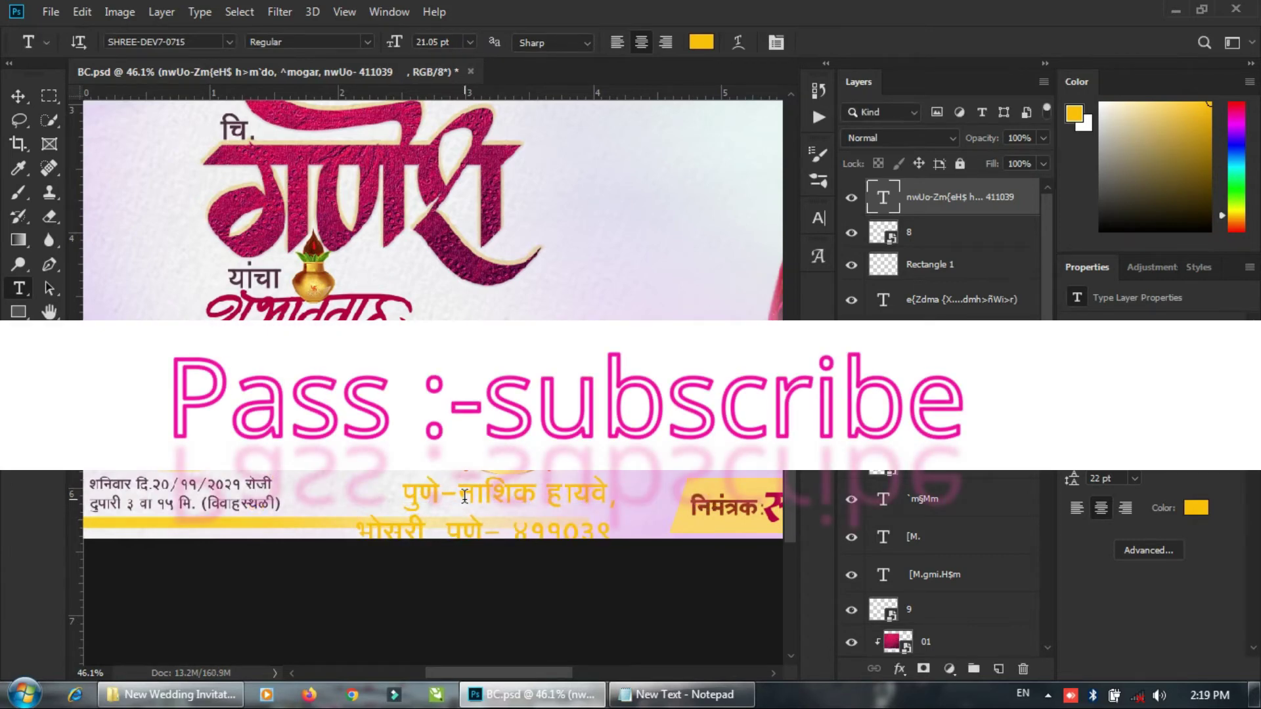
Scale the two-line venue address text down to about 11.96 pt below the स्थळ badge.
{"action": "key", "text": "v"}
{"action": "key", "text": "ctrl+t"}
{"action": "left_click_drag", "start_coordinate": [667, 475], "coordinate": [324, 471]}
{"action": "key", "text": "Return"}
Recolour the venue address text dark purple, #4f2e44, by sampling the colour of the haldi date text.
{"action": "key", "text": "t"}
{"action": "scroll", "coordinate": [194, 517], "scroll_direction": "up", "scroll_amount": 4}
{"action": "scroll", "coordinate": [258, 492], "scroll_direction": "up", "scroll_amount": 2}
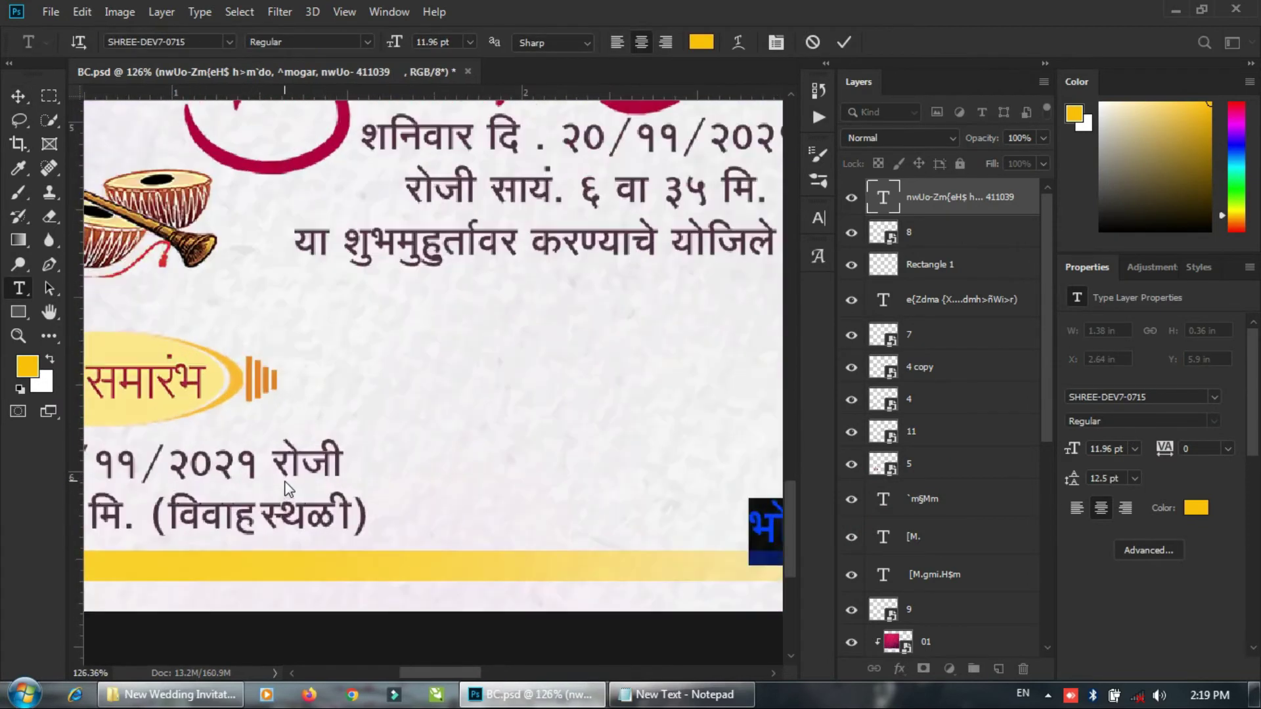
{"action": "left_click", "coordinate": [699, 45]}
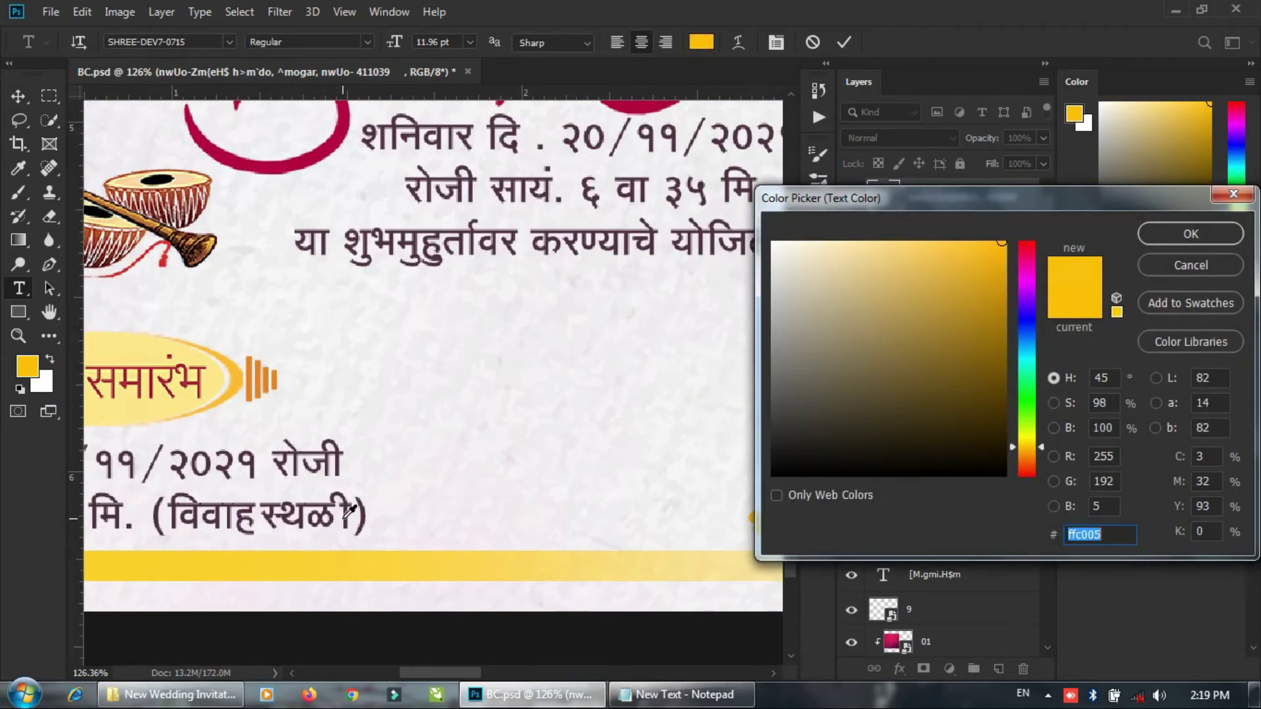
{"action": "left_click", "coordinate": [365, 516]}
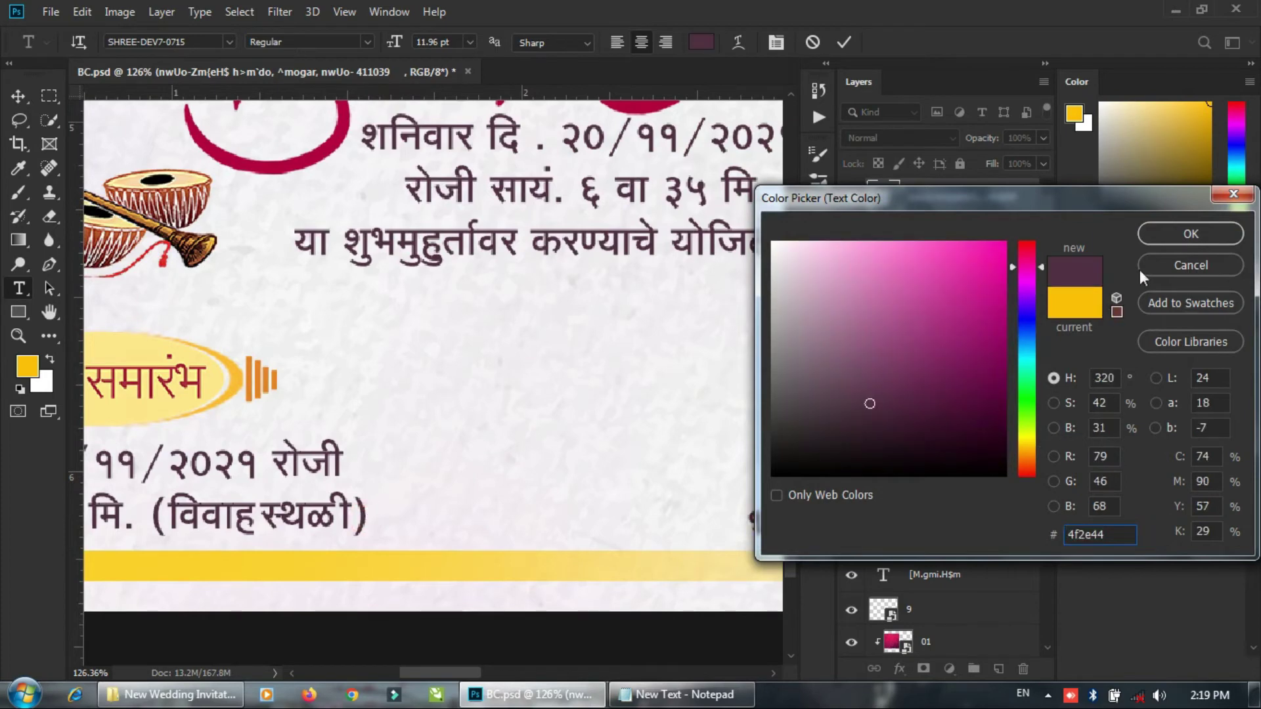
{"action": "left_click", "coordinate": [1155, 233]}
{"action": "scroll", "coordinate": [550, 413], "scroll_direction": "down", "scroll_amount": 3}
{"action": "key", "text": "v"}
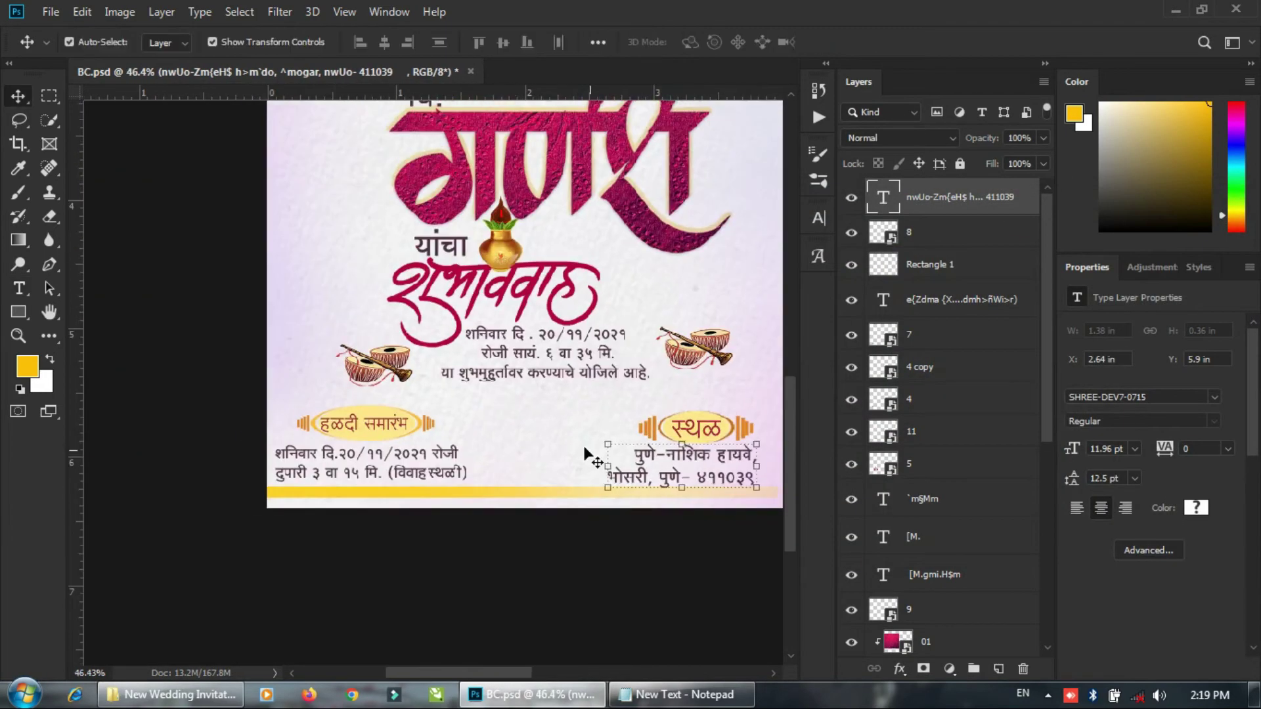
Nudge the venue address text right to about X 2.75 in, beneath the स्थळ badge.
{"action": "left_click_drag", "start_coordinate": [466, 466], "coordinate": [369, 571]}
{"action": "scroll", "coordinate": [505, 548], "scroll_direction": "up", "scroll_amount": 1}
{"action": "left_click_drag", "start_coordinate": [504, 547], "coordinate": [414, 476]}
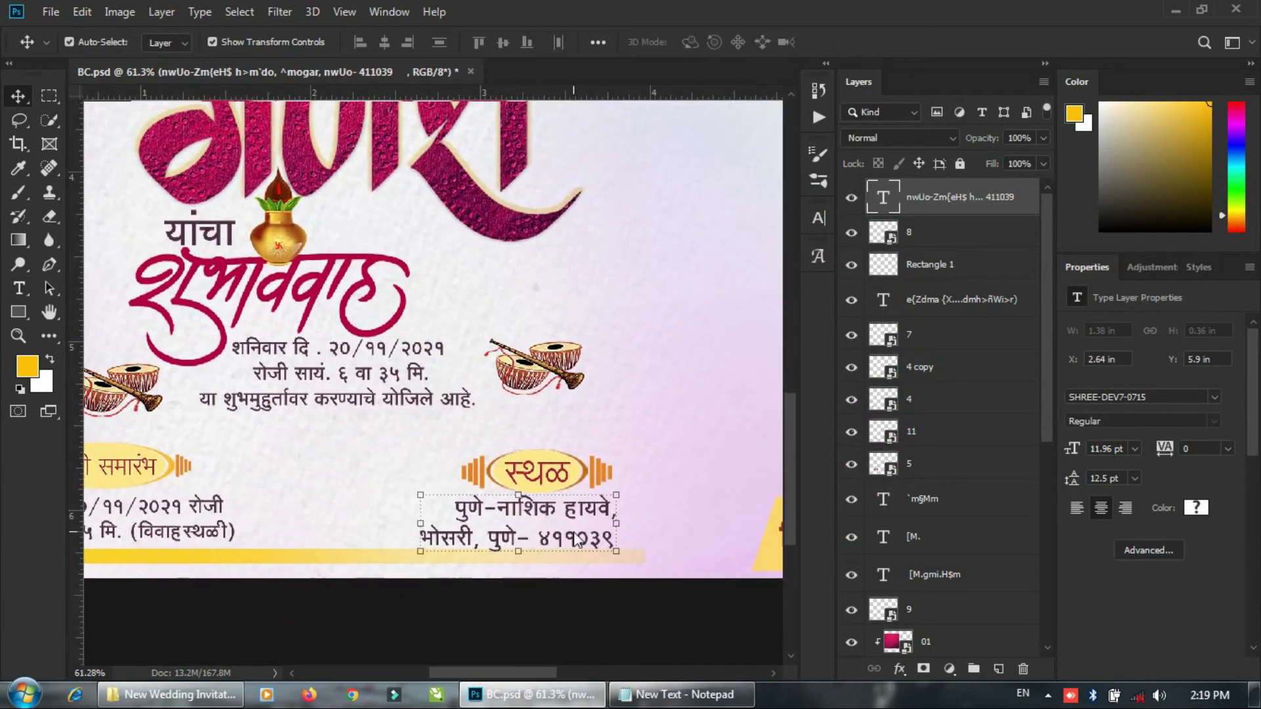
{"action": "key", "text": "Right"}
{"action": "key", "text": "Right"}
{"action": "key", "text": "Right"}
{"action": "key", "text": "Right"}
{"action": "key", "text": "Right"}
{"action": "key", "text": "Right"}
{"action": "key", "text": "Right"}
{"action": "key", "text": "Right"}
{"action": "key", "text": "Right"}
{"action": "key", "text": "Right"}
{"action": "key", "text": "Right"}
{"action": "key", "text": "Right"}
{"action": "key", "text": "Right"}
{"action": "key", "text": "Right"}
{"action": "key", "text": "Right"}
{"action": "key", "text": "Right"}
{"action": "key", "text": "Right"}
{"action": "key", "text": "Right"}
{"action": "key", "text": "Right"}
{"action": "key", "text": "Right"}
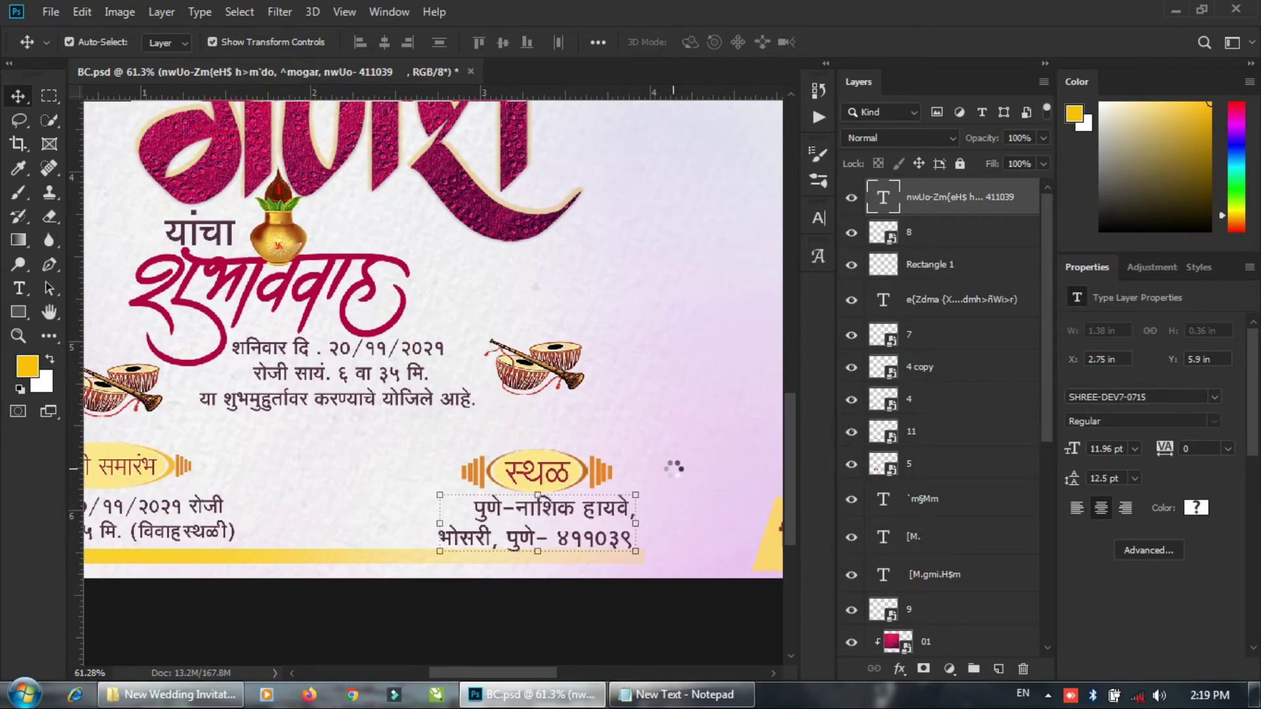
Nudge the yellow strip slightly down to clear the address text, to about Y 6.24 in.
{"action": "left_click", "coordinate": [371, 544]}
{"action": "left_click", "coordinate": [369, 555]}
{"action": "key", "text": "Down"}
{"action": "key", "text": "Down"}
{"action": "key", "text": "Down"}
{"action": "key", "text": "Down"}
{"action": "key", "text": "Down"}
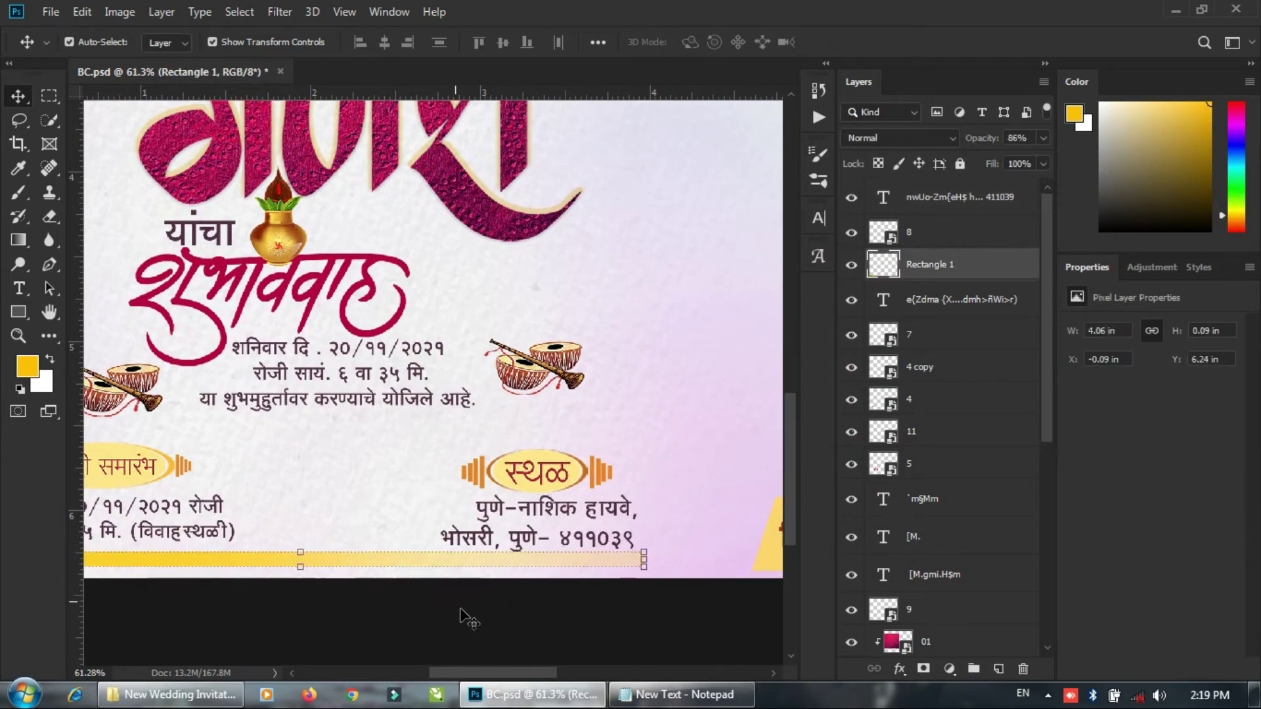
{"action": "left_click", "coordinate": [460, 612]}
{"action": "scroll", "coordinate": [436, 383], "scroll_direction": "down", "scroll_amount": 4}
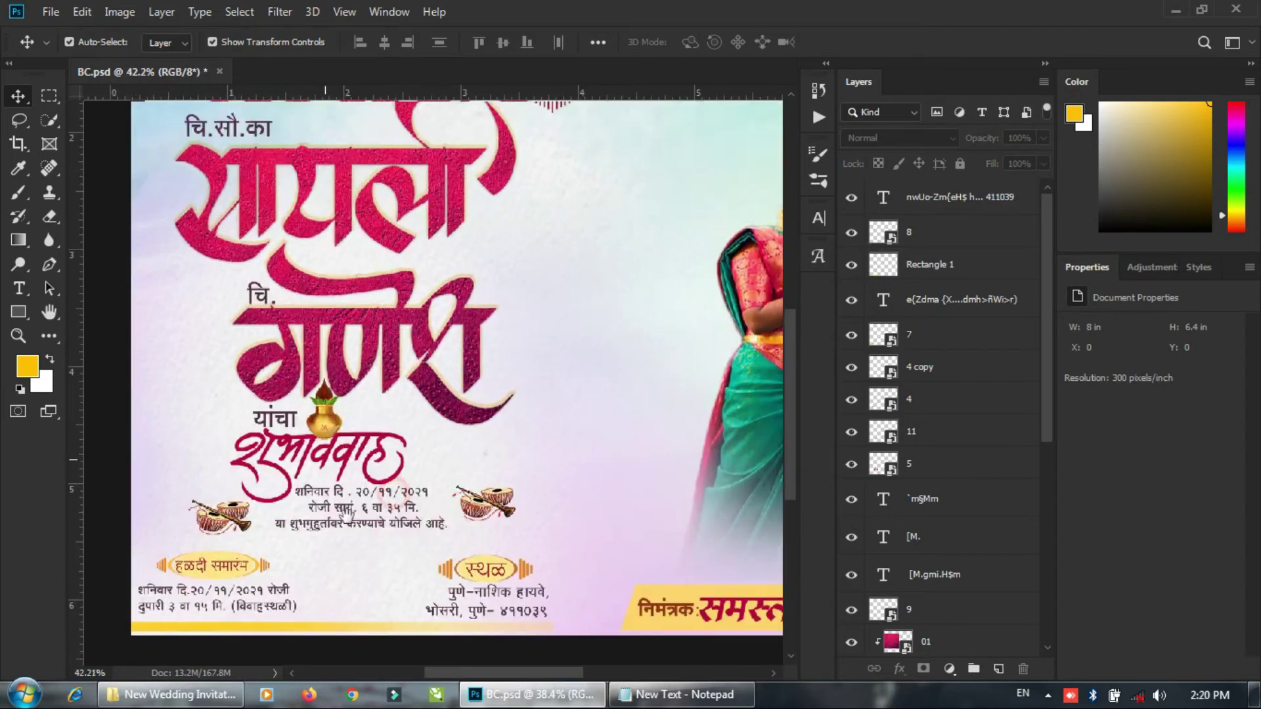
Draw a thin vertical yellow rectangle, about 6 px by 166 px, between the haldi date text and the venue address.
{"action": "scroll", "coordinate": [354, 518], "scroll_direction": "up", "scroll_amount": 3}
{"action": "left_click_drag", "start_coordinate": [333, 547], "coordinate": [323, 430]}
{"action": "scroll", "coordinate": [340, 463], "scroll_direction": "up", "scroll_amount": 3}
{"action": "key", "text": "ctrl+r"}
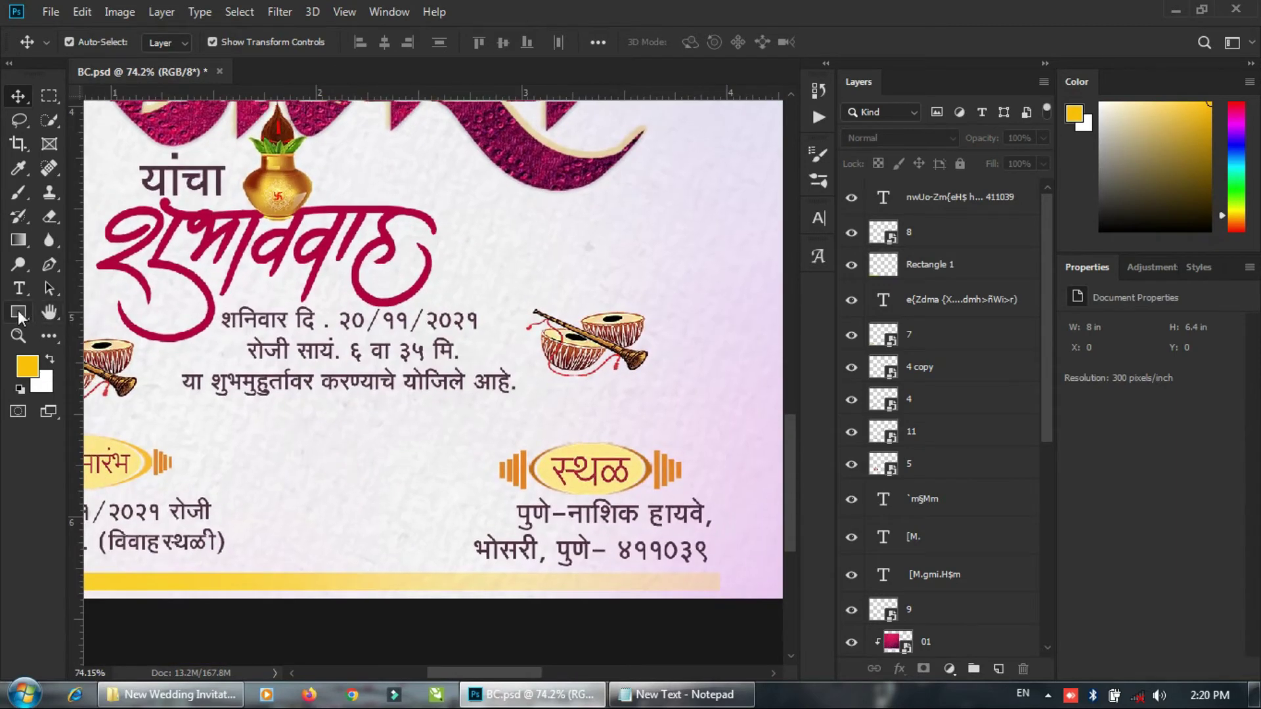
{"action": "right_click", "coordinate": [19, 313]}
{"action": "left_click", "coordinate": [75, 295]}
{"action": "right_click", "coordinate": [11, 306]}
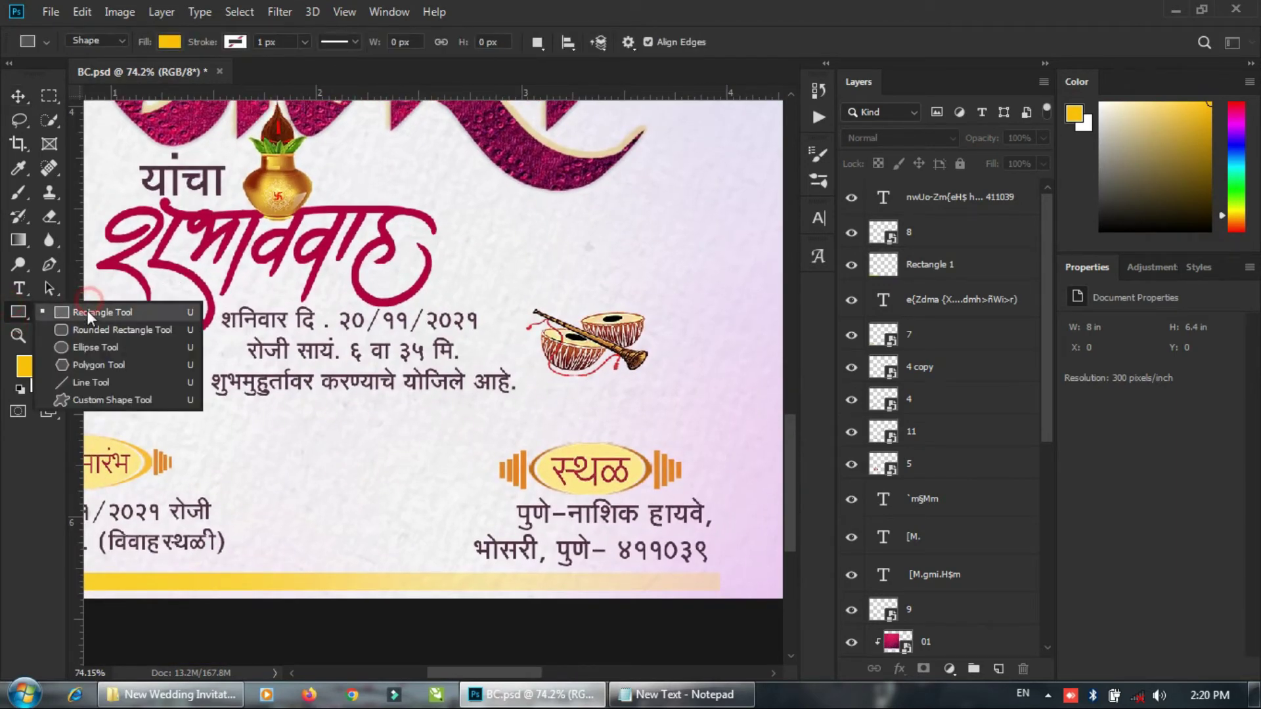
{"action": "left_click", "coordinate": [89, 315]}
{"action": "scroll", "coordinate": [417, 437], "scroll_direction": "up", "scroll_amount": 3}
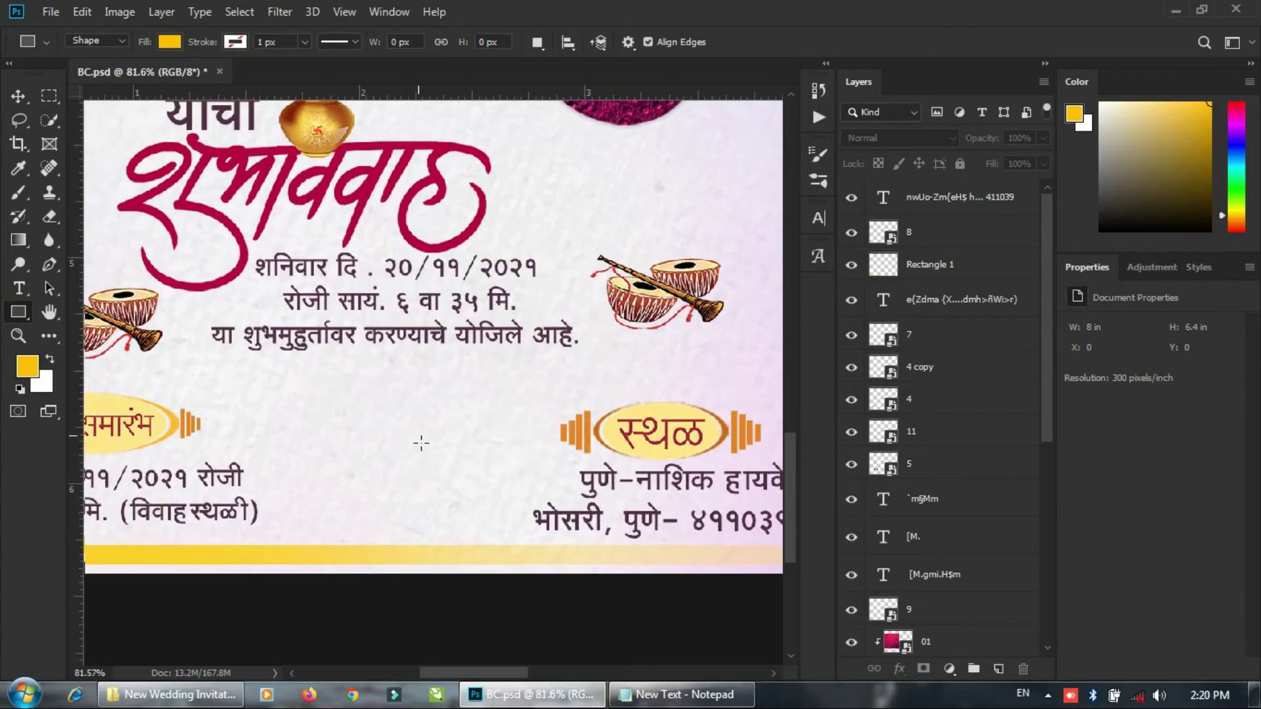
{"action": "left_click_drag", "start_coordinate": [426, 442], "coordinate": [437, 441]}
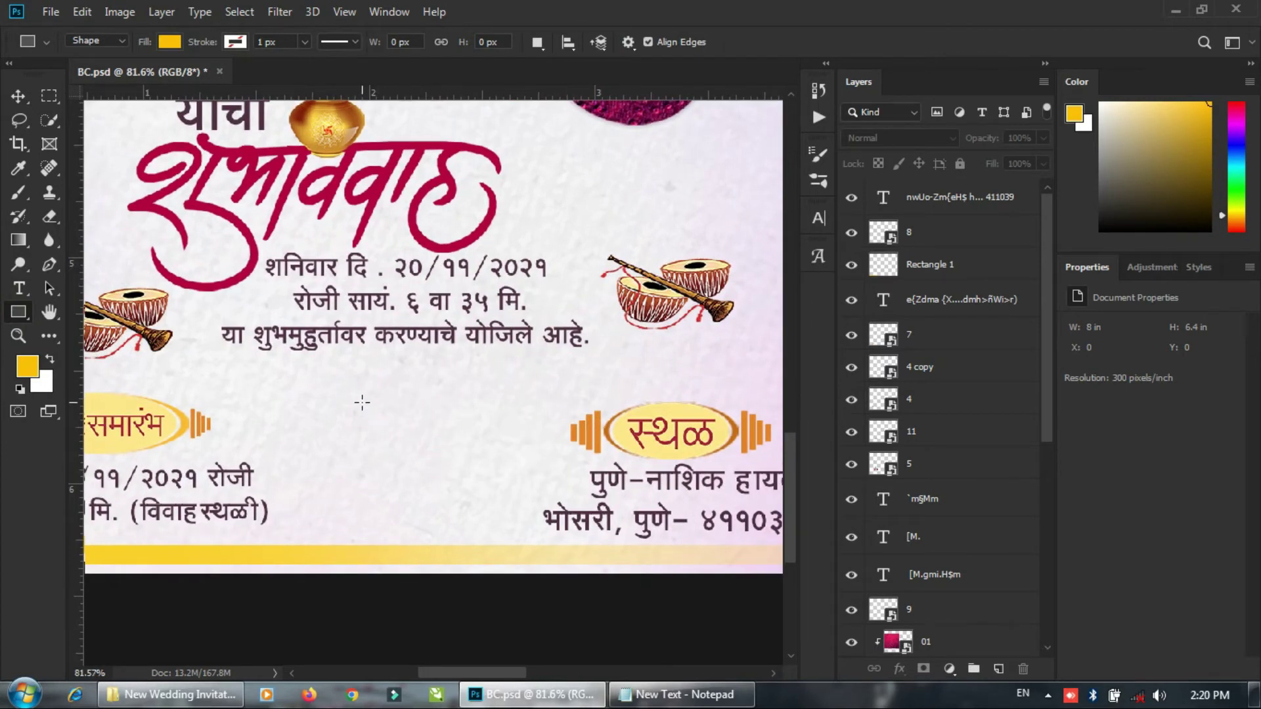
{"action": "left_click_drag", "start_coordinate": [362, 401], "coordinate": [365, 526]}
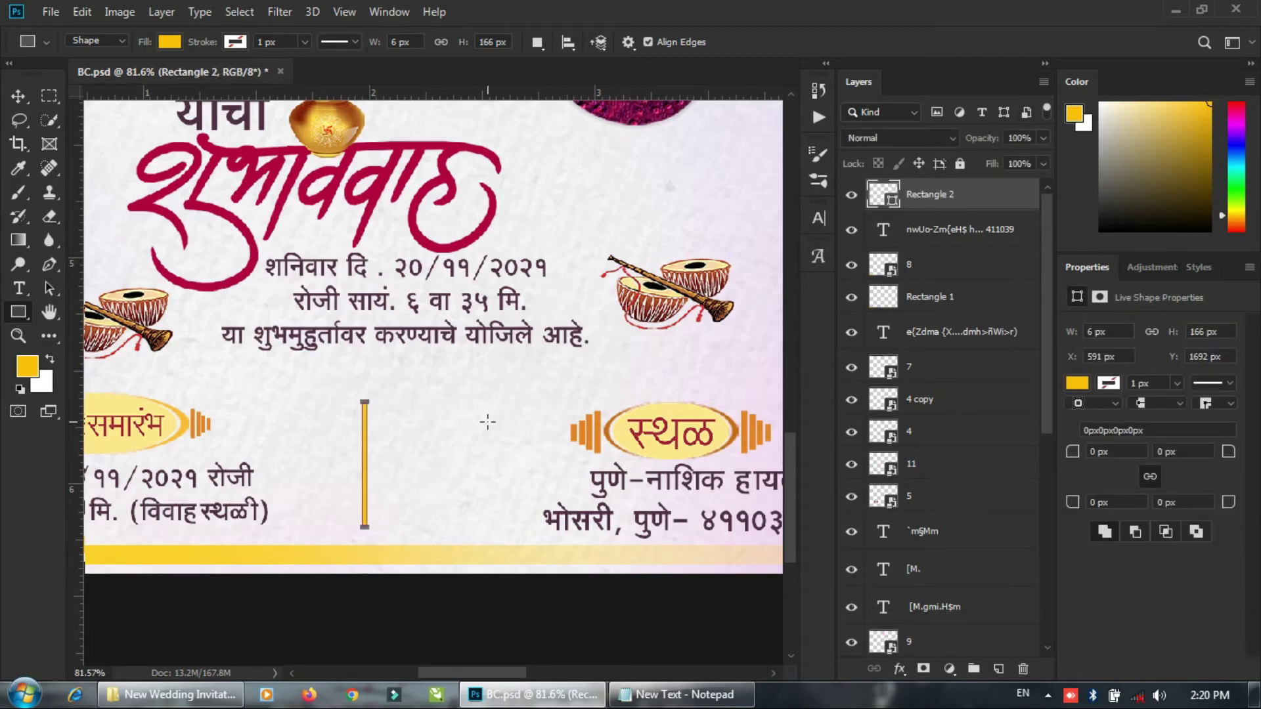
{"action": "key", "text": "v"}
{"action": "left_click", "coordinate": [405, 434]}
{"action": "scroll", "coordinate": [355, 412], "scroll_direction": "down", "scroll_amount": 4}
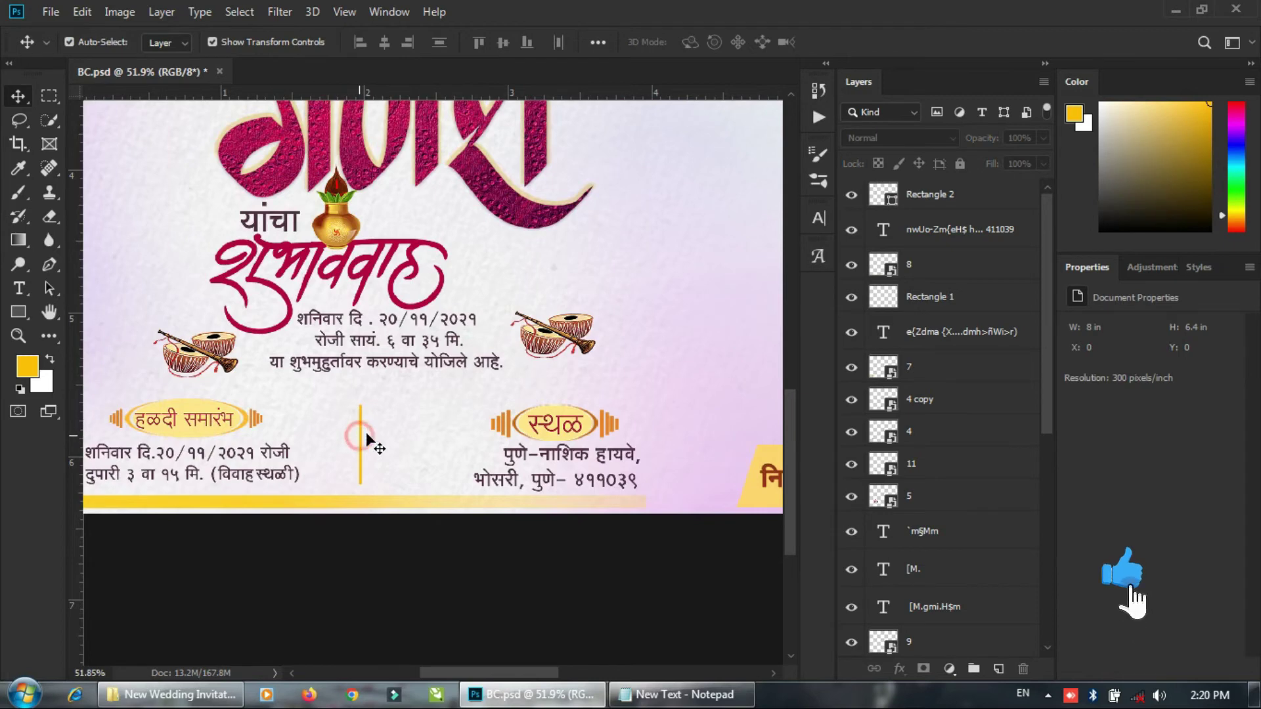
Rasterize the thin yellow divider and fade its ends with the Eraser at a brush size of 100.
{"action": "scroll", "coordinate": [366, 439], "scroll_direction": "up", "scroll_amount": 3}
{"action": "left_click", "coordinate": [358, 439]}
{"action": "key", "text": "e"}
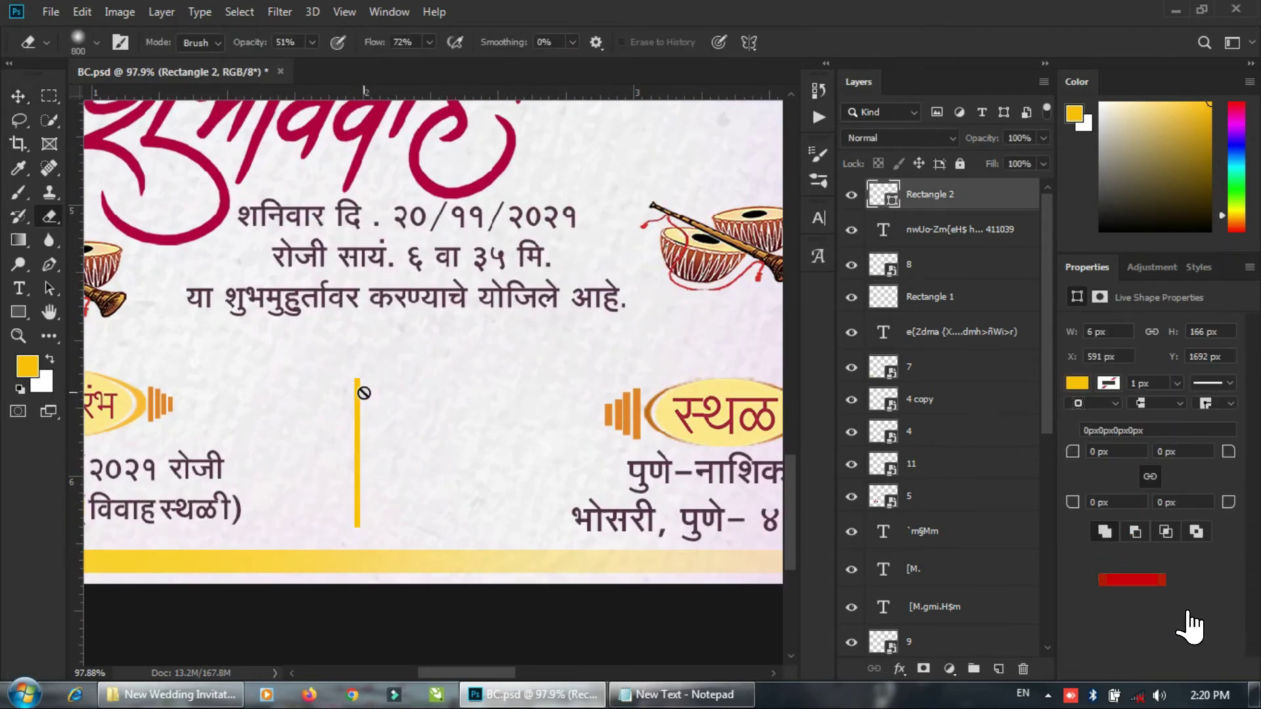
{"action": "left_click", "coordinate": [359, 391]}
{"action": "left_click", "coordinate": [550, 274]}
{"action": "key", "text": "bracketleft"}
{"action": "key", "text": "bracketleft"}
{"action": "key", "text": "bracketleft"}
{"action": "key", "text": "bracketleft"}
{"action": "key", "text": "bracketleft"}
{"action": "key", "text": "bracketleft"}
{"action": "key", "text": "bracketleft"}
{"action": "key", "text": "bracketleft"}
{"action": "key", "text": "bracketleft"}
{"action": "key", "text": "bracketleft"}
{"action": "key", "text": "bracketleft"}
{"action": "key", "text": "bracketleft"}
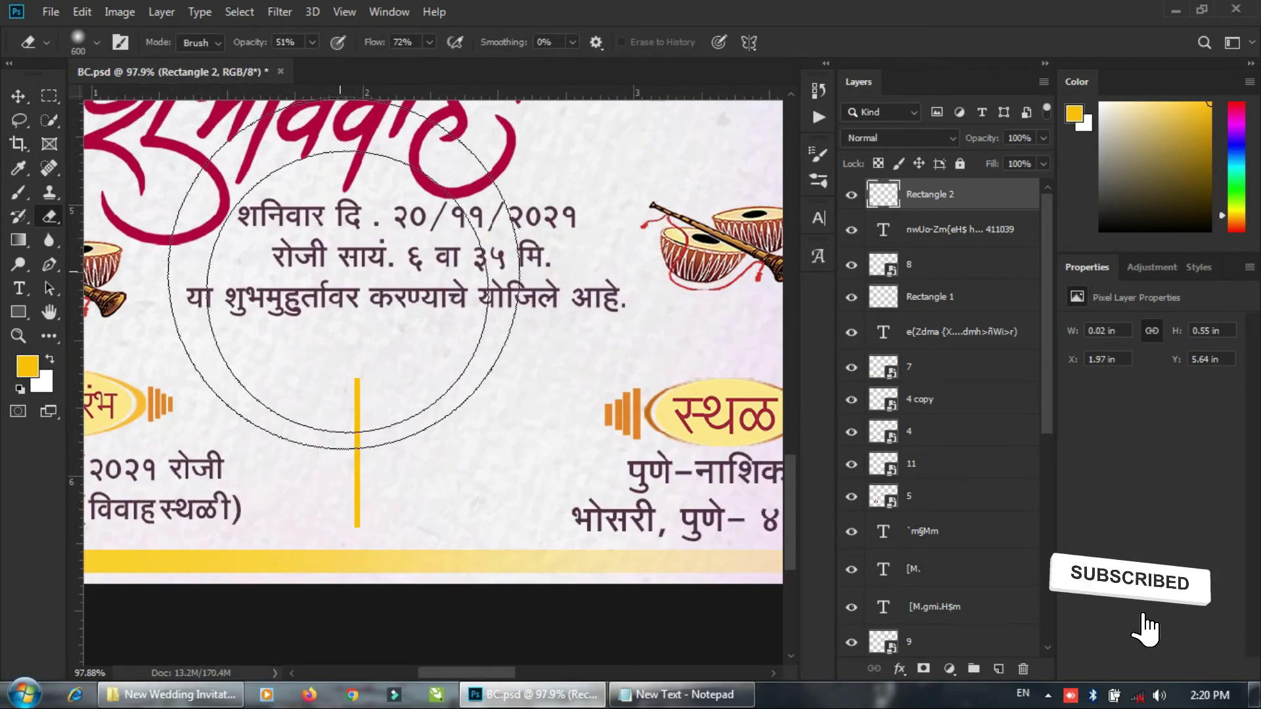
{"action": "left_click", "coordinate": [359, 505]}
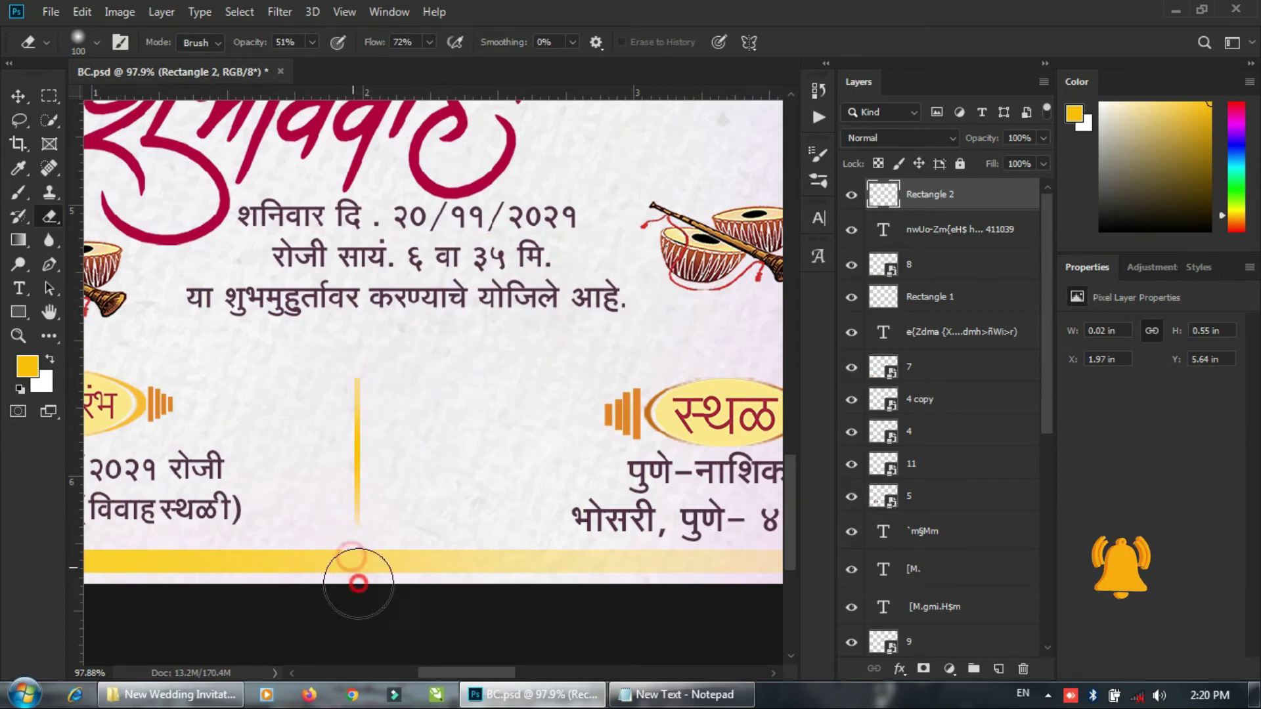
{"action": "scroll", "coordinate": [404, 371], "scroll_direction": "down", "scroll_amount": 6}
{"action": "left_click", "coordinate": [434, 407]}
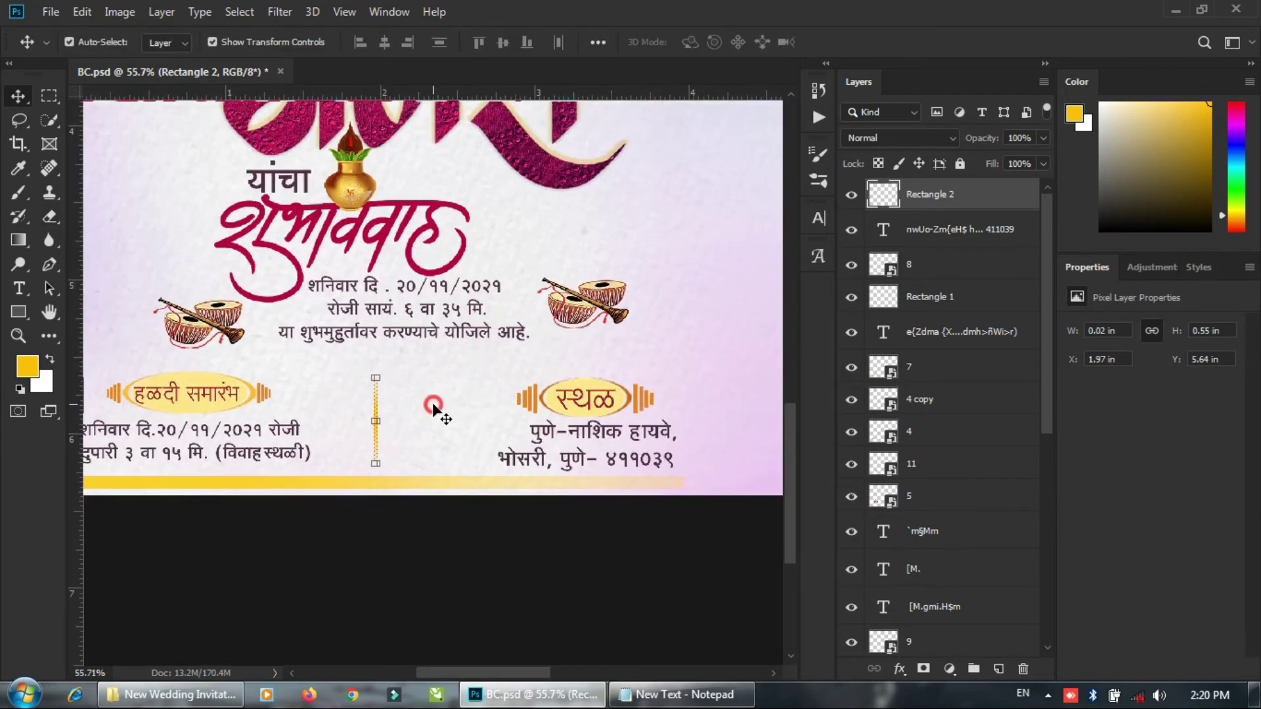
Copy the venue name from the Notepad text and add it as a separate line, रोशल गार्डन, near the स्थळ badge.
{"action": "scroll", "coordinate": [430, 404], "scroll_direction": "down", "scroll_amount": 2}
{"action": "left_click_drag", "start_coordinate": [404, 395], "coordinate": [366, 481]}
{"action": "scroll", "coordinate": [428, 447], "scroll_direction": "up", "scroll_amount": 3}
{"action": "left_click_drag", "start_coordinate": [482, 482], "coordinate": [439, 458]}
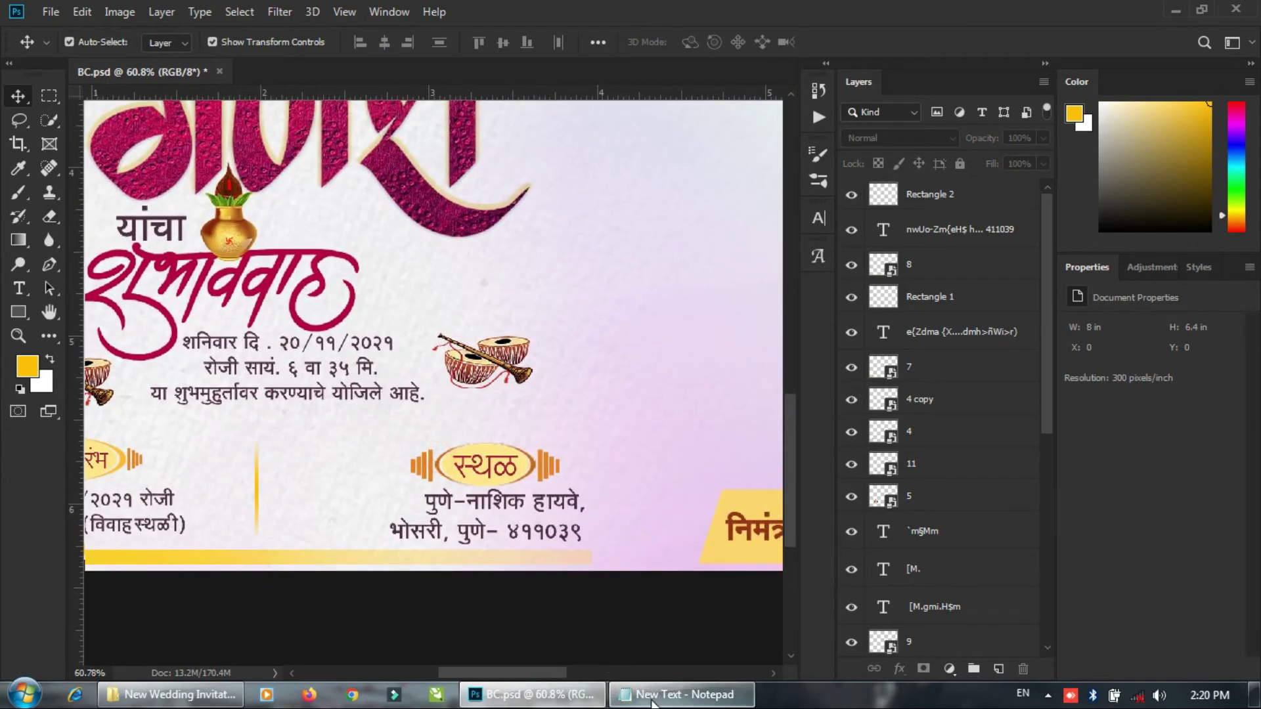
{"action": "left_click", "coordinate": [683, 694]}
{"action": "left_click_drag", "start_coordinate": [183, 306], "coordinate": [141, 303]}
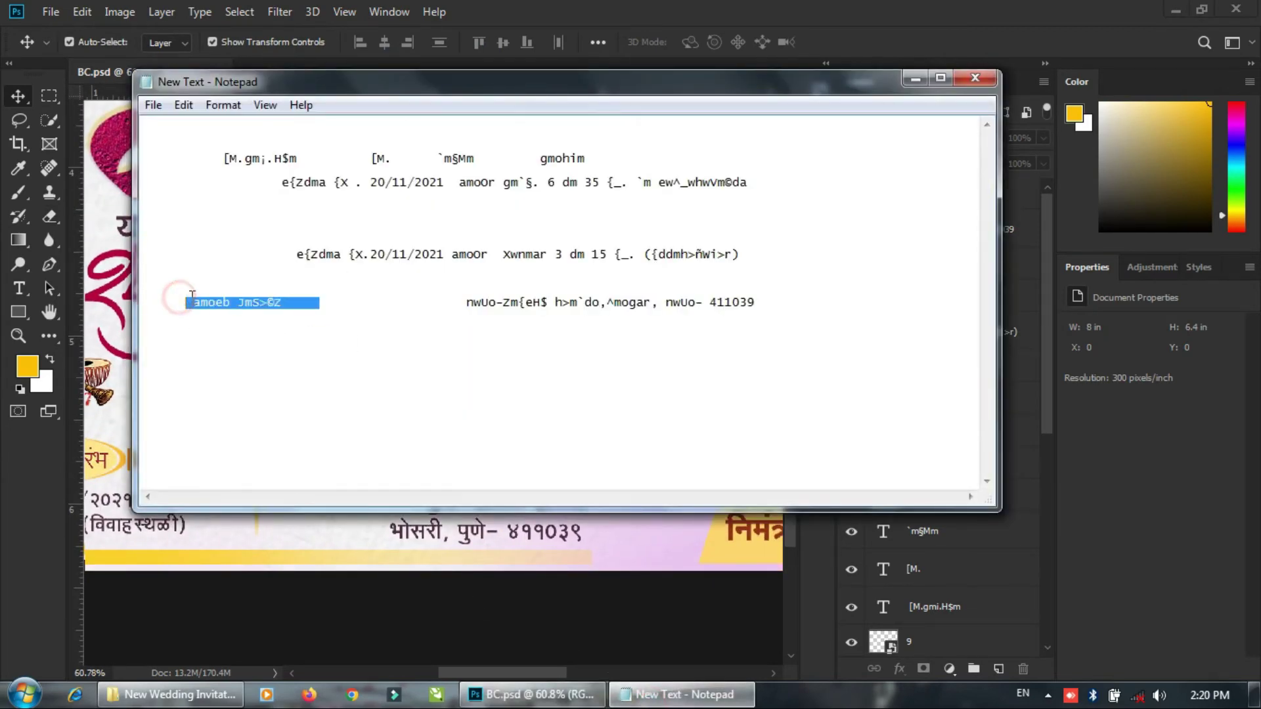
{"action": "left_click", "coordinate": [512, 698]}
{"action": "left_click", "coordinate": [597, 392]}
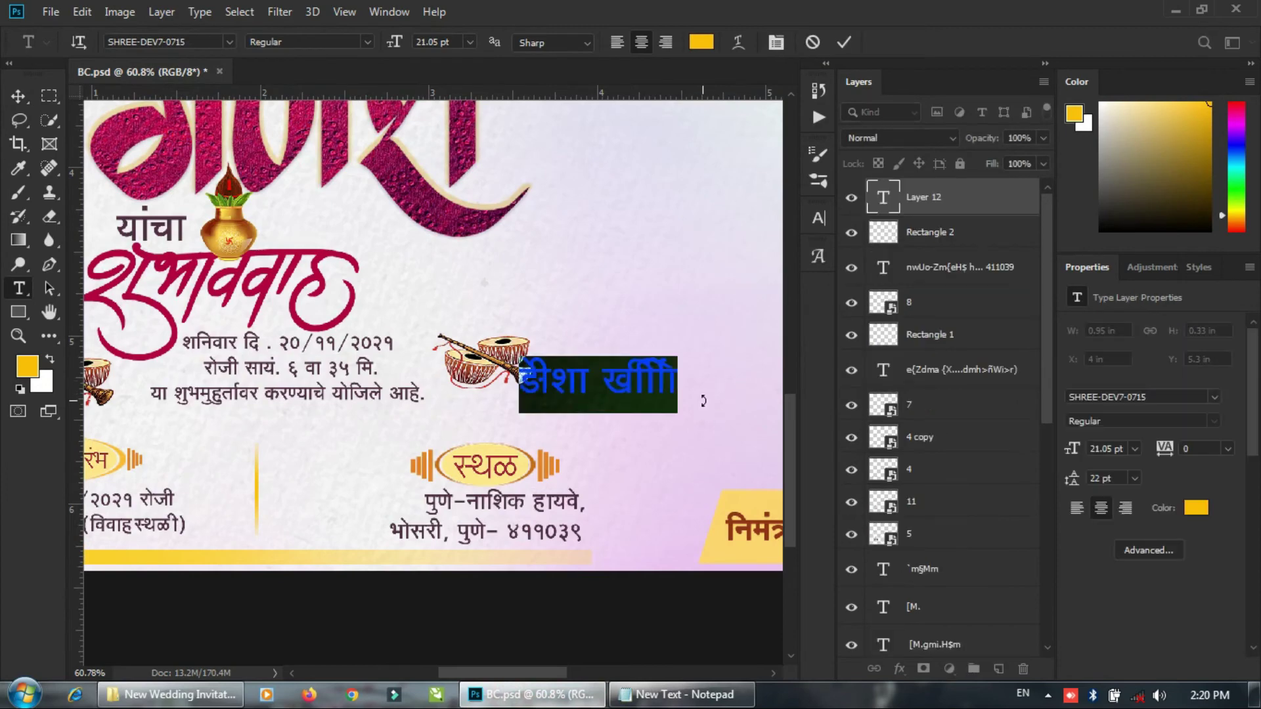
{"action": "type", "text": "रोशल गार्डन"}
{"action": "left_click_drag", "start_coordinate": [435, 391], "coordinate": [664, 388]}
Recolour the रोशल गार्डन text dark magenta, #a31052.
{"action": "left_click", "coordinate": [702, 41]}
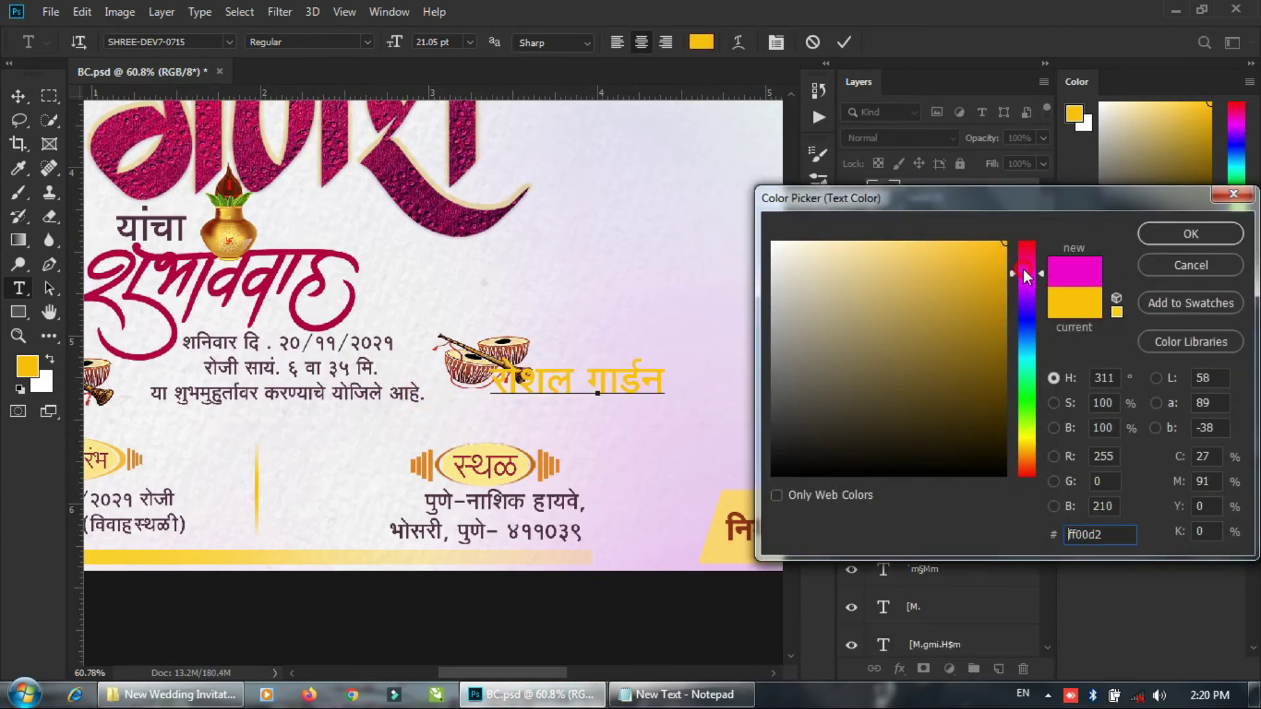
{"action": "left_click_drag", "start_coordinate": [1023, 269], "coordinate": [983, 327]}
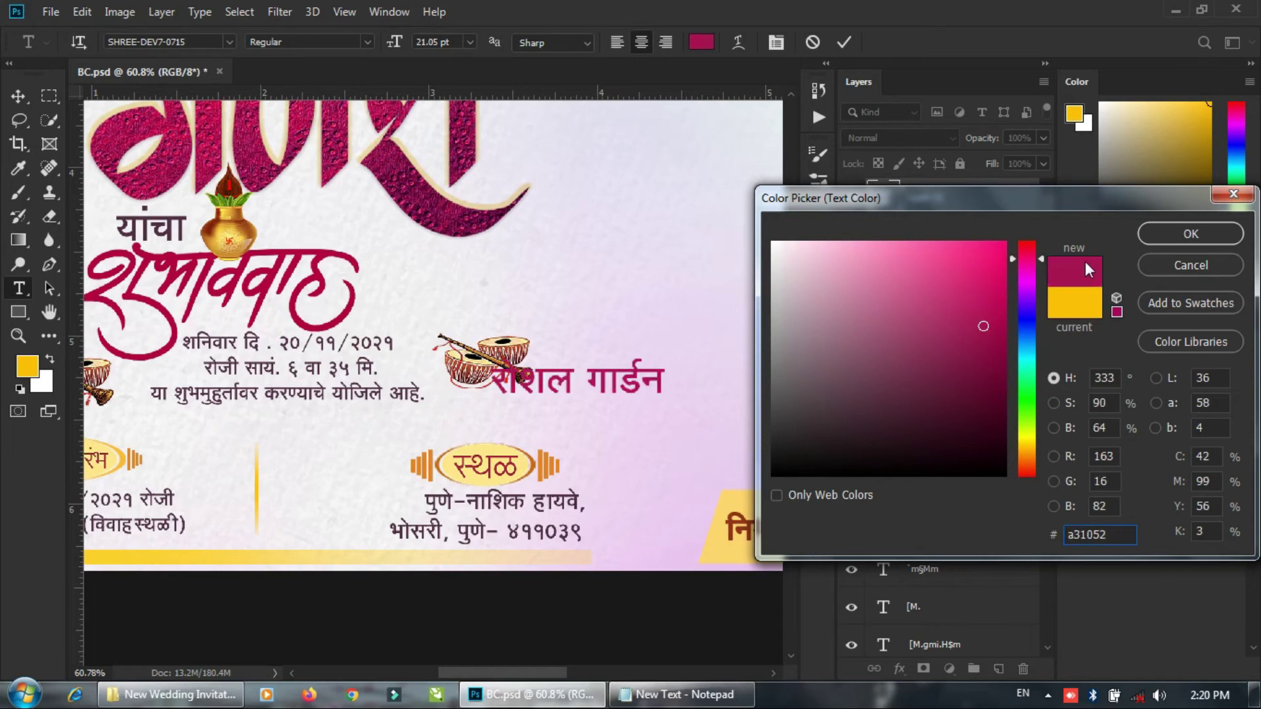
{"action": "left_click", "coordinate": [1156, 234]}
{"action": "left_click", "coordinate": [844, 42]}
{"action": "key", "text": "v"}
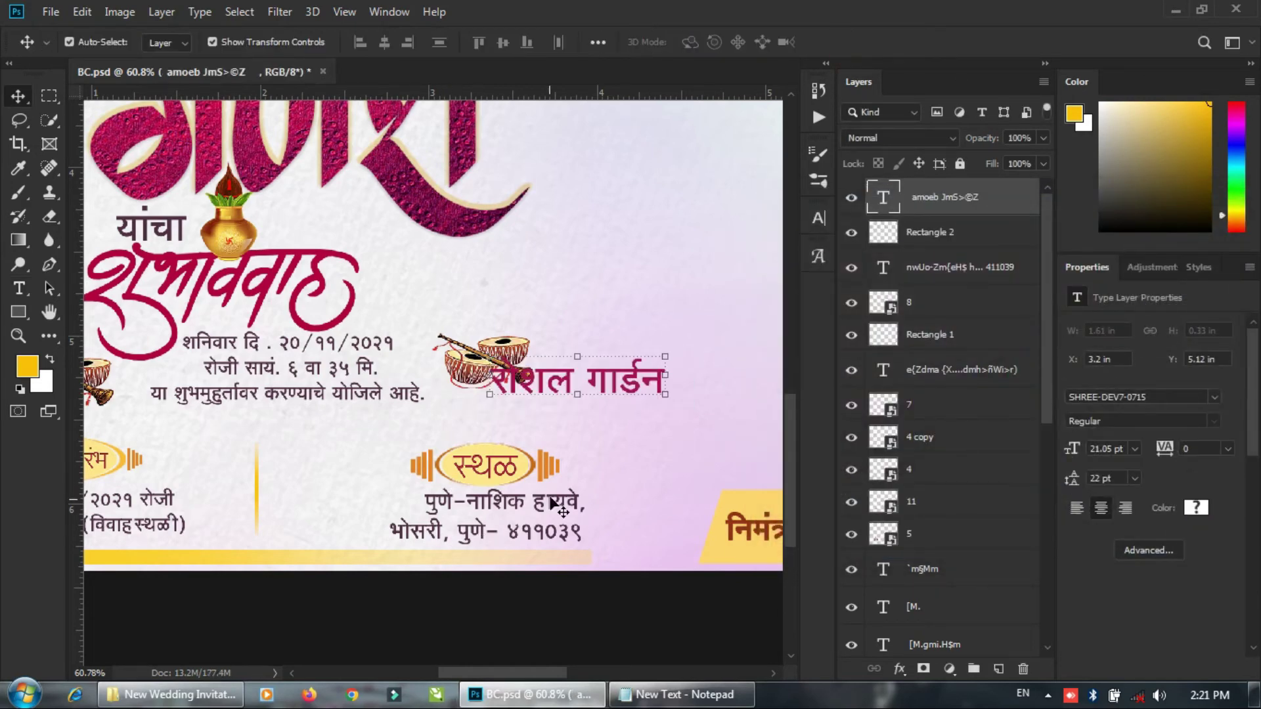
Scale the venue address text down to about 9.38 pt and lower it to make room for the venue name.
{"action": "left_click_drag", "start_coordinate": [629, 381], "coordinate": [647, 454]}
{"action": "left_click", "coordinate": [538, 533]}
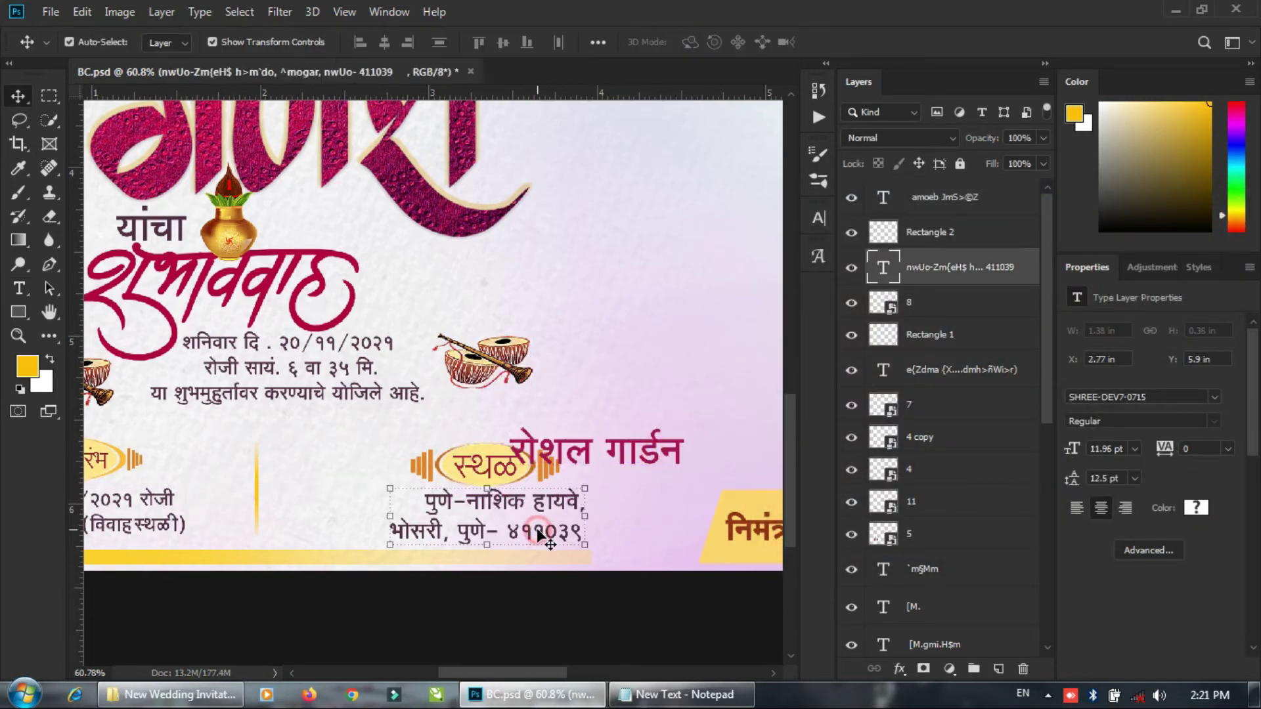
{"action": "left_click_drag", "start_coordinate": [557, 533], "coordinate": [544, 539]}
{"action": "key", "text": "ctrl+t"}
{"action": "left_click_drag", "start_coordinate": [629, 504], "coordinate": [549, 523]}
{"action": "left_click", "coordinate": [849, 42]}
Move the रोशल गार्डन text directly below the स्थळ badge and scale it down to about 15.67 pt.
{"action": "left_click", "coordinate": [754, 335]}
{"action": "left_click_drag", "start_coordinate": [617, 453], "coordinate": [507, 501]}
{"action": "key", "text": "ctrl+t"}
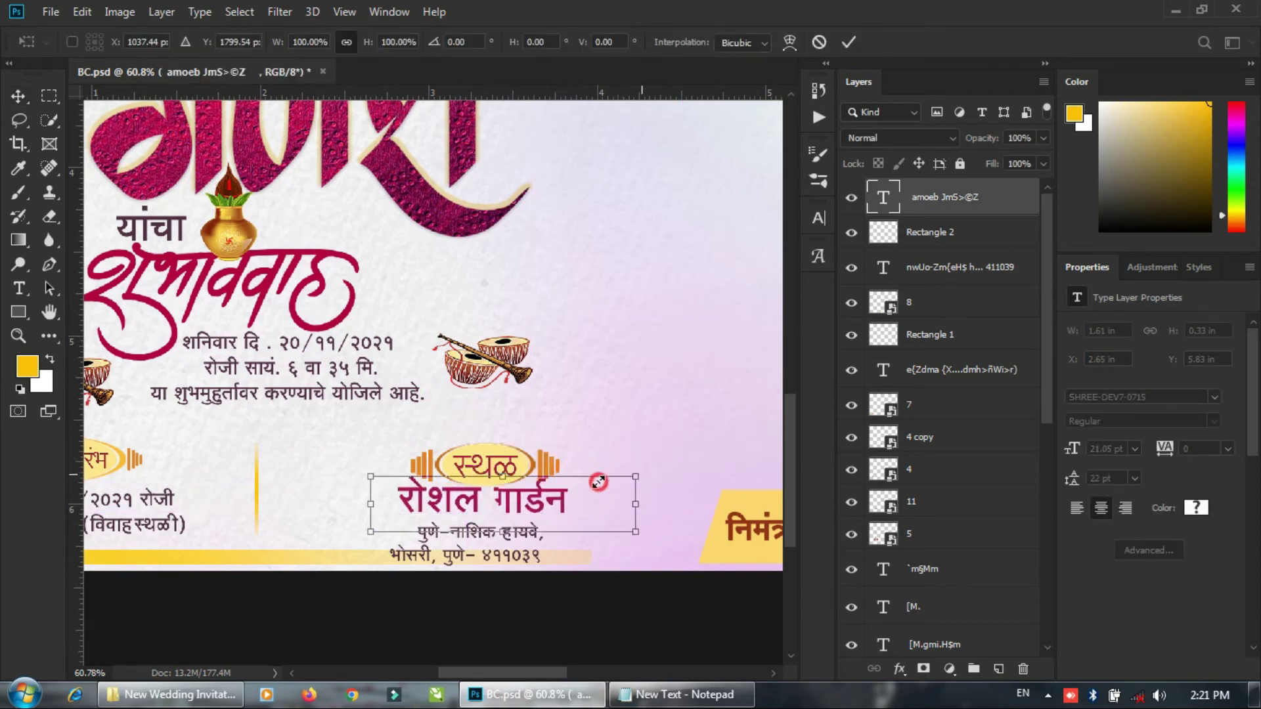
{"action": "left_click_drag", "start_coordinate": [598, 483], "coordinate": [552, 487]}
{"action": "key", "text": "Return"}
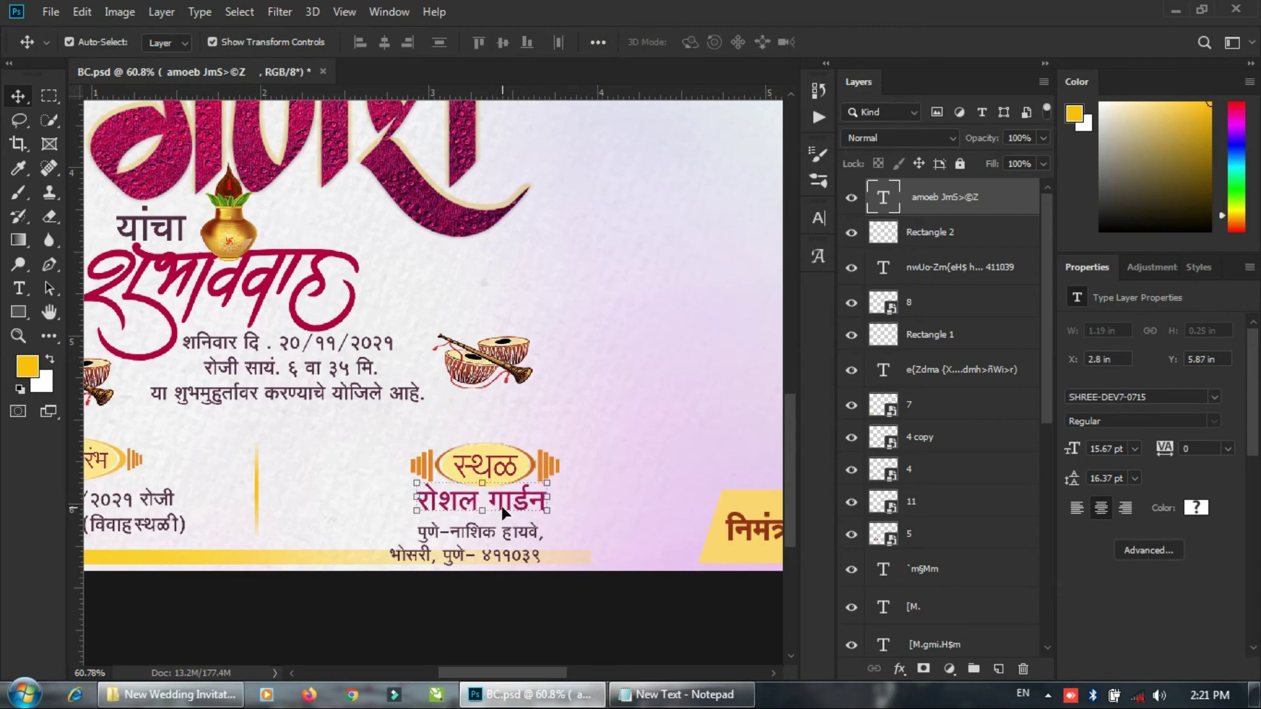
Tighten the address under the venue name, placing it at about X 2.8 in, Y 6.03 in.
{"action": "left_click", "coordinate": [528, 542]}
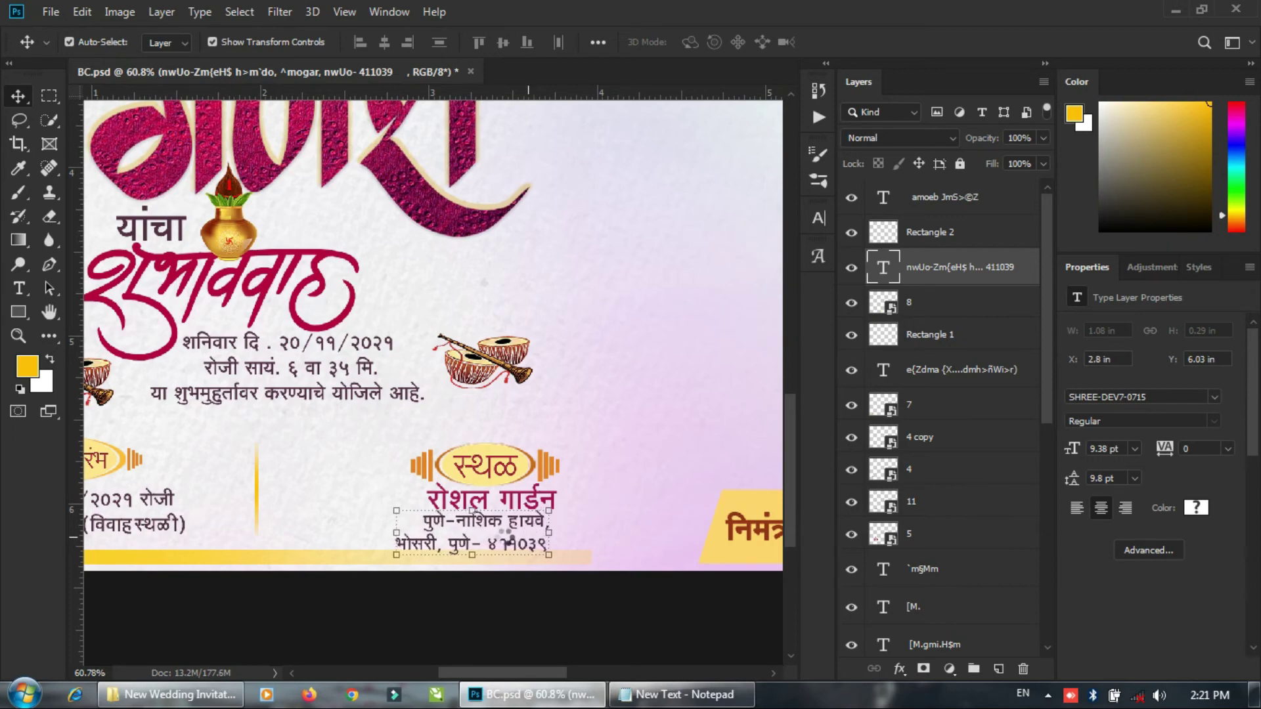
{"action": "left_click", "coordinate": [587, 480]}
{"action": "scroll", "coordinate": [445, 440], "scroll_direction": "down", "scroll_amount": 5}
{"action": "left_click_drag", "start_coordinate": [419, 444], "coordinate": [471, 476]}
{"action": "scroll", "coordinate": [486, 477], "scroll_direction": "down", "scroll_amount": 5}
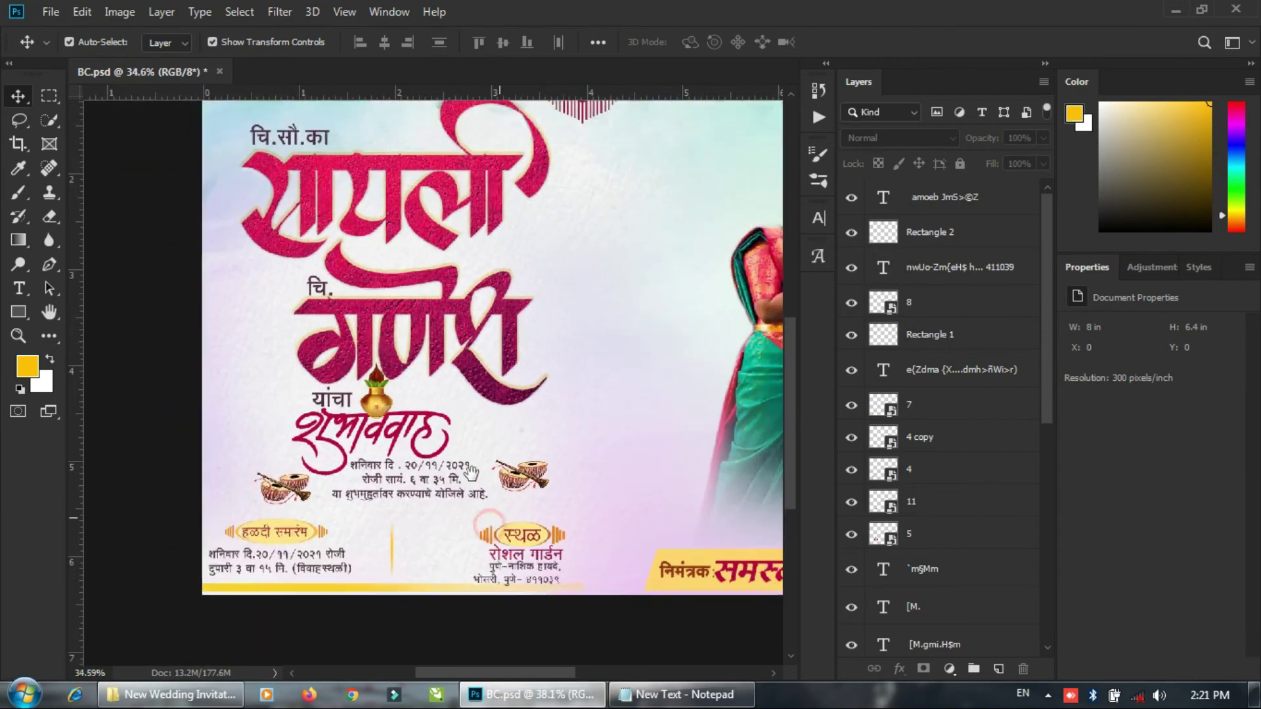
{"action": "scroll", "coordinate": [511, 434], "scroll_direction": "up", "scroll_amount": 3}
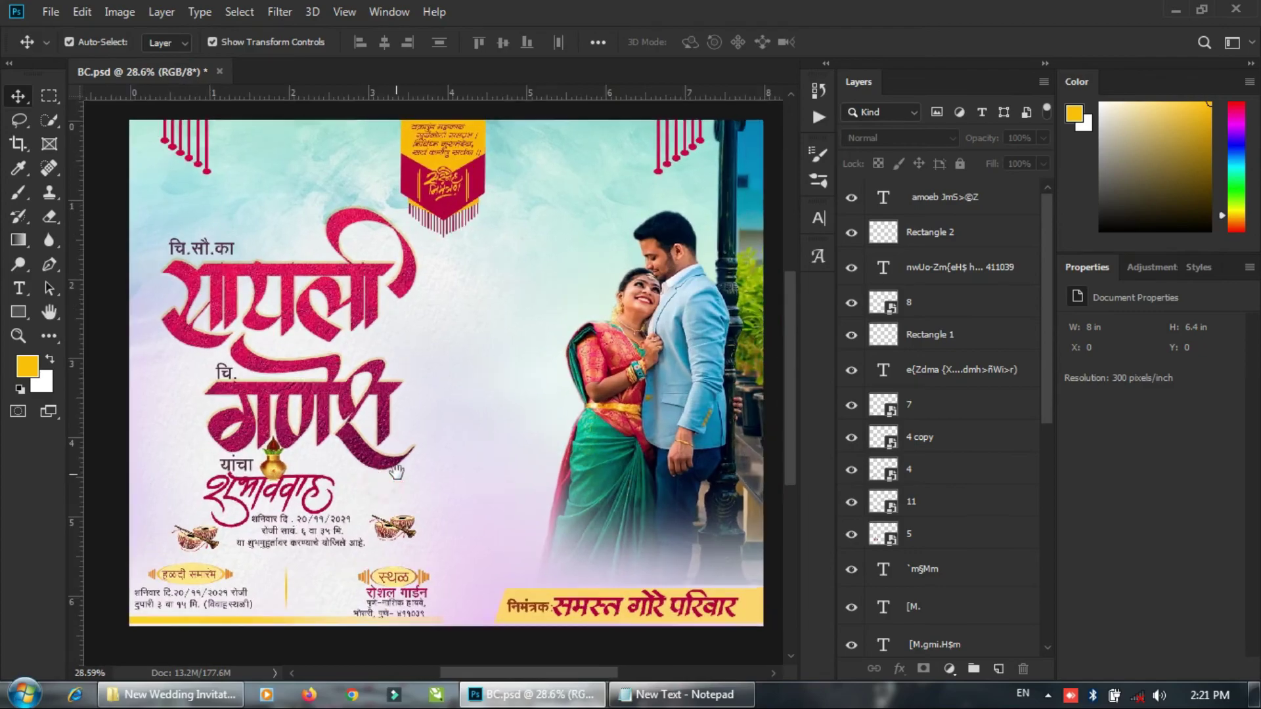
Place the 6.png ornament from the New Wedding Invitation folder, scale it to about 40.53% and move it over the haldi date text.
{"action": "left_click", "coordinate": [171, 694]}
{"action": "left_click_drag", "start_coordinate": [801, 128], "coordinate": [485, 444]}
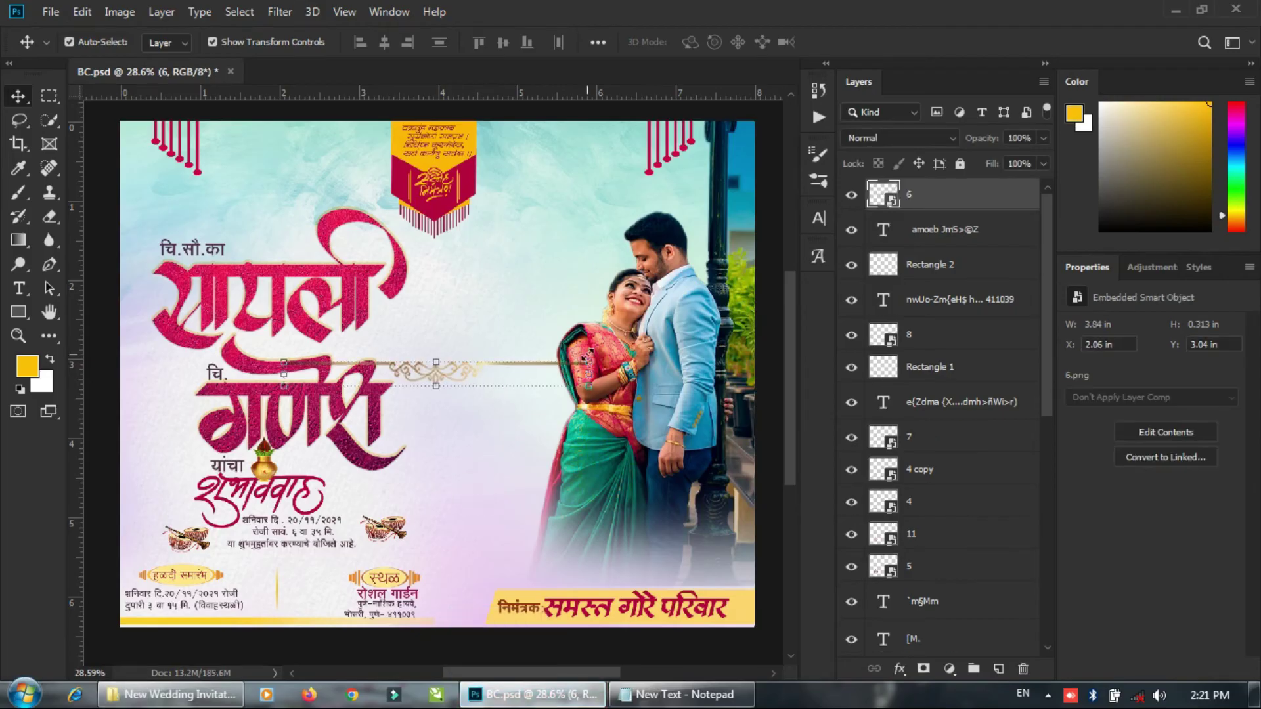
{"action": "left_click_drag", "start_coordinate": [587, 356], "coordinate": [405, 406]}
{"action": "scroll", "coordinate": [354, 463], "scroll_direction": "up", "scroll_amount": 4}
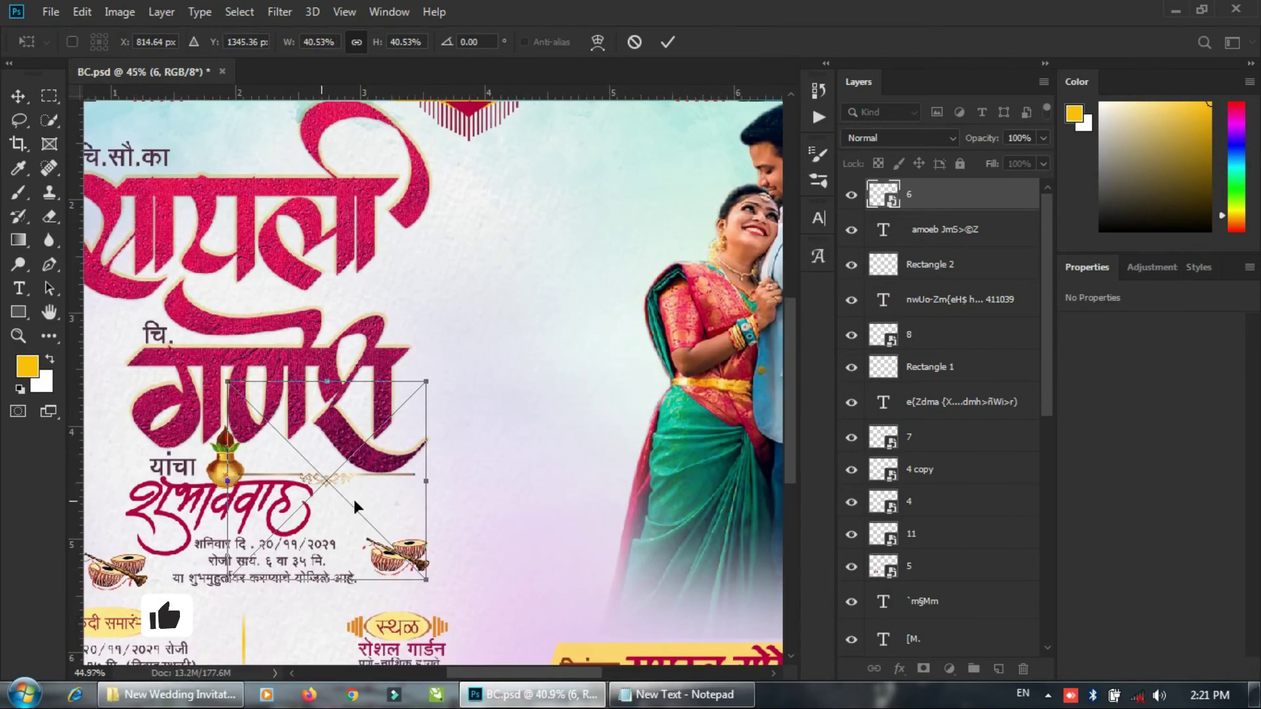
{"action": "scroll", "coordinate": [354, 507], "scroll_direction": "up", "scroll_amount": 2}
{"action": "left_click_drag", "start_coordinate": [374, 503], "coordinate": [341, 557]}
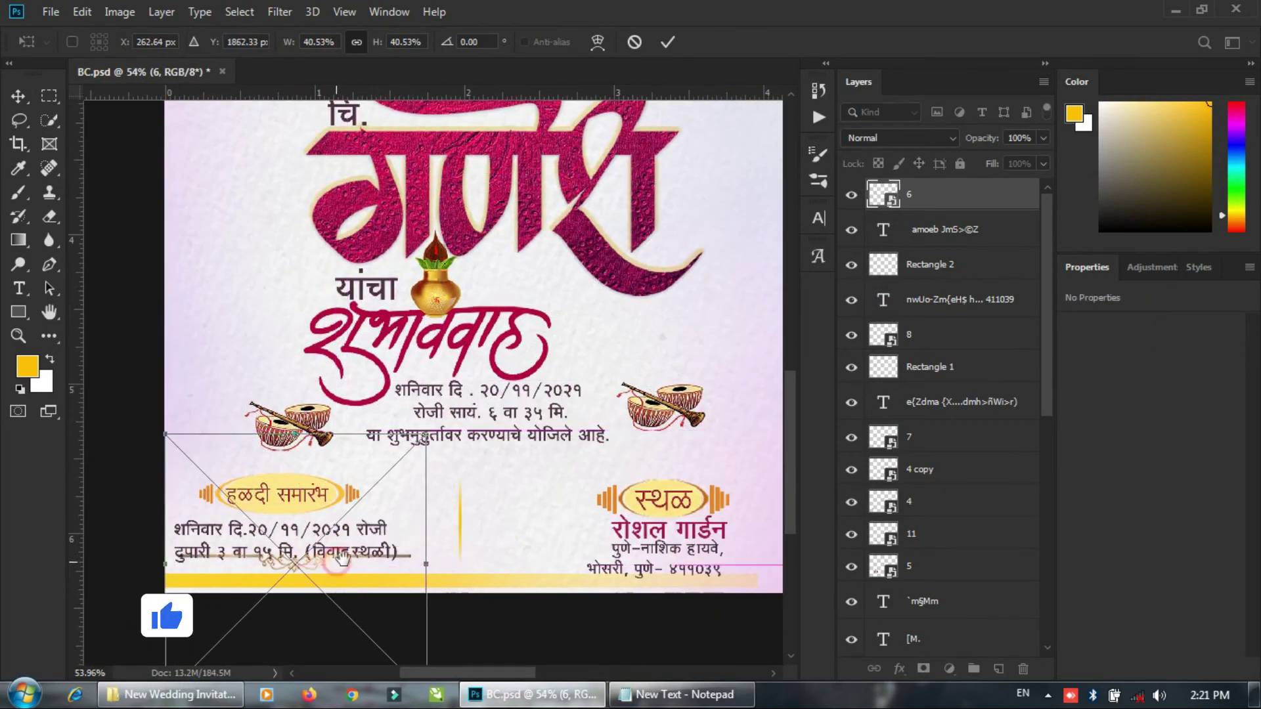
{"action": "scroll", "coordinate": [341, 558], "scroll_direction": "up", "scroll_amount": 2}
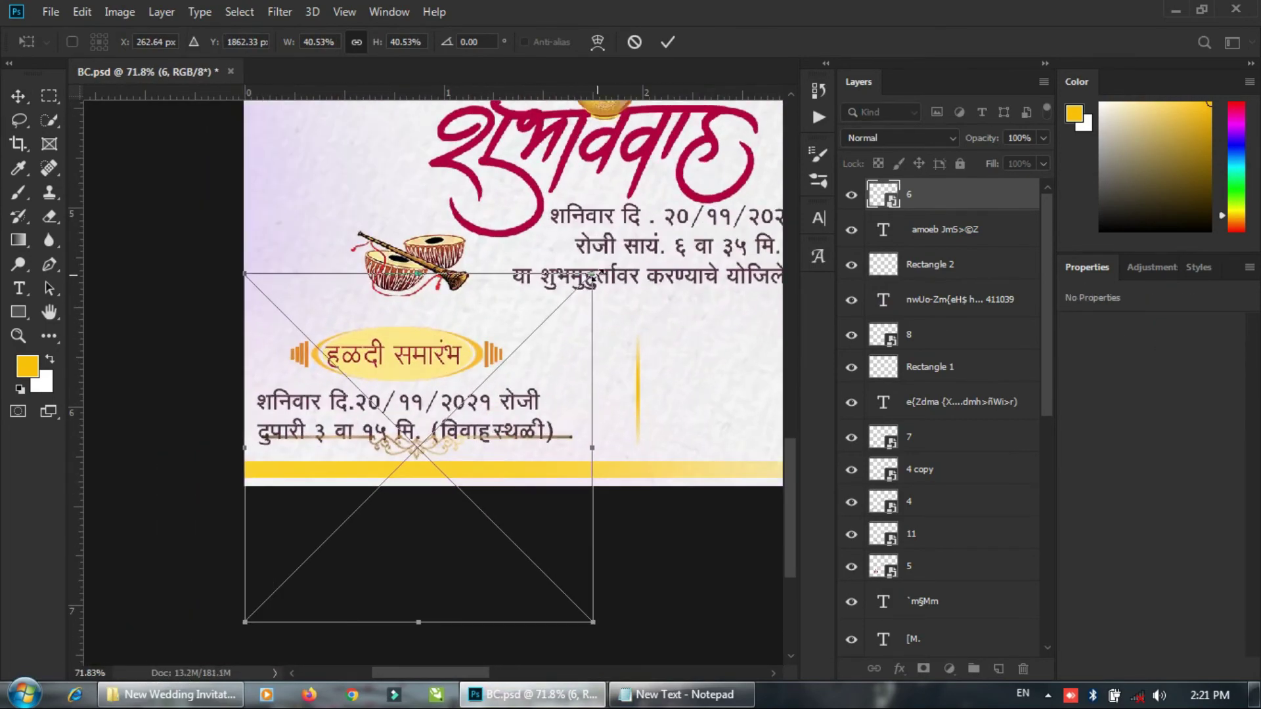
Scale the ornament down to about 15.24% and centre it beneath the wedding date text, at about X 1.86 in, Y 5.45 in.
{"action": "left_click_drag", "start_coordinate": [595, 275], "coordinate": [375, 491]}
{"action": "left_click_drag", "start_coordinate": [349, 560], "coordinate": [782, 289]}
{"action": "left_click_drag", "start_coordinate": [609, 354], "coordinate": [376, 418]}
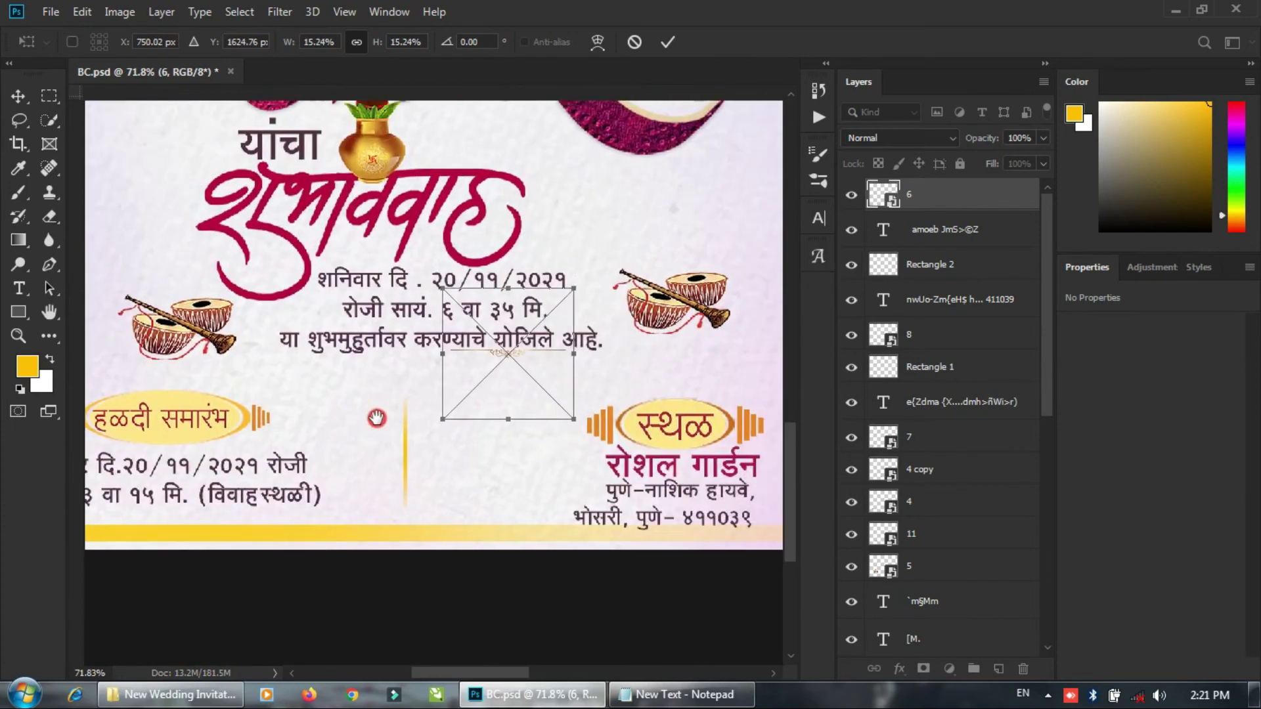
{"action": "left_click_drag", "start_coordinate": [515, 359], "coordinate": [451, 371]}
{"action": "key", "text": "Return"}
Duplicate the small ornament beneath the haldi date text, at about X 0.18 in, Y 6.2 in.
{"action": "left_click_drag", "start_coordinate": [433, 425], "coordinate": [629, 409]}
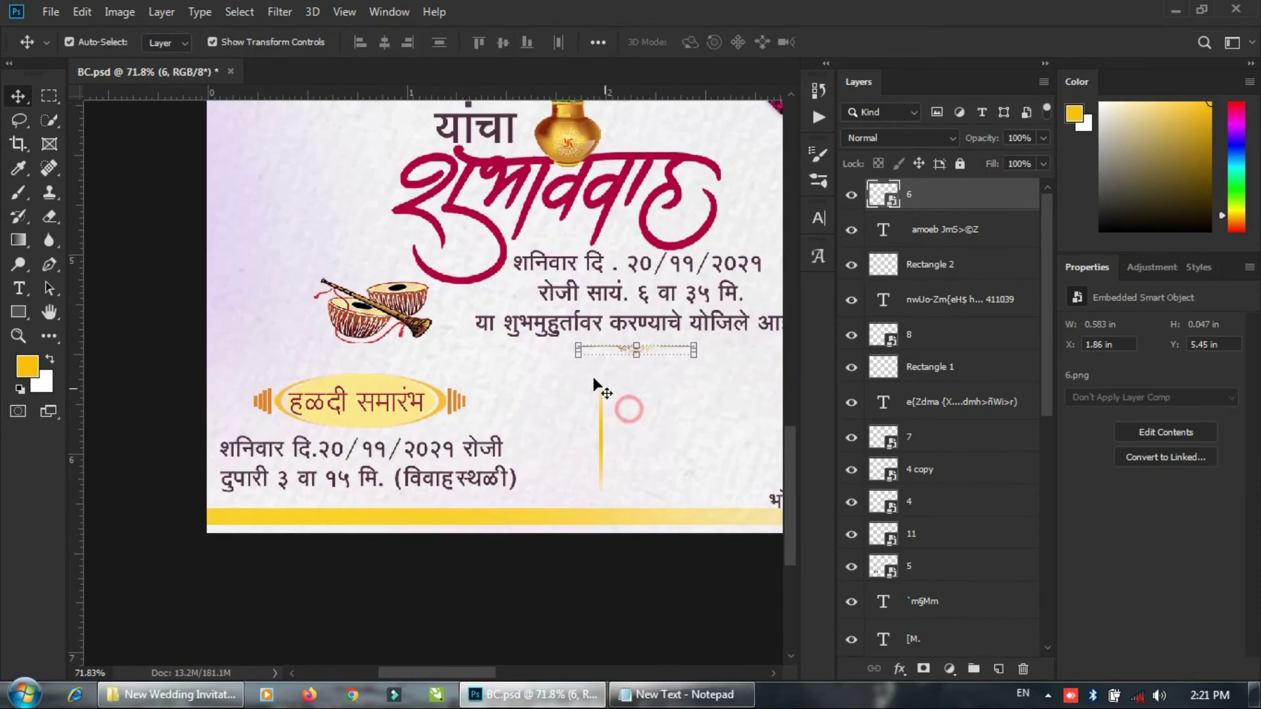
{"action": "scroll", "coordinate": [650, 354], "scroll_direction": "up", "scroll_amount": 1}
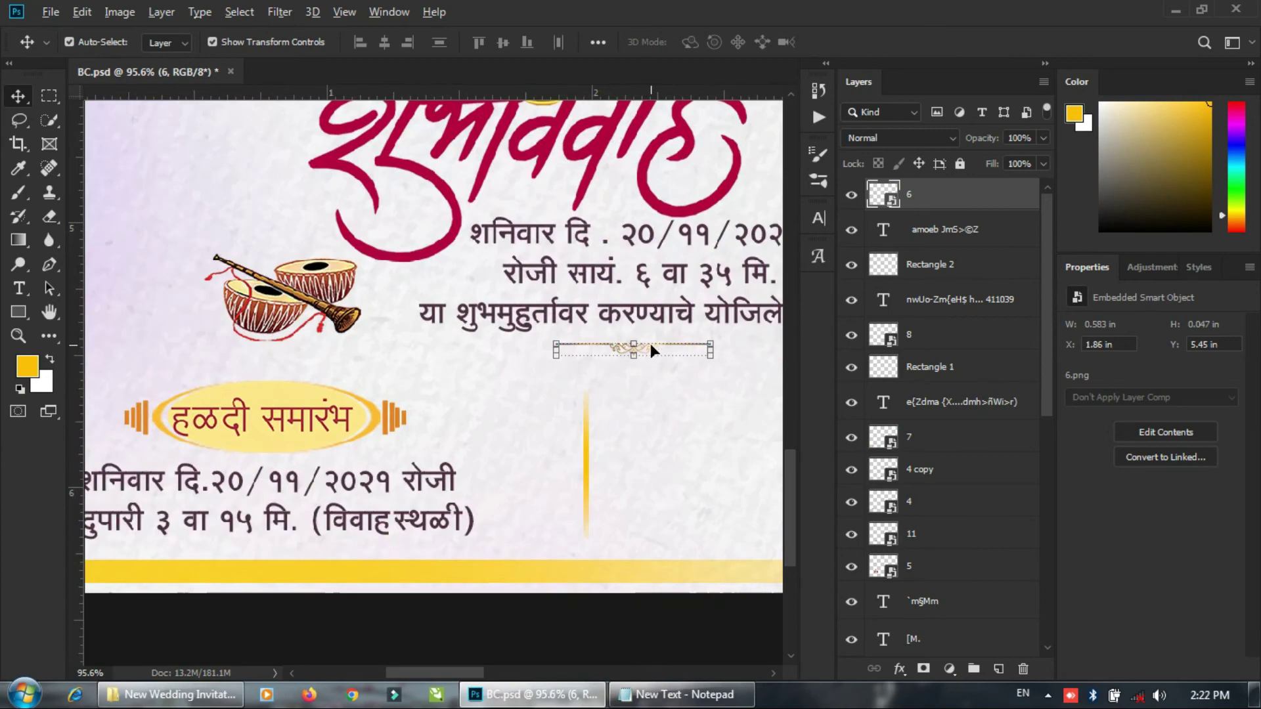
{"action": "left_click_drag", "start_coordinate": [650, 344], "coordinate": [163, 558]}
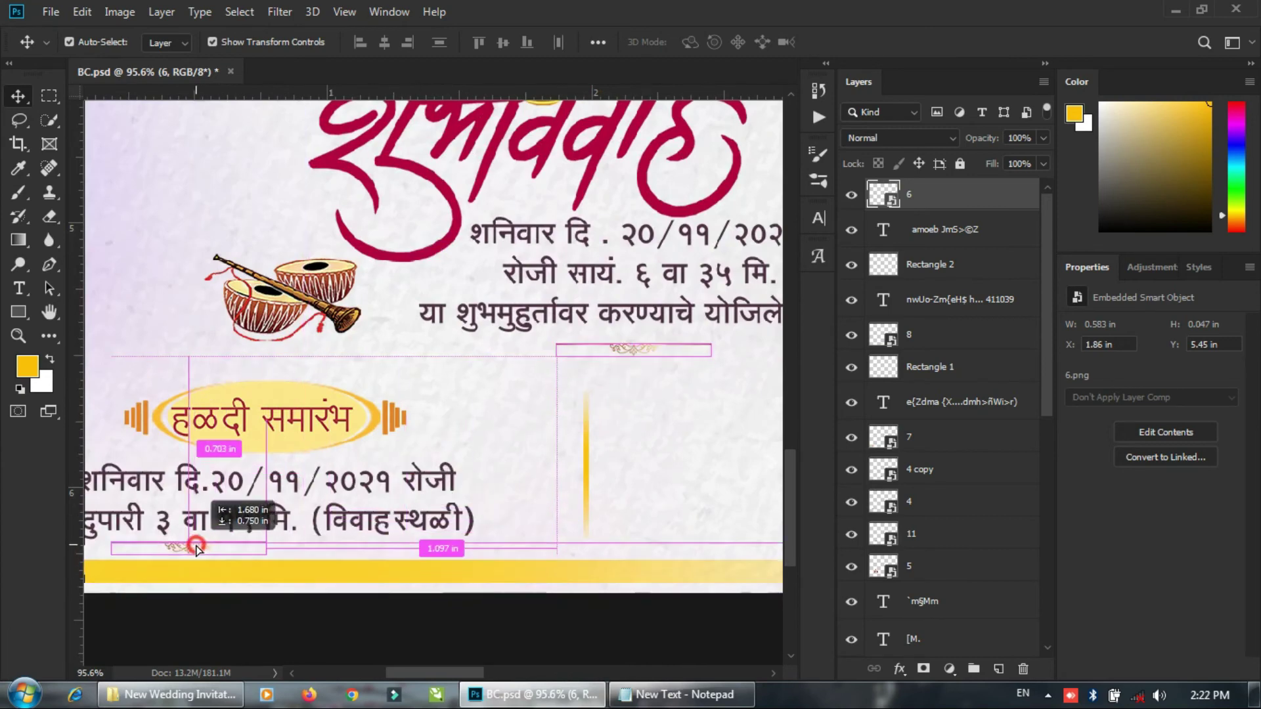
{"action": "left_click_drag", "start_coordinate": [366, 513], "coordinate": [420, 453]}
{"action": "scroll", "coordinate": [489, 458], "scroll_direction": "down", "scroll_amount": 3}
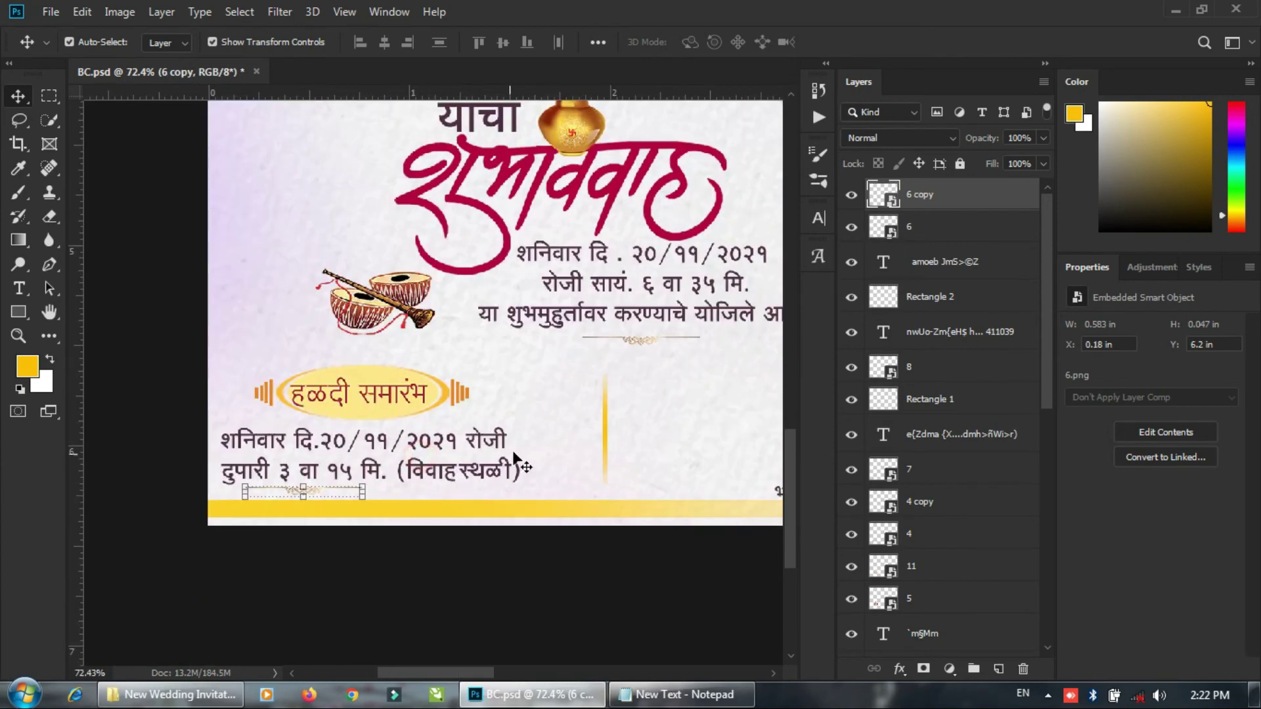
Duplicate the small ornament once more and place the copy beneath the venue address.
{"action": "left_click", "coordinate": [533, 420]}
{"action": "left_click_drag", "start_coordinate": [304, 497], "coordinate": [488, 533]}
{"action": "left_click", "coordinate": [679, 460]}
{"action": "scroll", "coordinate": [678, 459], "scroll_direction": "down", "scroll_amount": 5}
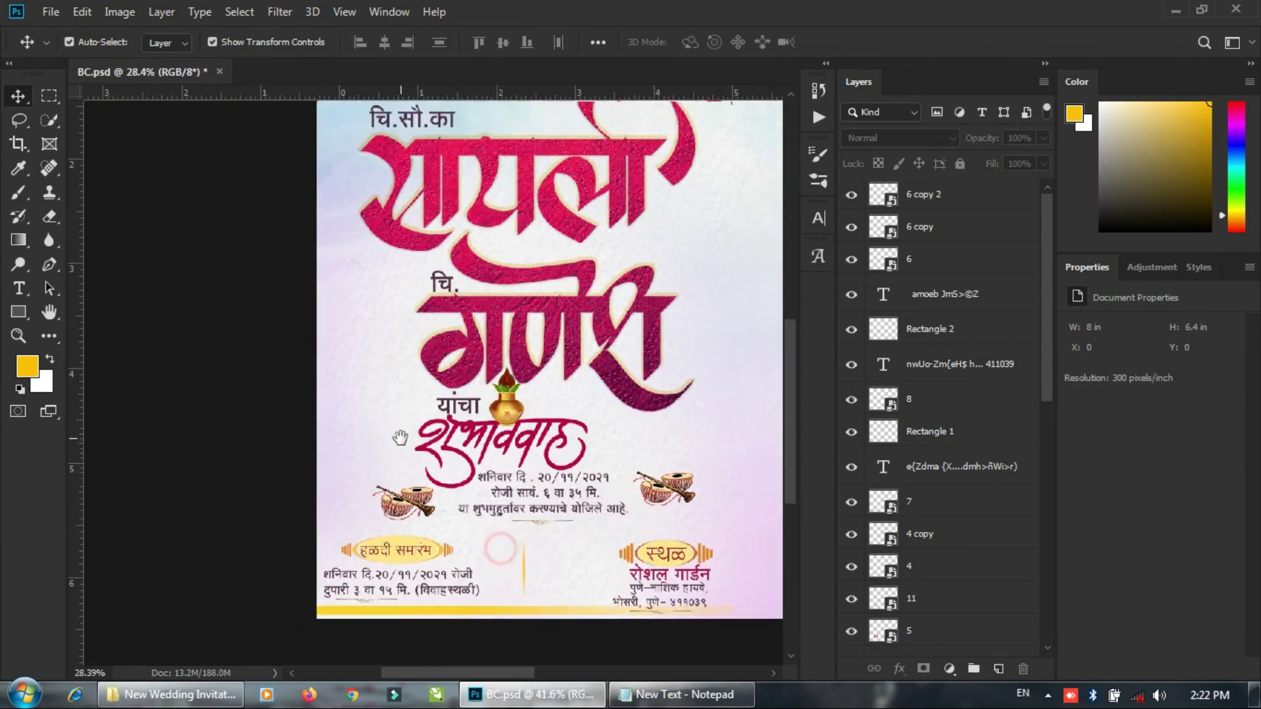
{"action": "left_click_drag", "start_coordinate": [431, 424], "coordinate": [332, 398]}
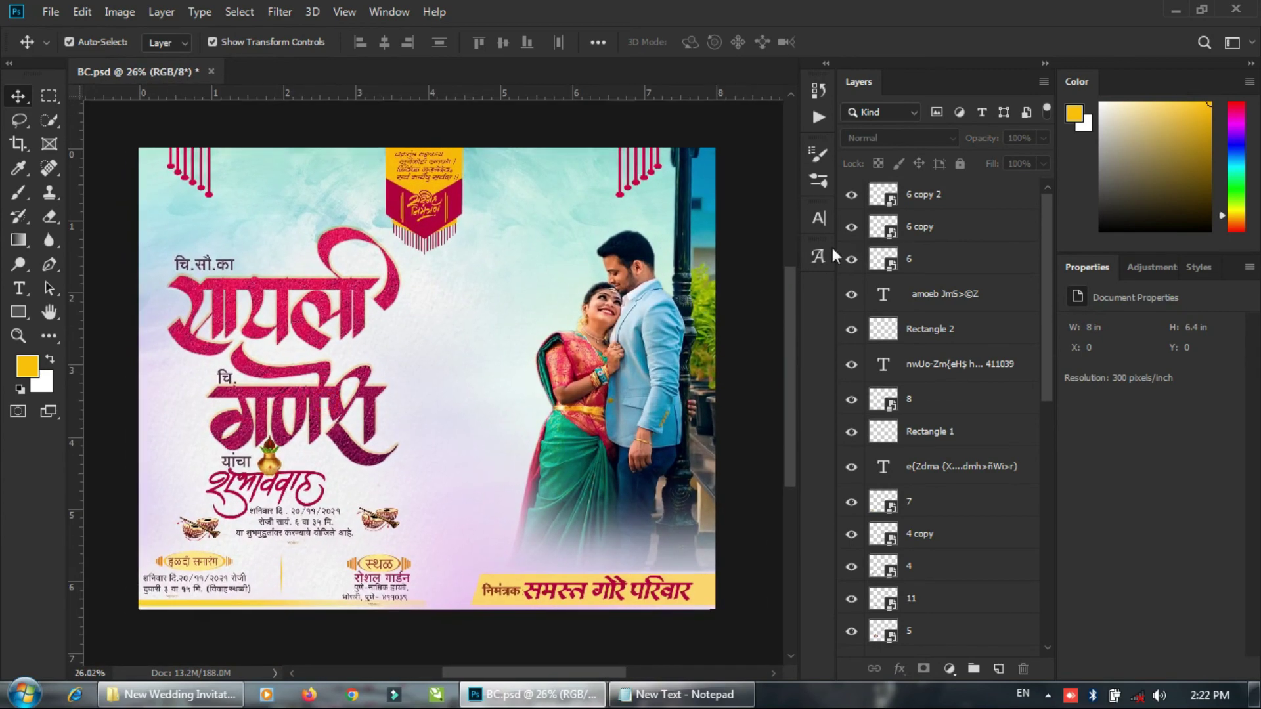
Add a Brightness/Contrast adjustment layer above all layers, enable Use Legacy and adjust the contrast slightly.
{"action": "left_click", "coordinate": [1155, 274]}
{"action": "left_click", "coordinate": [1101, 313]}
{"action": "left_click", "coordinate": [1089, 439]}
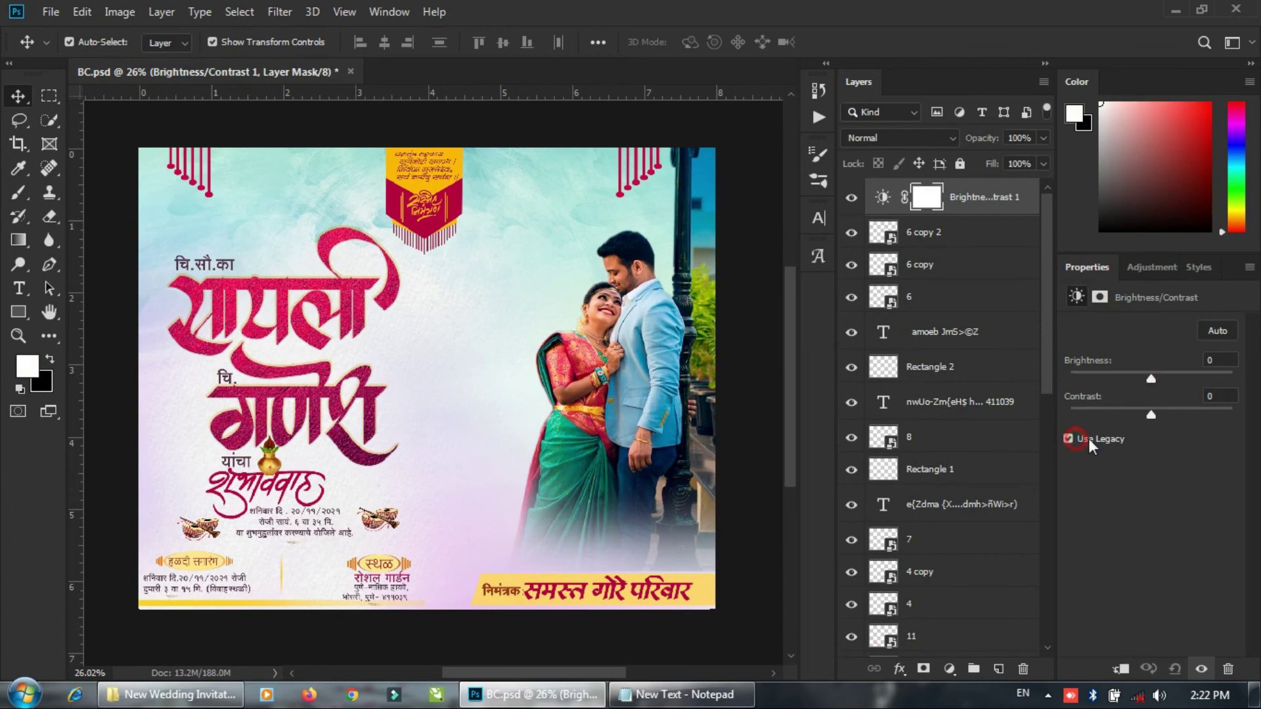
{"action": "left_click_drag", "start_coordinate": [1153, 413], "coordinate": [1153, 416]}
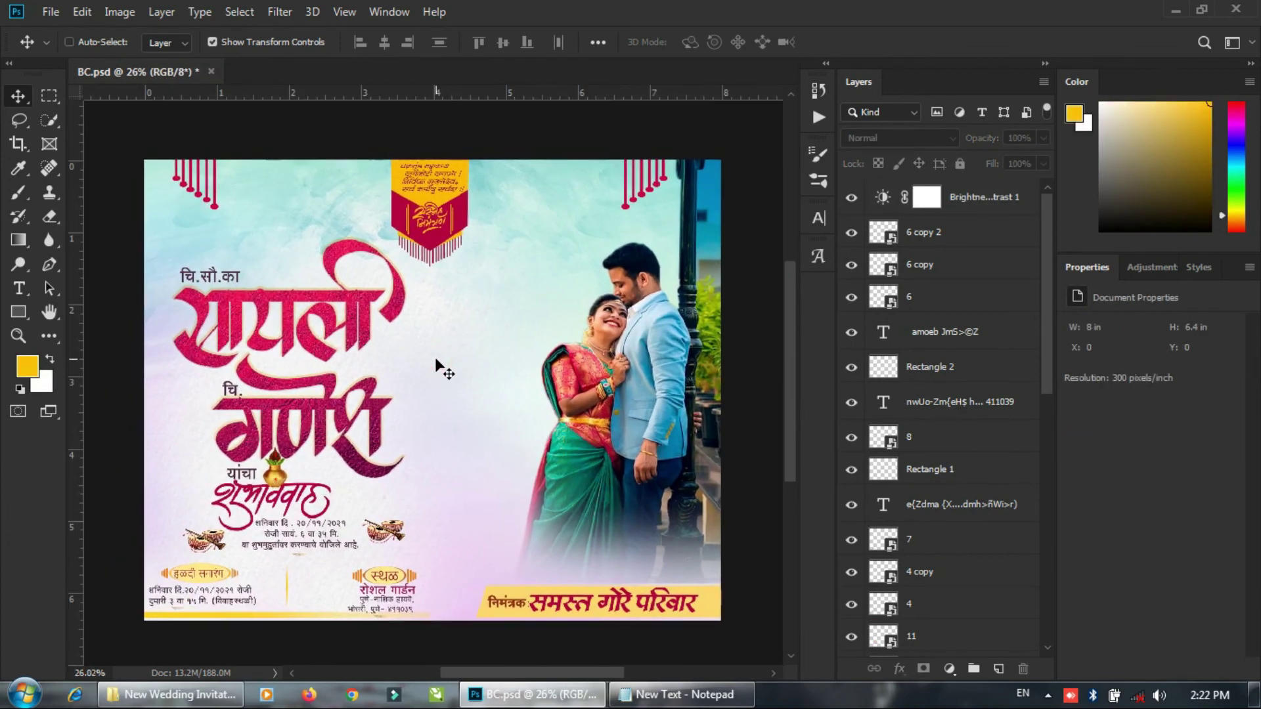
Save the invitation as a JPEG on the Desktop and close BC.psd without saving its changes.
{"action": "key", "text": "ctrl+shift+s"}
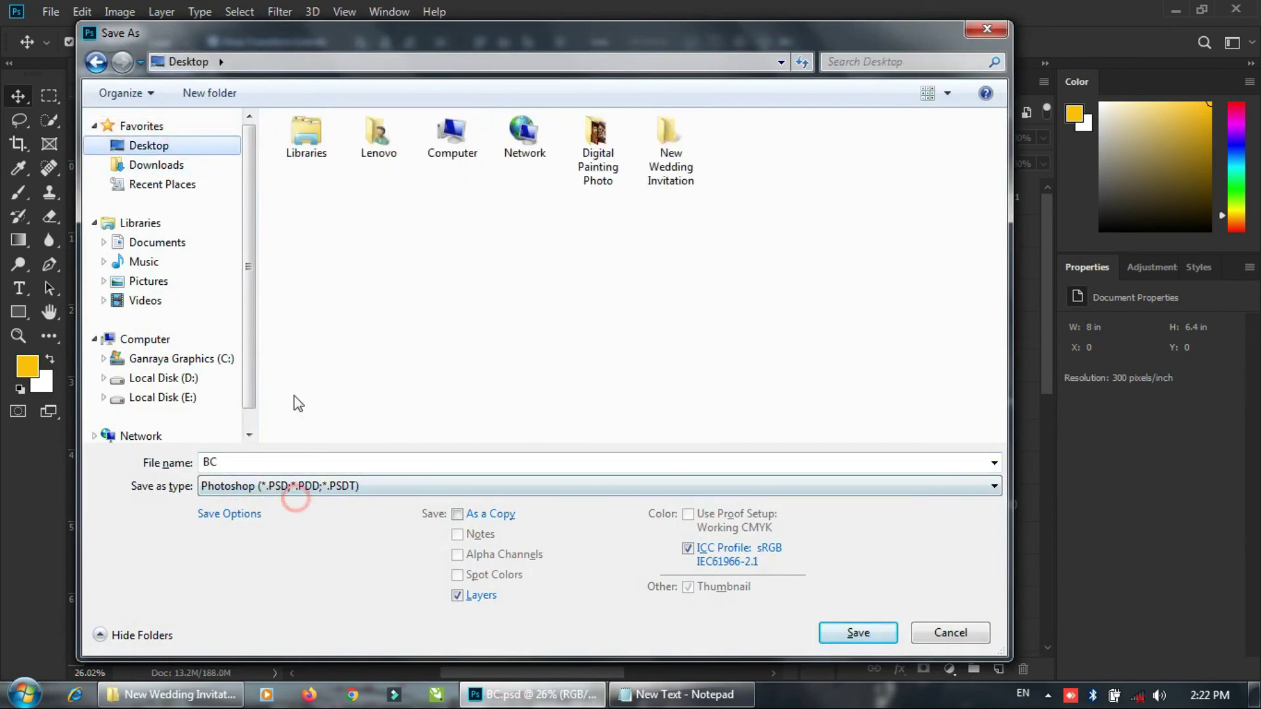
{"action": "left_click", "coordinate": [282, 484]}
{"action": "left_click", "coordinate": [281, 305]}
{"action": "double_click", "coordinate": [260, 464]}
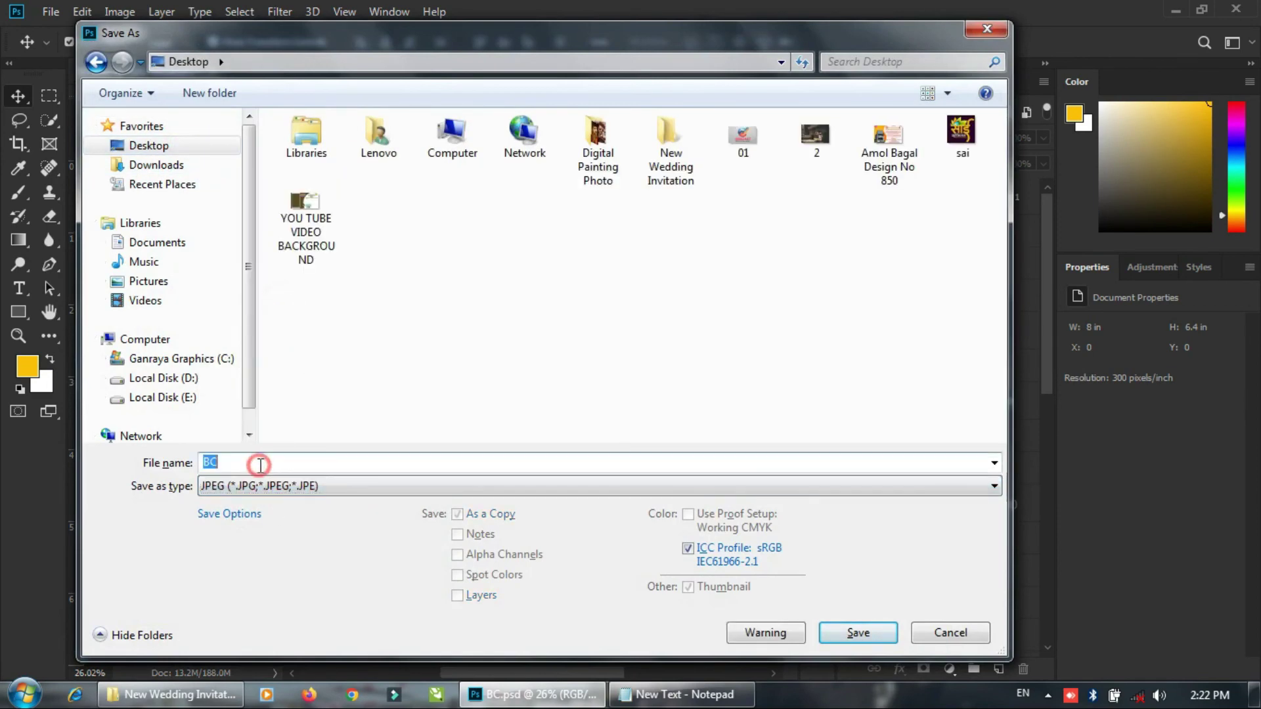
{"action": "key", "text": "Return"}
{"action": "key", "text": "Return"}
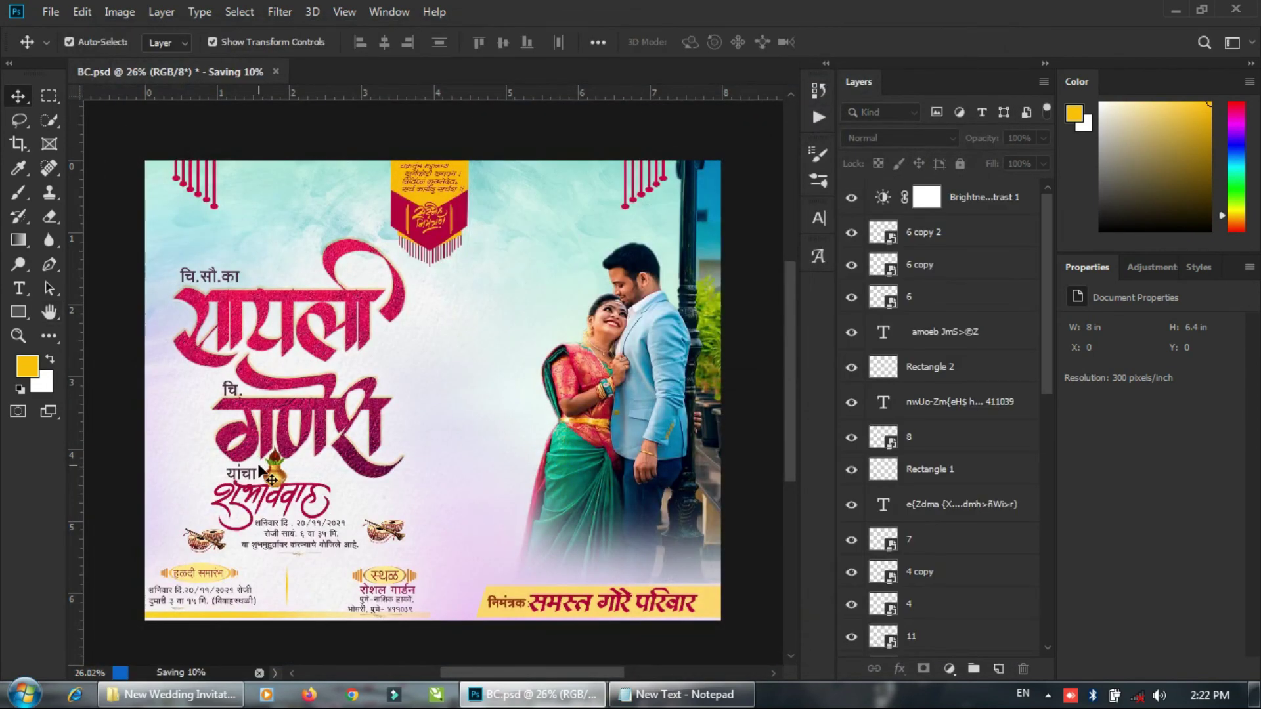
{"action": "left_click", "coordinate": [210, 71]}
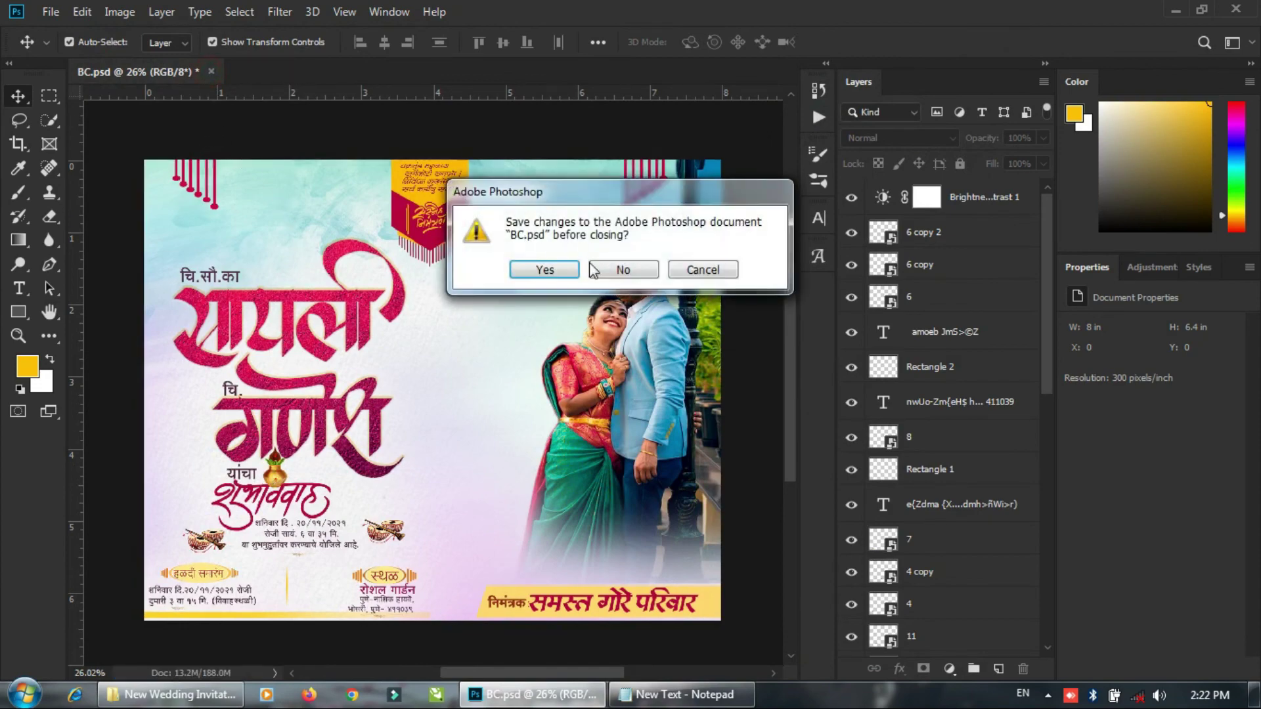
{"action": "left_click", "coordinate": [625, 268]}
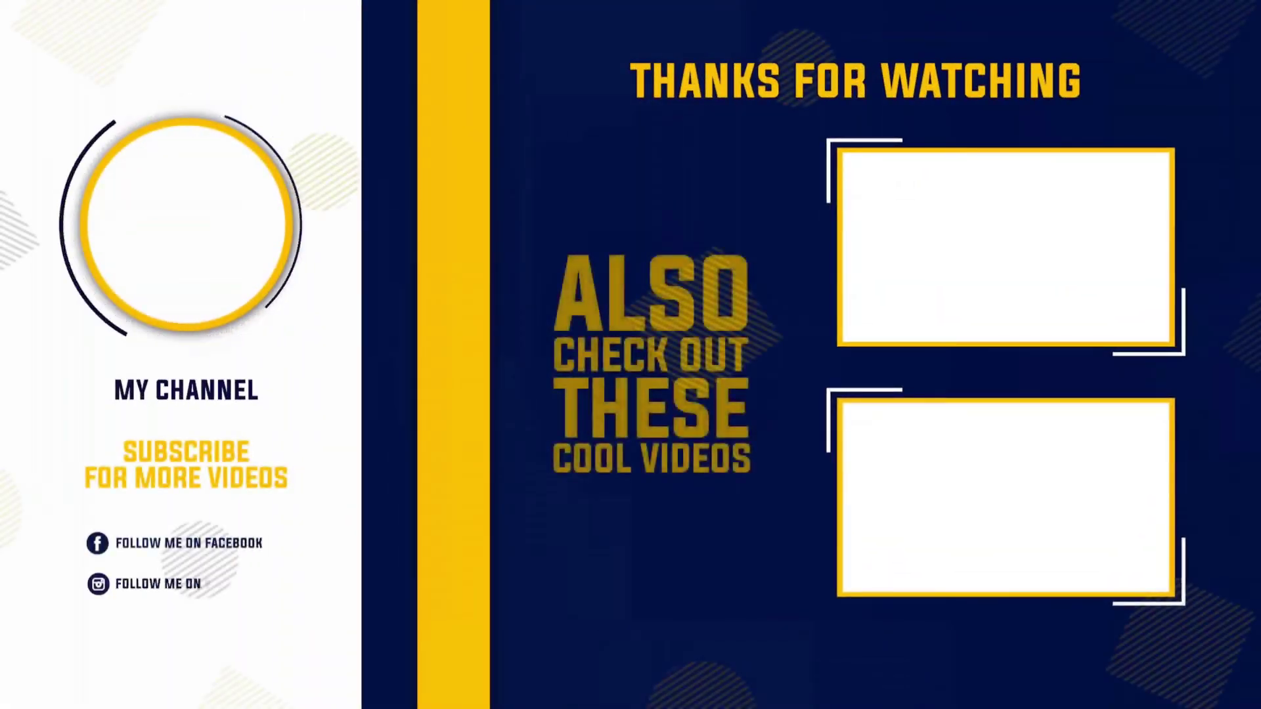